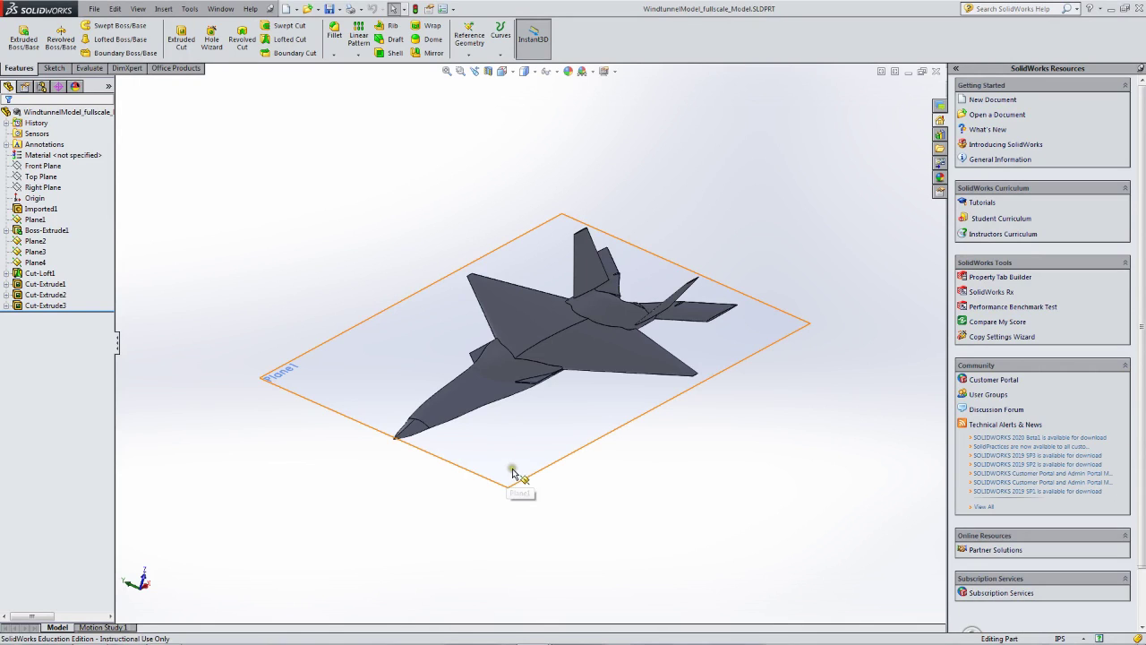
- Orbit and zoom around the jet to view it edge-on, from above and from the front
middle_click_drag(555, 416, 598, 229)
middle_click_drag(589, 371, 653, 367)
scroll(512, 388, "down", 3)
scroll(543, 394, "up", 3)
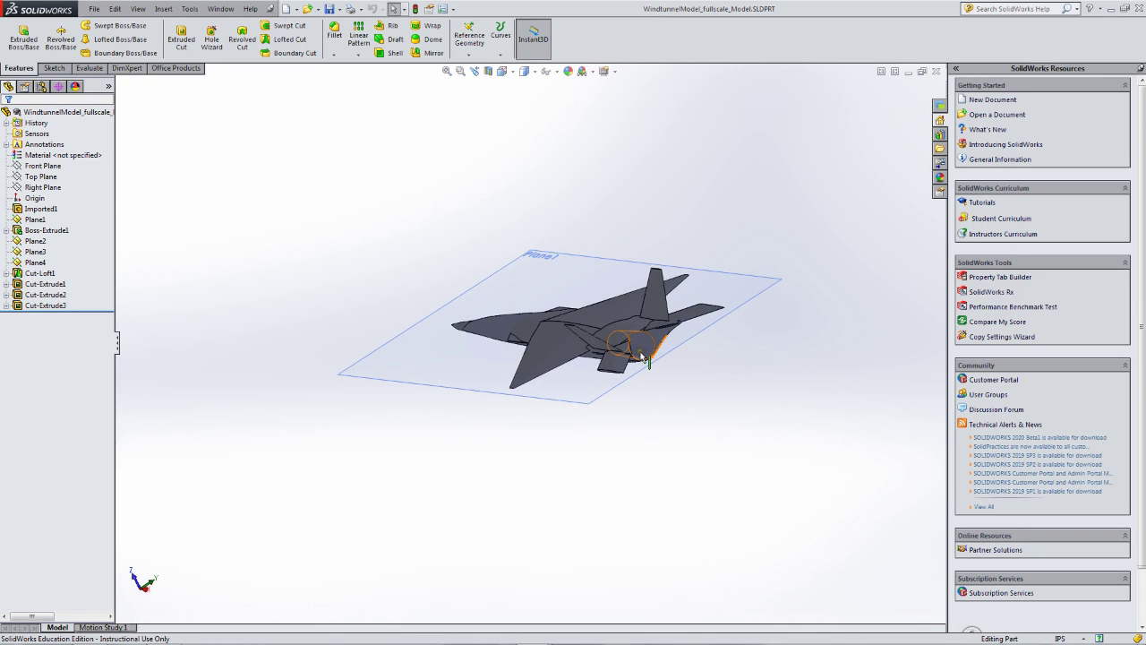
scroll(641, 357, "down", 3)
middle_click_drag(633, 358, 552, 287)
scroll(552, 287, "down", 2)
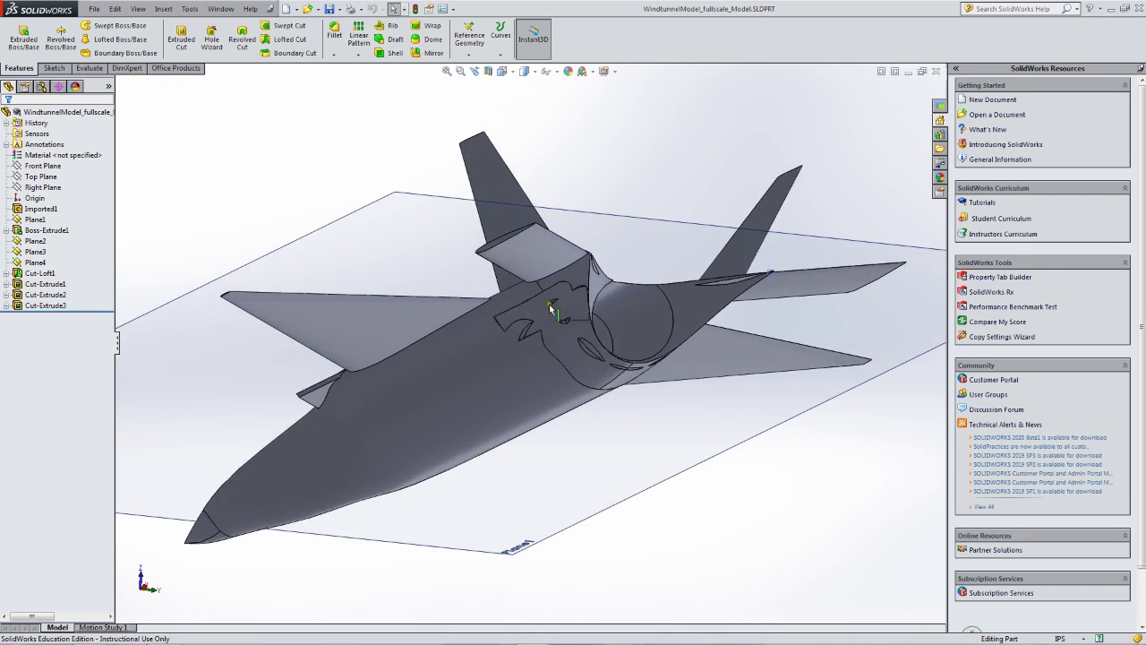
scroll(549, 321, "down", 3)
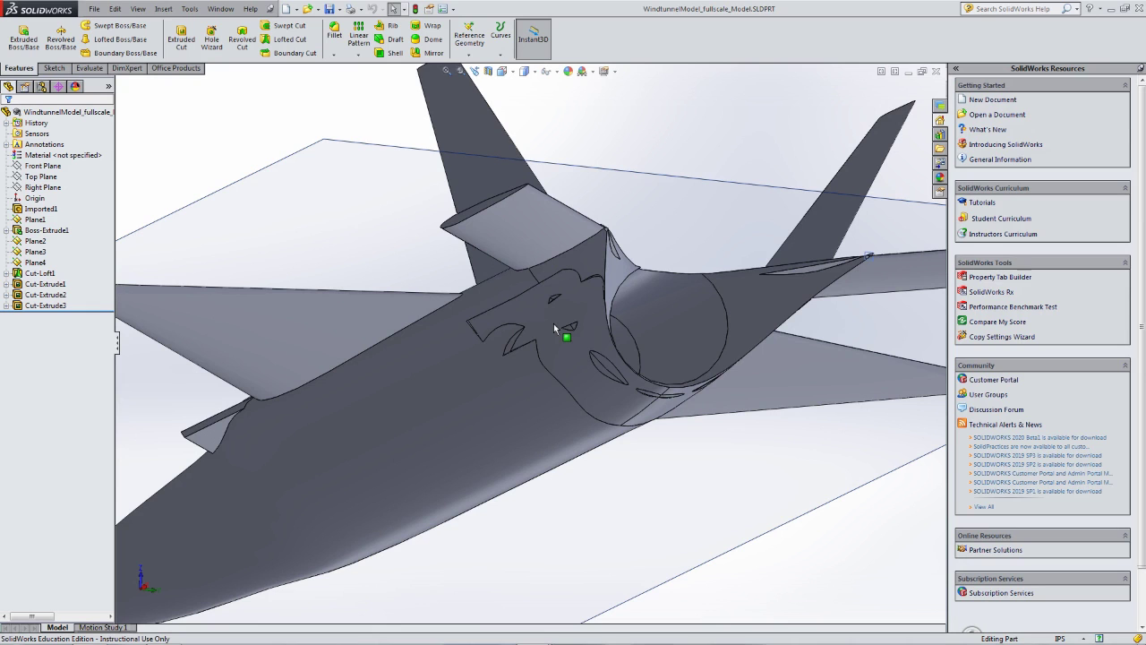
middle_click_drag(553, 327, 601, 315)
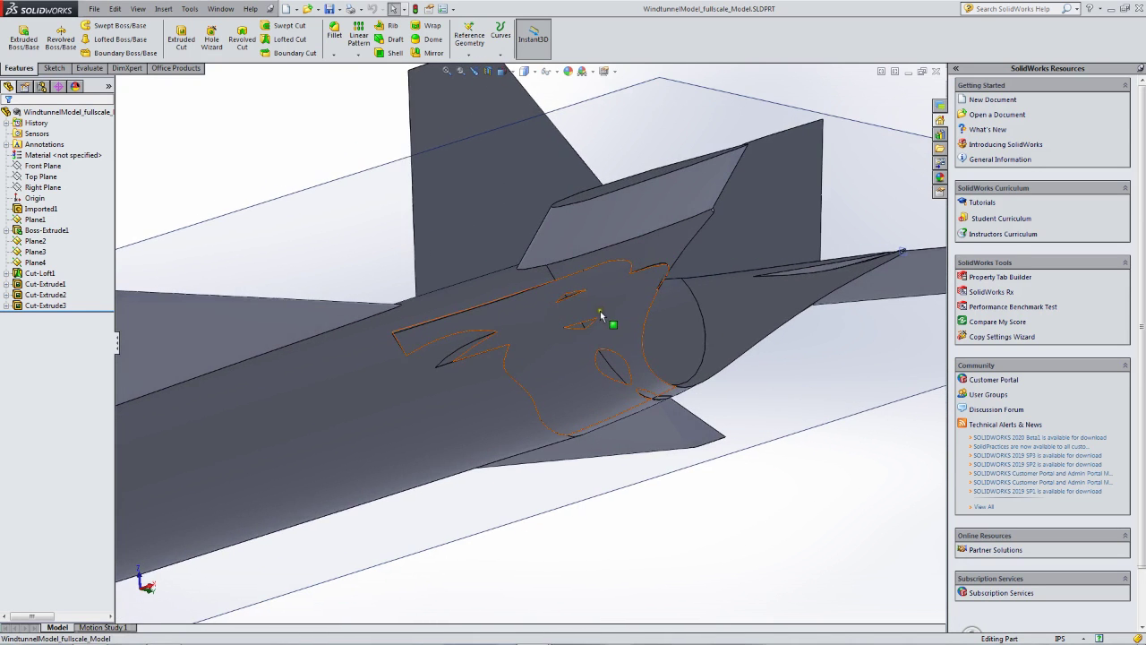
scroll(579, 340, "up", 5)
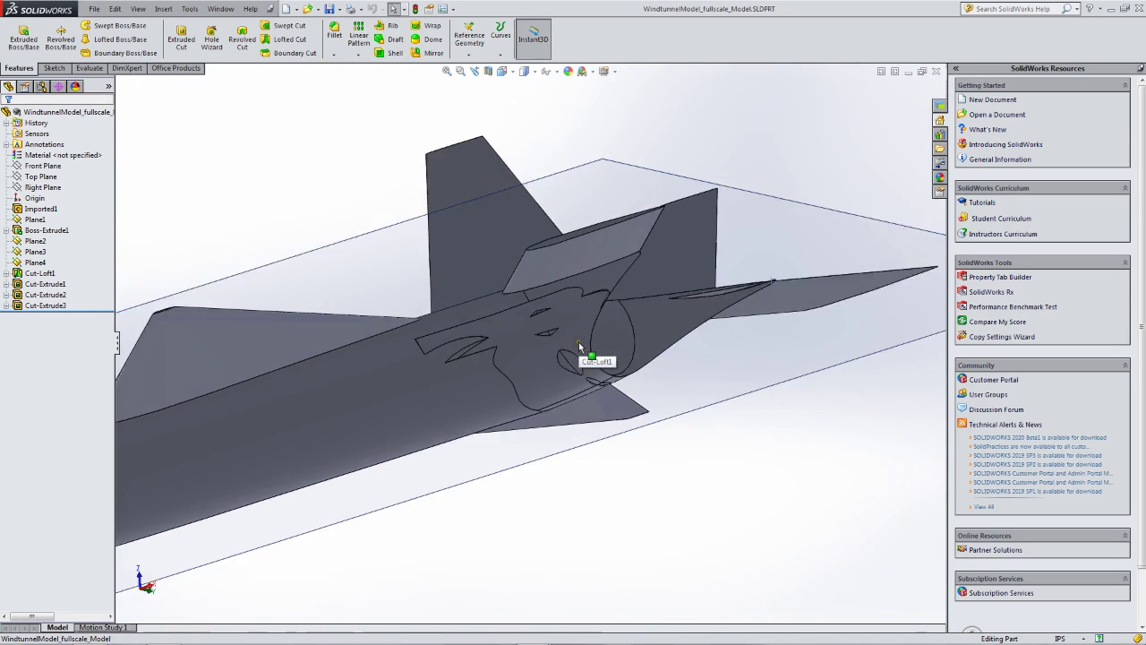
middle_click_drag(578, 341, 493, 304)
scroll(493, 296, "down", 3)
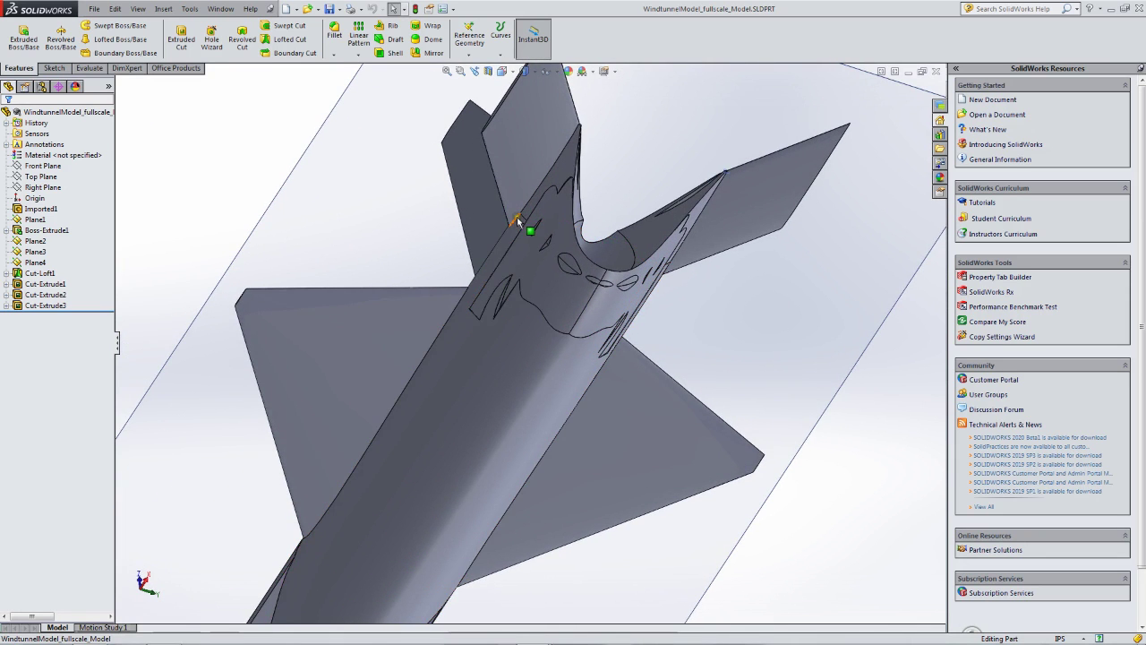
scroll(535, 251, "down", 2)
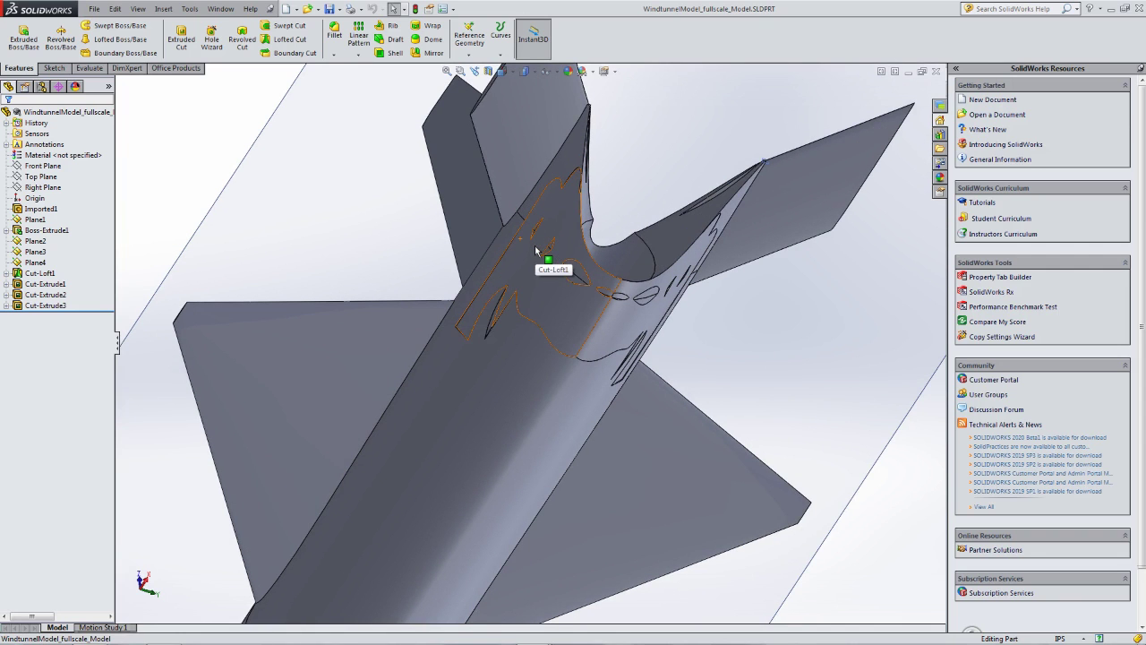
scroll(534, 254, "down", 2)
- Inspect the Cut-Loft1 face on the fuselage from a diagonal, saddle-up angle
left_click(543, 305)
scroll(533, 303, "down", 1)
mouse_move(530, 300)
middle_mouse_down()
mouse_move(507, 319)
mouse_move(512, 389)
mouse_move(522, 394)
middle_mouse_up()
scroll(513, 335, "down", 3)
scroll(524, 397, "up", 2)
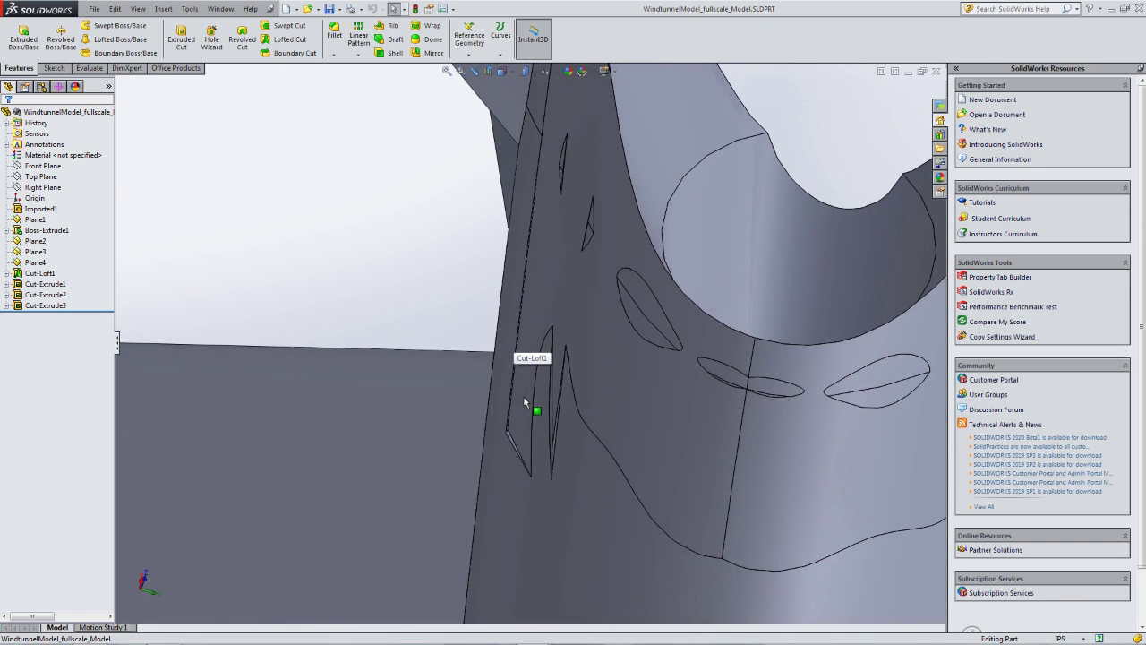
key("Up")
key("Up")
key("Up")
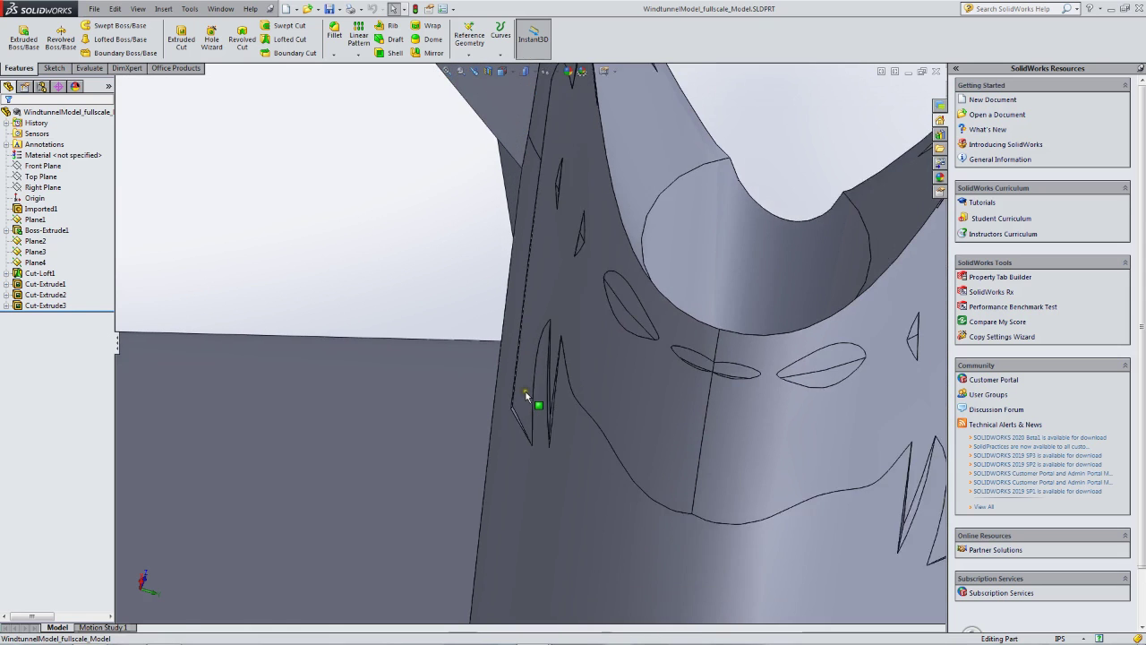
mouse_move(526, 391)
middle_mouse_down()
mouse_move(583, 360)
mouse_move(553, 337)
mouse_move(513, 423)
mouse_move(541, 379)
middle_mouse_up()
scroll(541, 378, "down", 10)
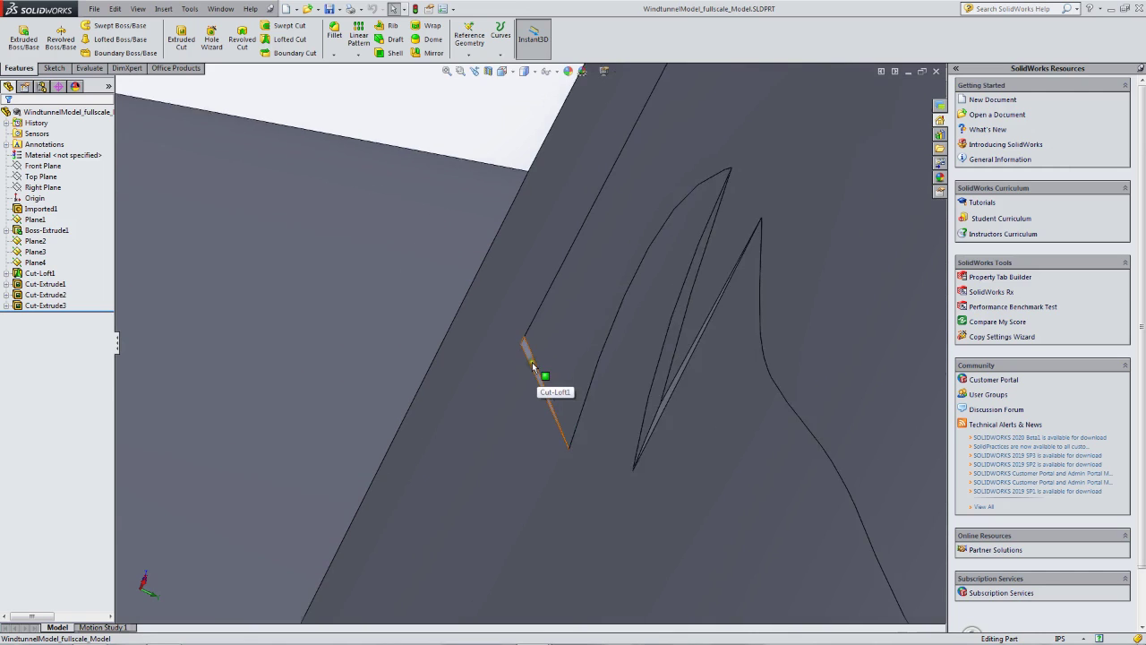
scroll(539, 362, "up", 10)
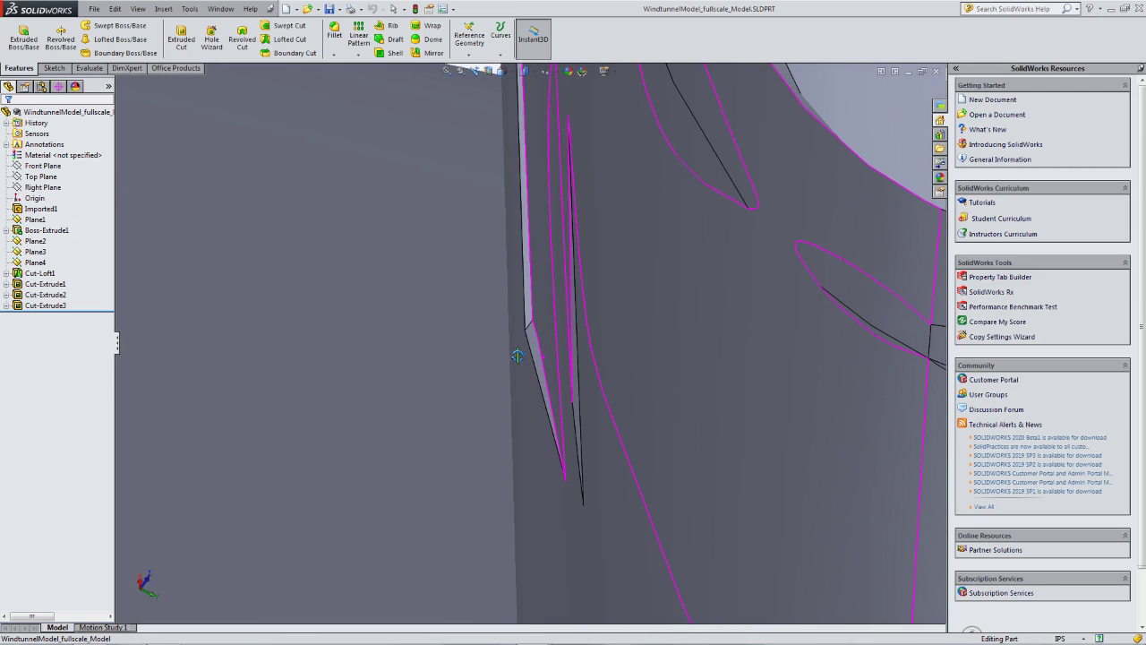
scroll(536, 365, "up", 10)
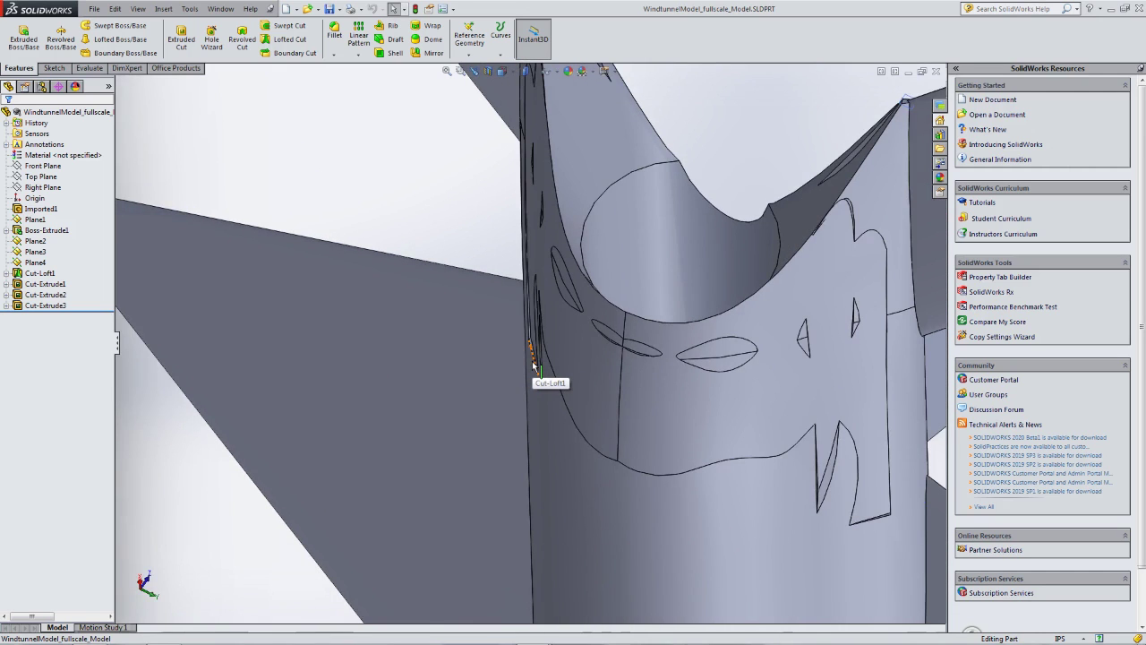
scroll(541, 372, "up", 10)
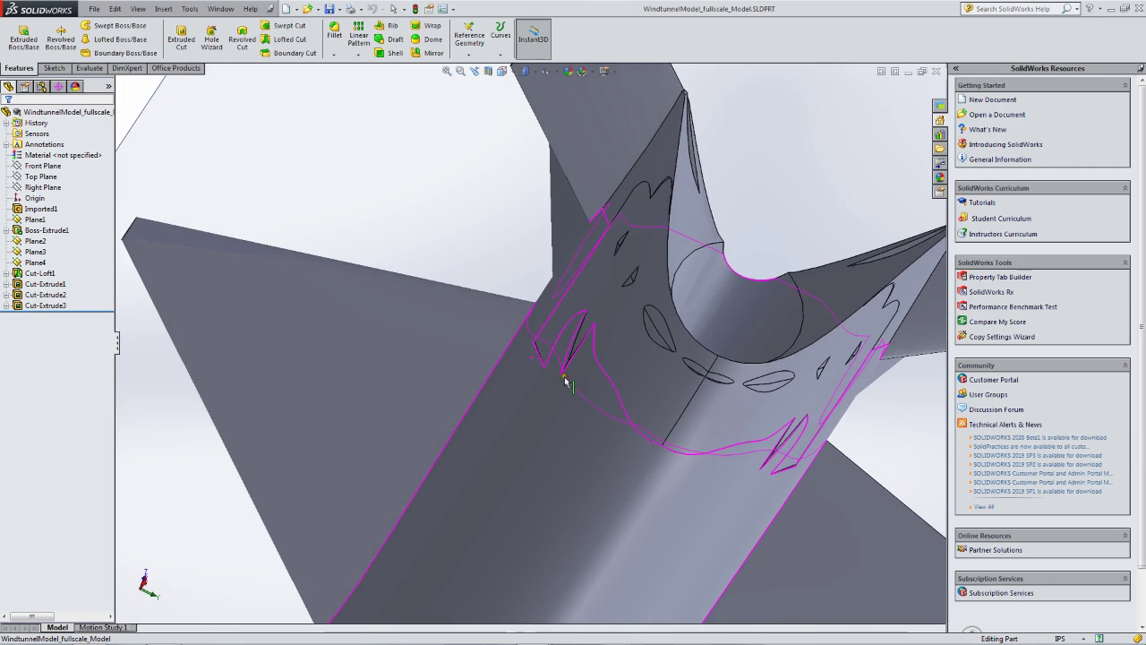
- Return to the isometric view and examine the cut edge beside the cockpit
key("ctrl+7")
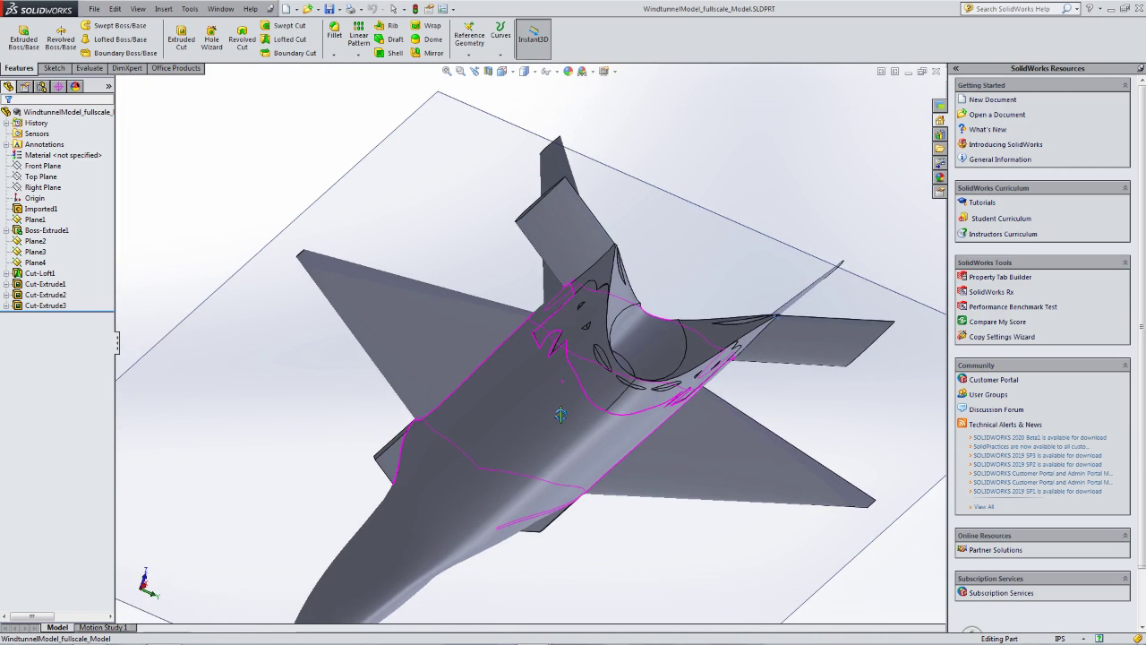
middle_click_drag(551, 398, 508, 309)
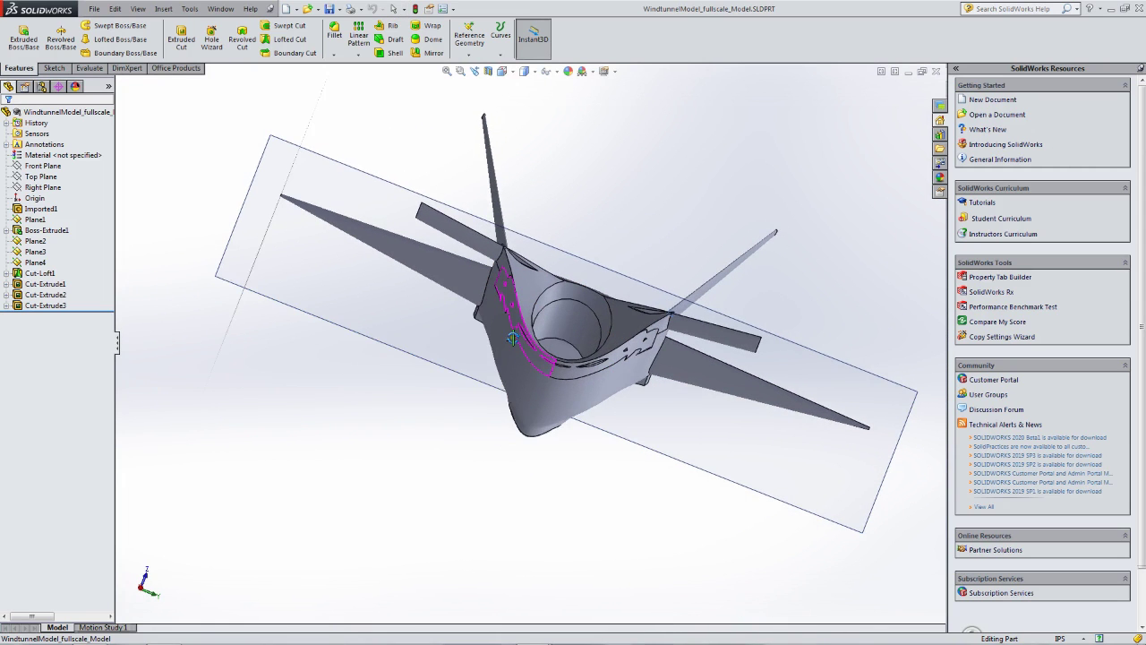
scroll(497, 288, "down", 5)
scroll(497, 289, "down", 5)
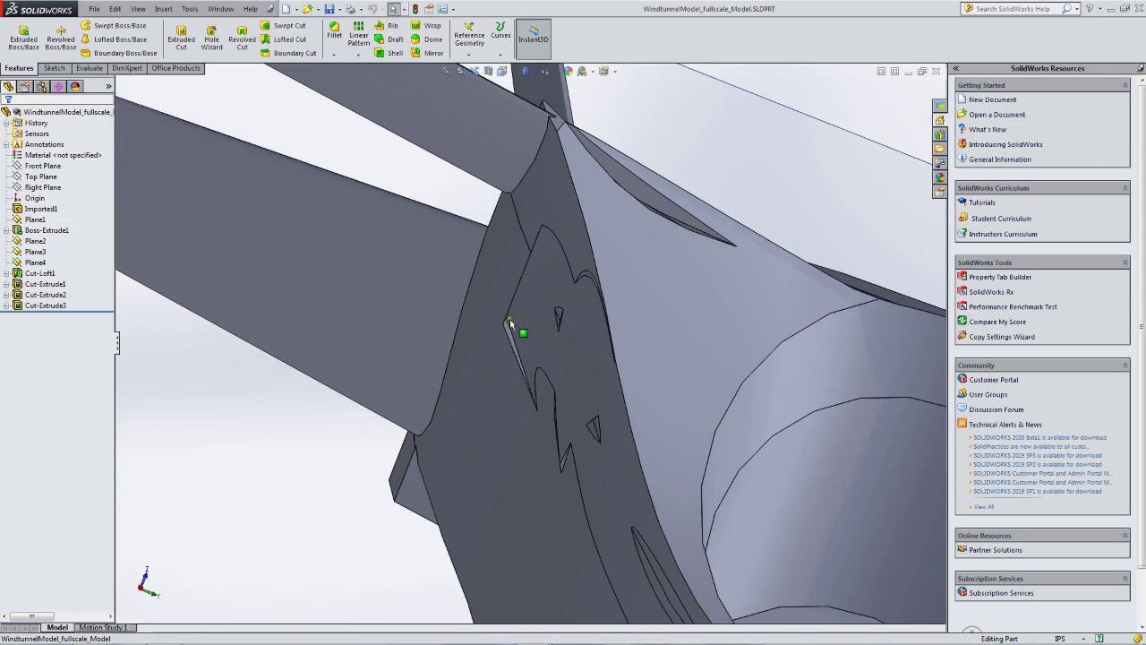
left_click(507, 329)
middle_click_drag(507, 329, 522, 360)
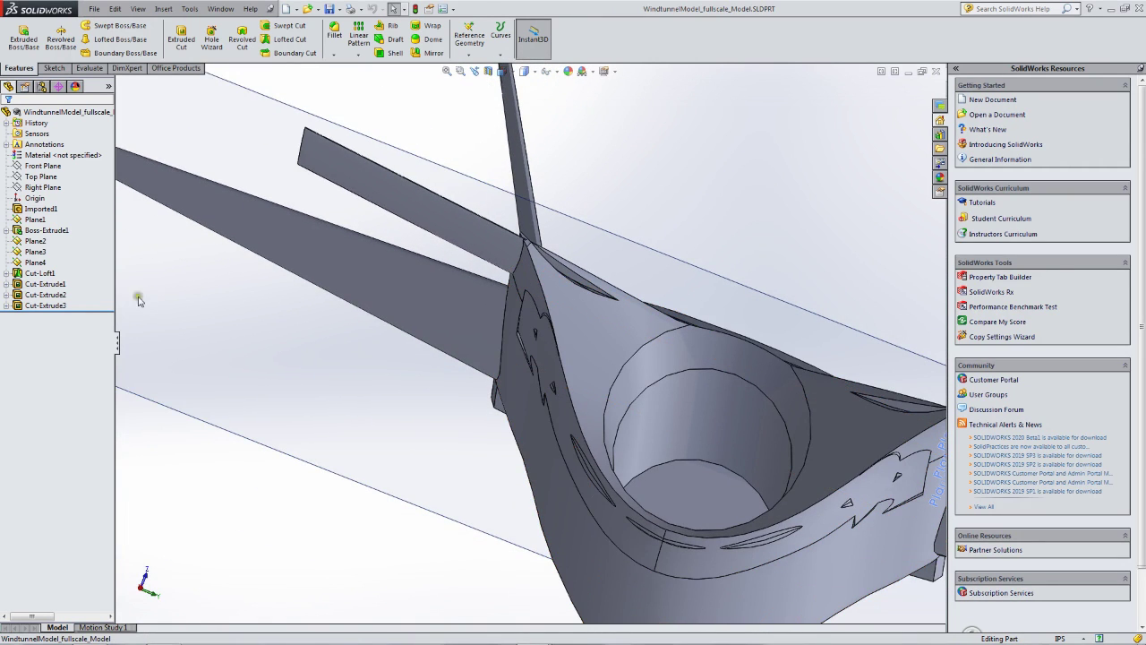
- Expand Cut-Loft1 to list Sketch2, Sketch3 and Sketch4, and select Sketch4
left_click(28, 274)
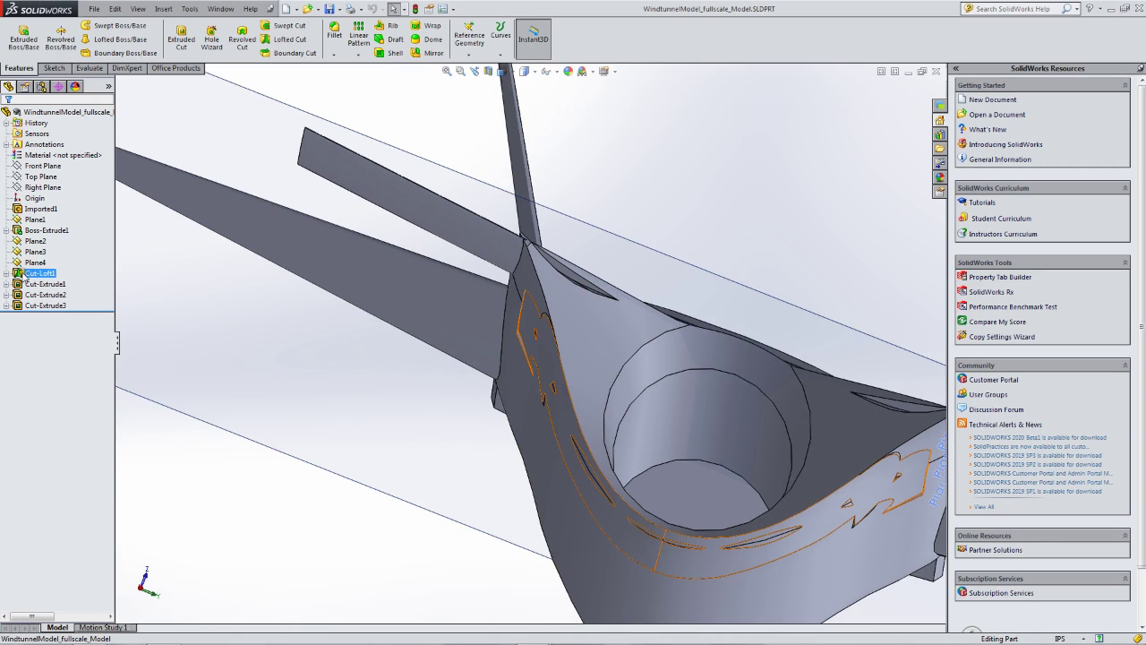
left_click(29, 274)
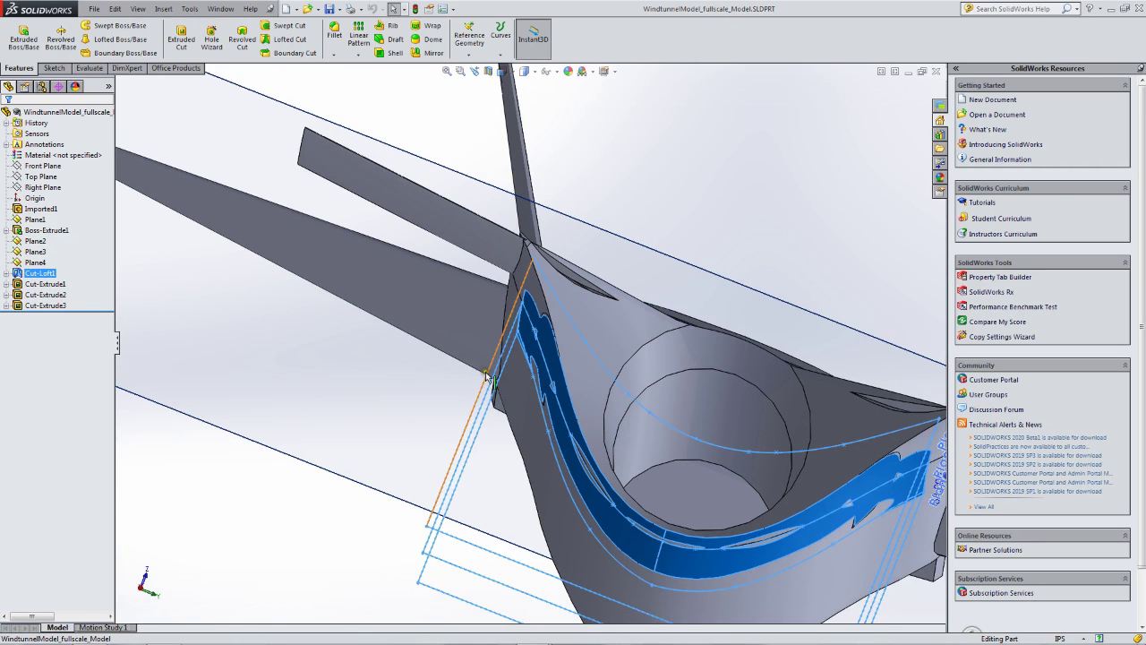
scroll(515, 353, "down", 10)
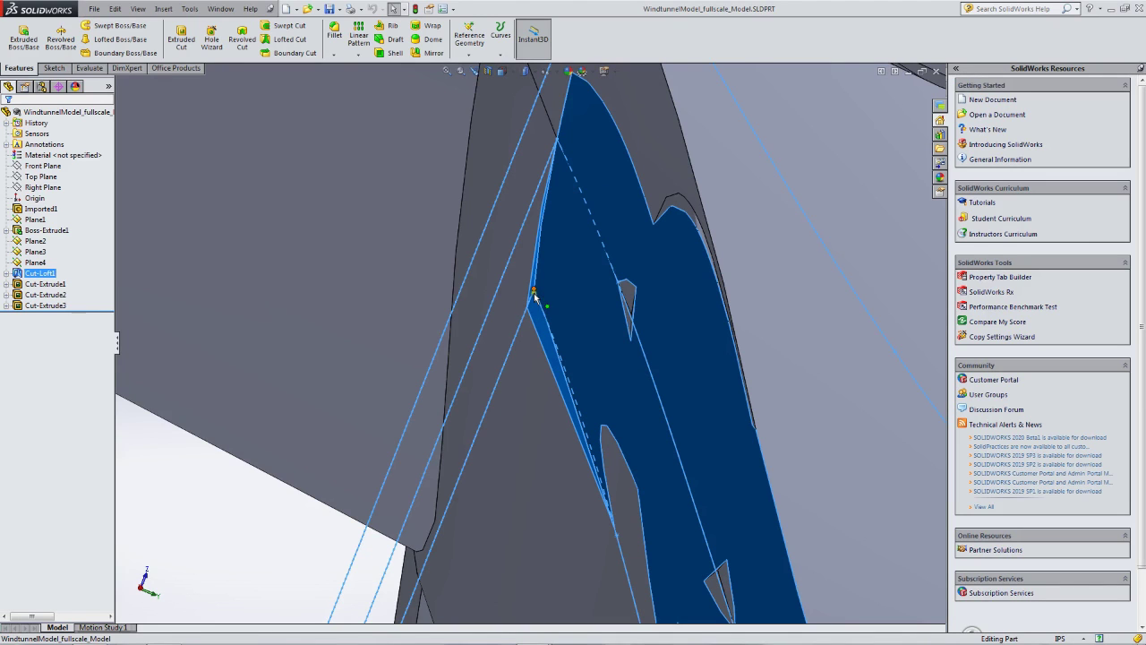
left_click(535, 292)
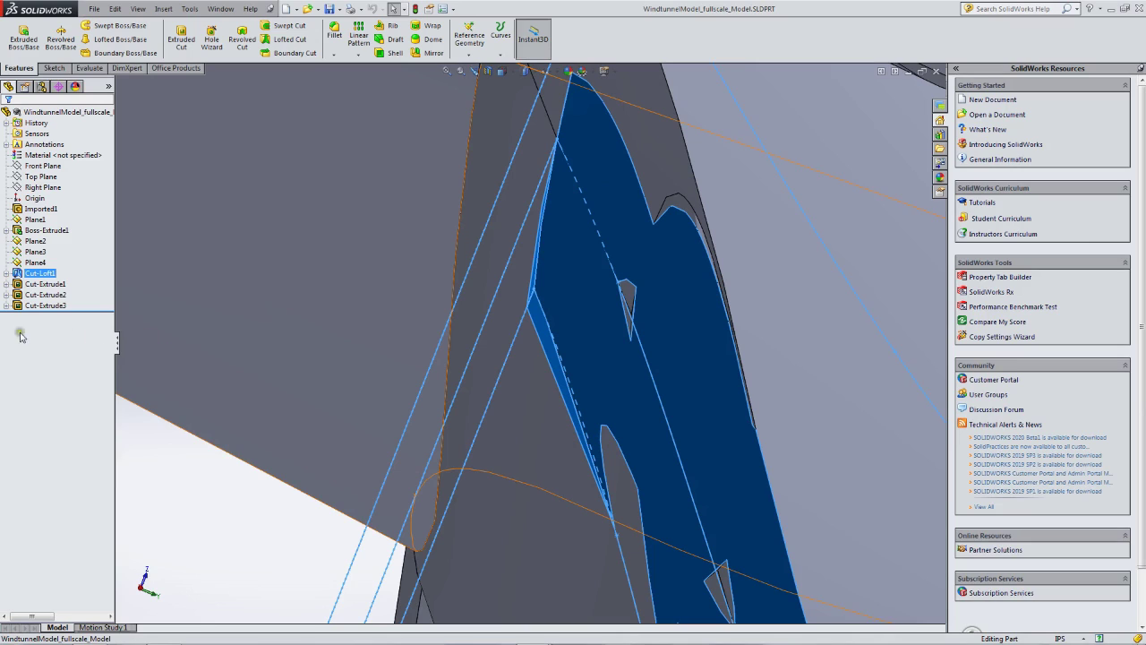
left_click(7, 274)
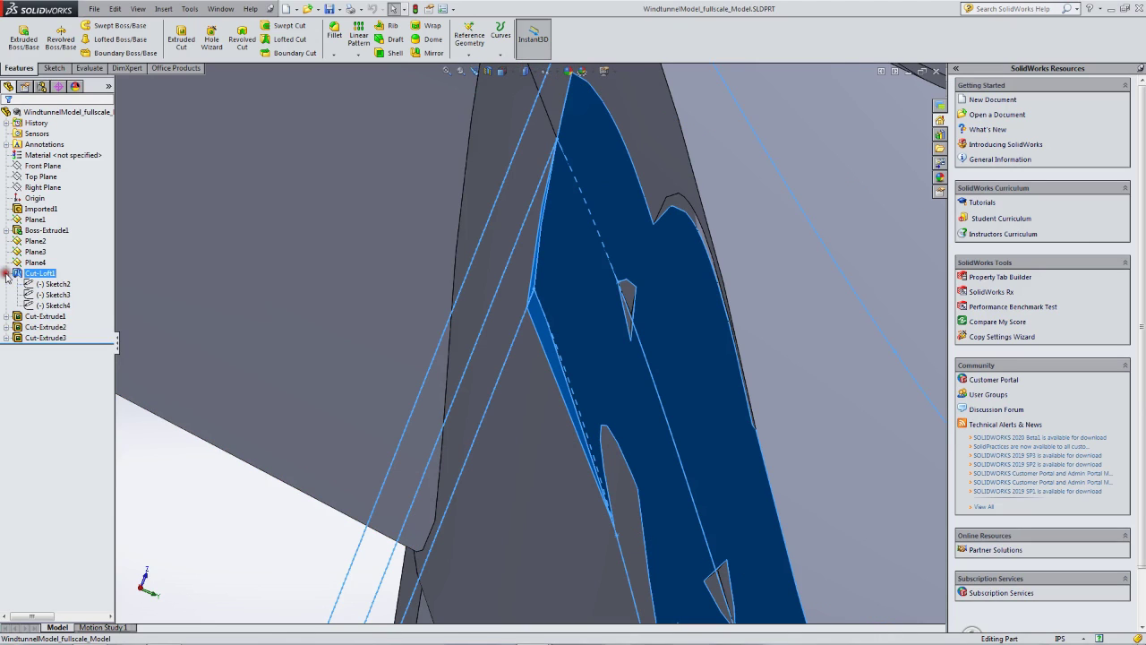
left_click(54, 308)
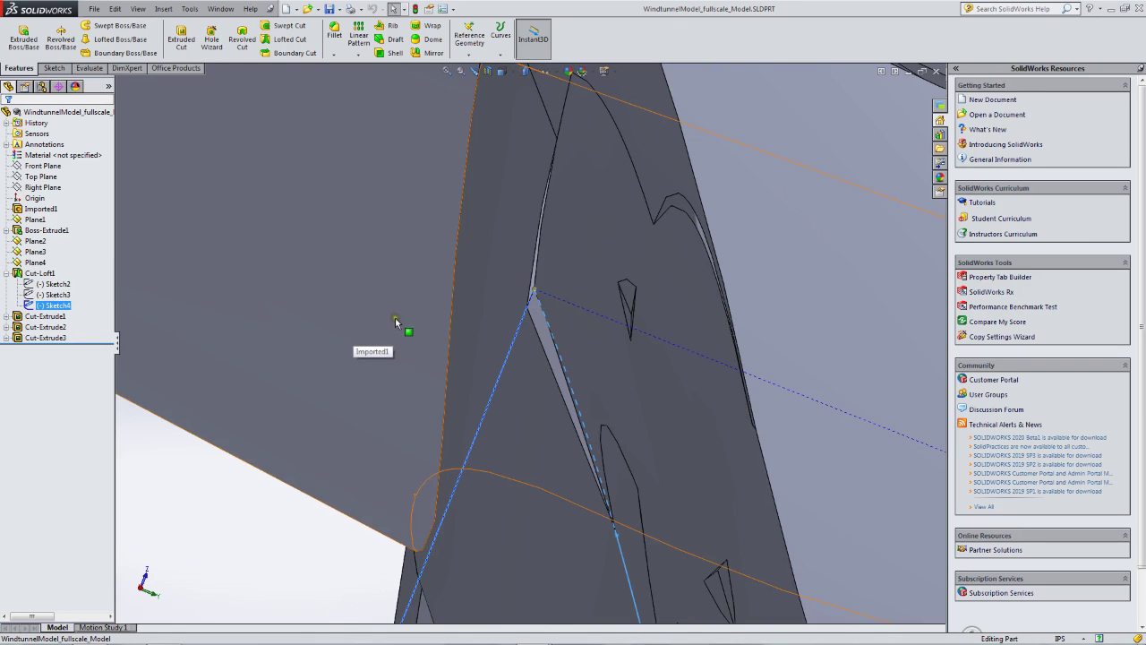
right_click(53, 306)
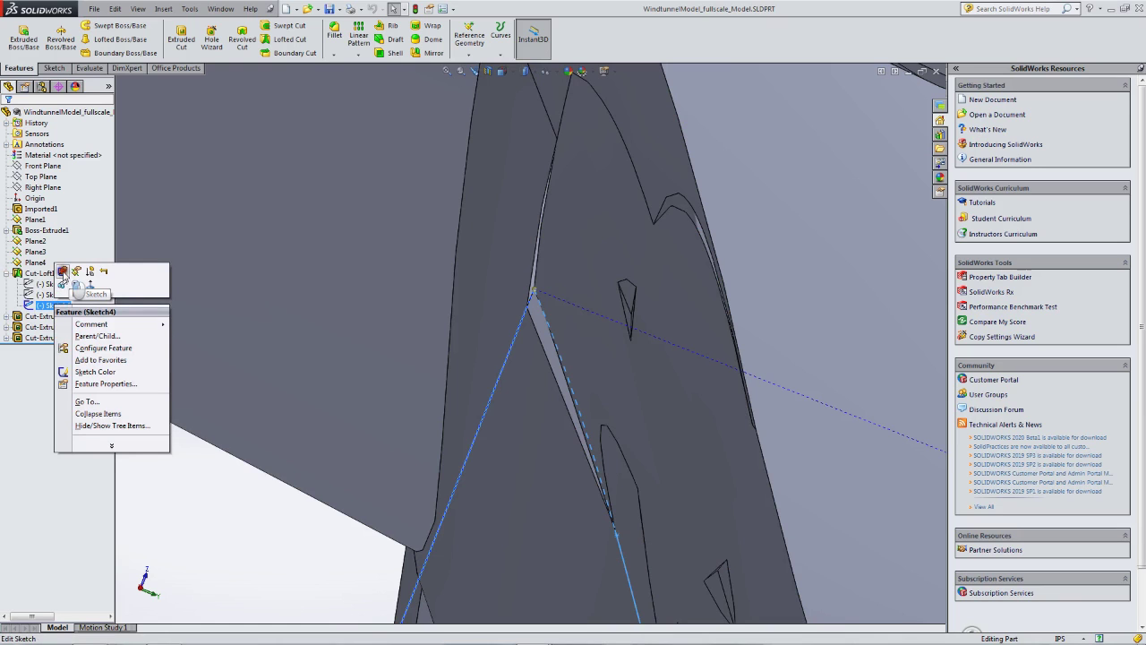
- Edit Sketch4, shift its apex point slightly left, and exit the sketch to rebuild
left_click(61, 273)
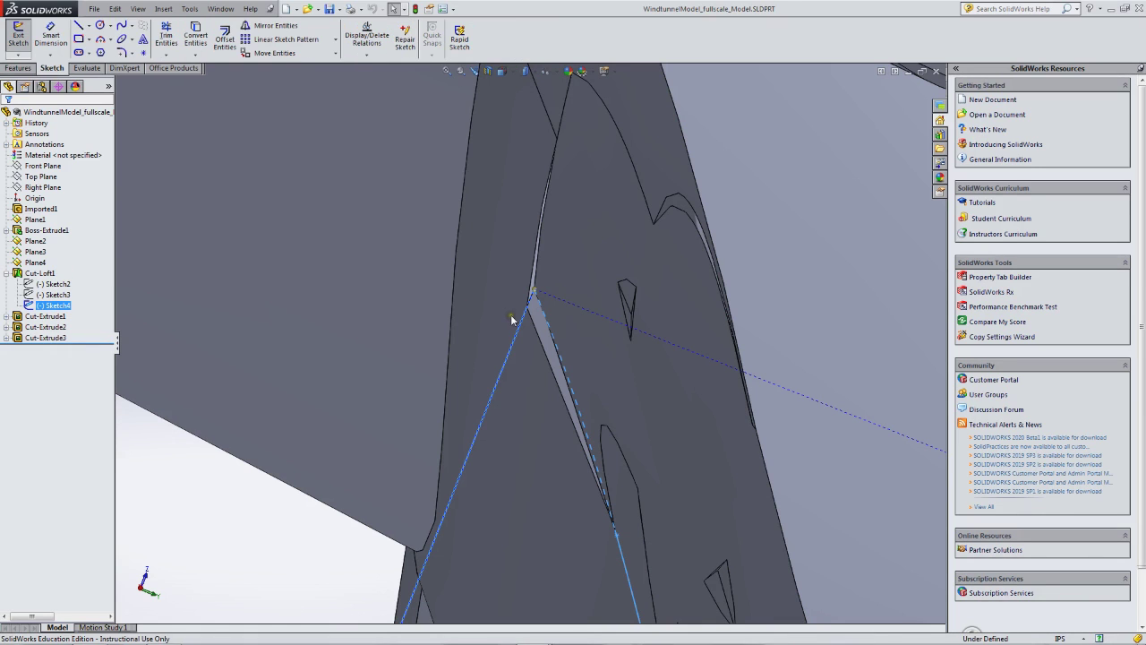
left_click(534, 288)
left_click_drag(525, 292, 516, 287)
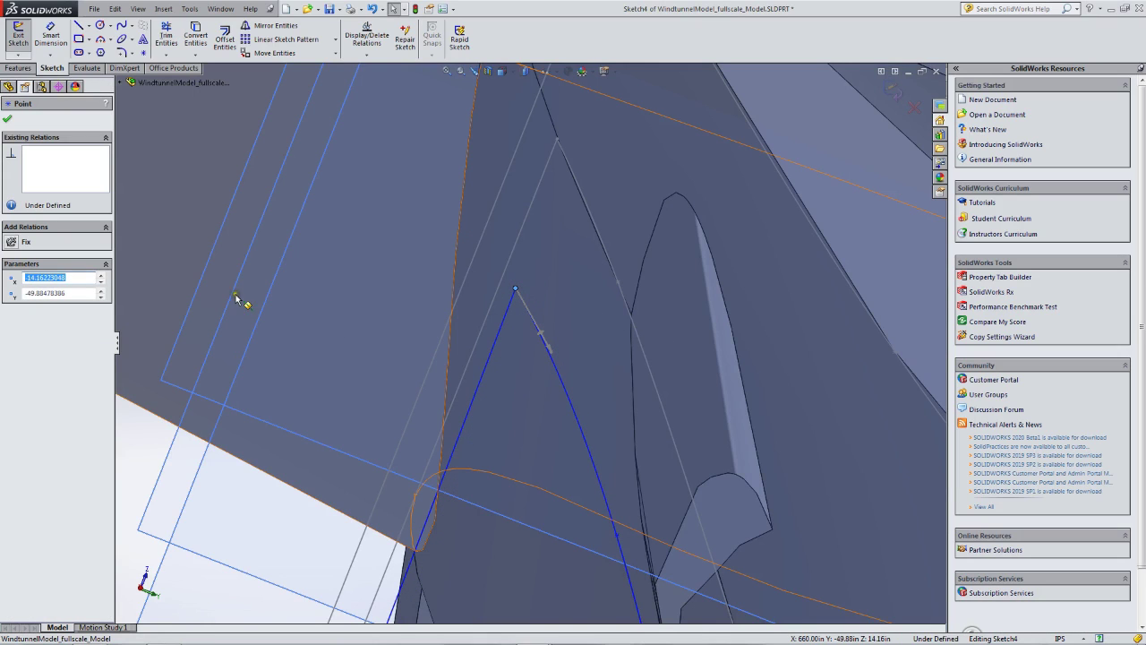
left_click(8, 121)
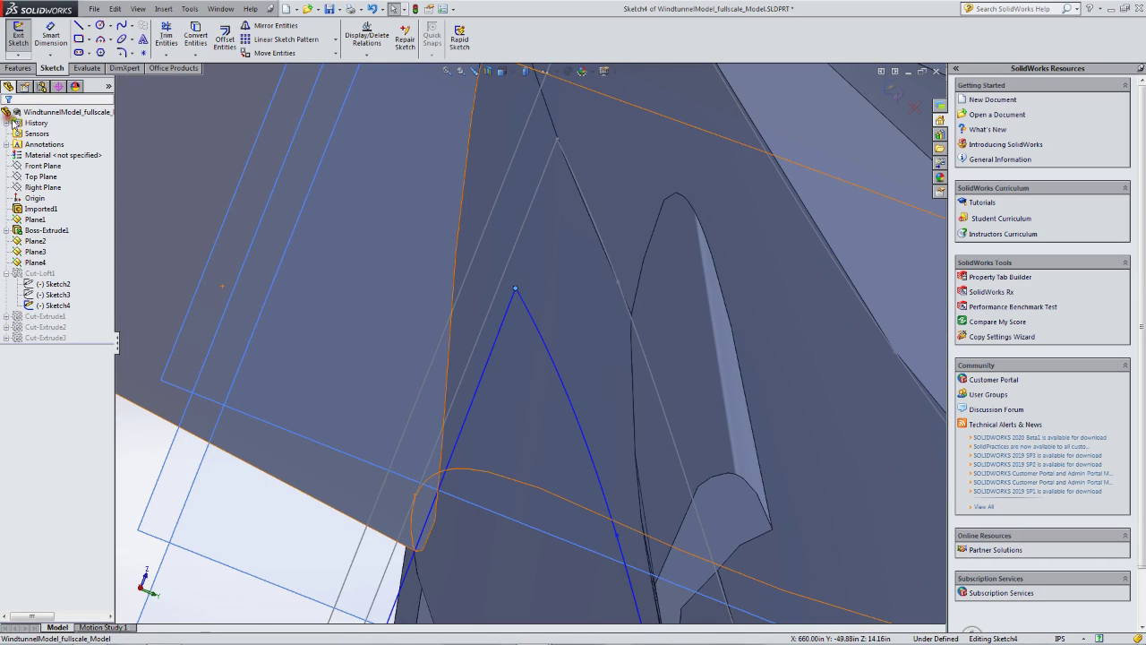
left_click(11, 36)
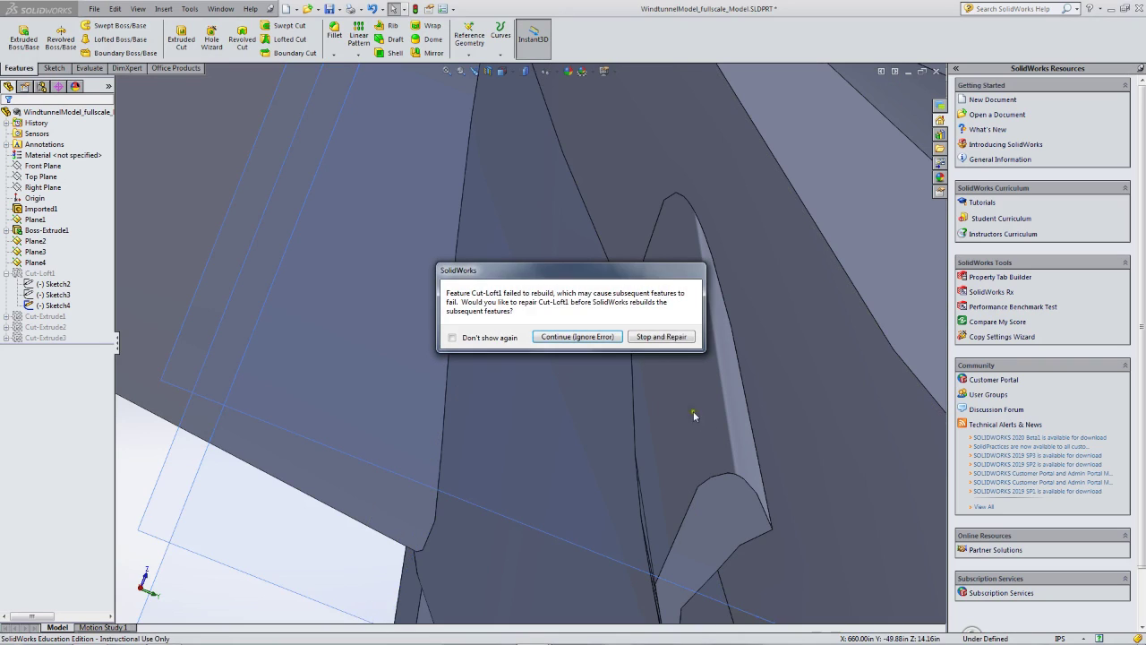
- Ignore the Cut-Loft1 rebuild error and select Sketch4 together with Sketch3
left_click(578, 338)
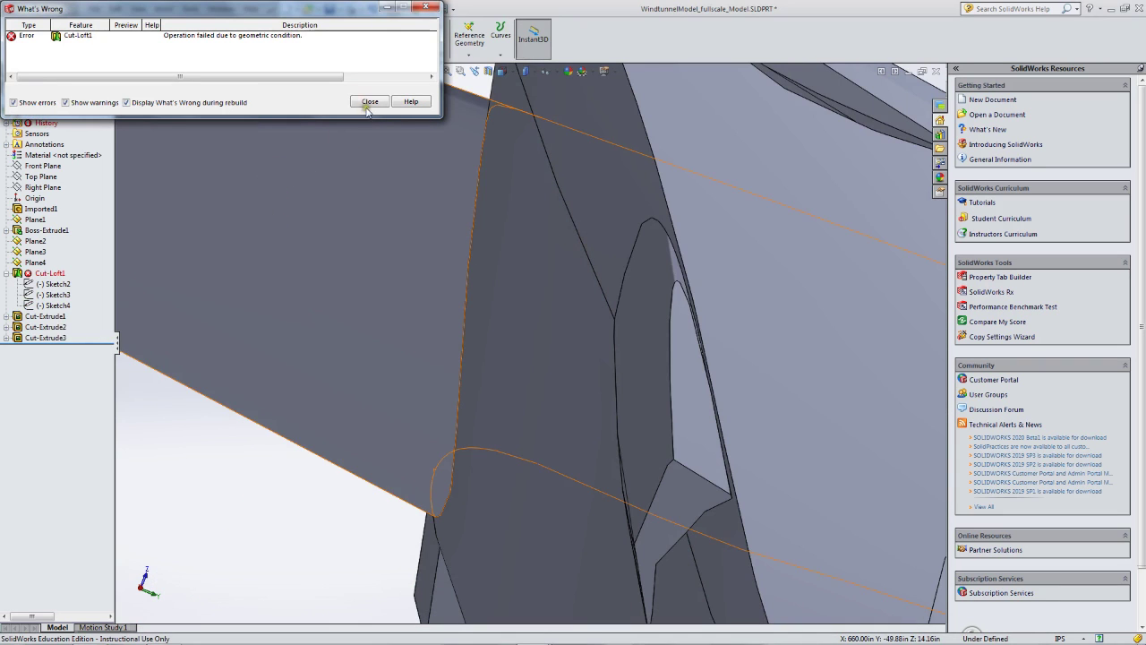
left_click(371, 102)
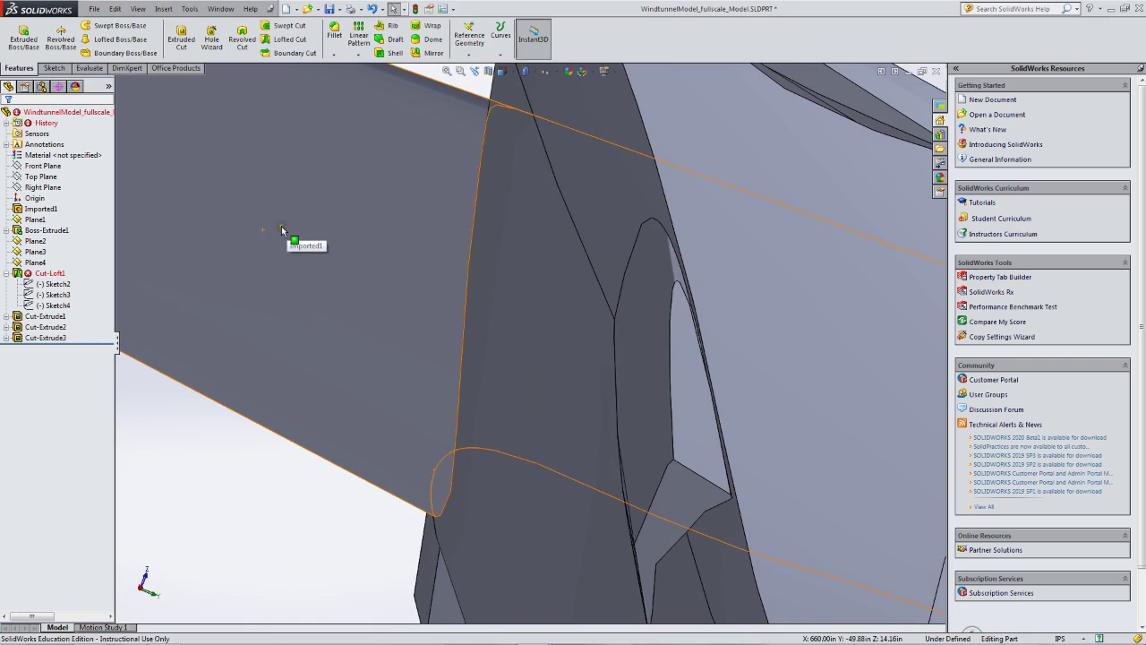
left_click(65, 305)
left_click(55, 294, "ctrl")
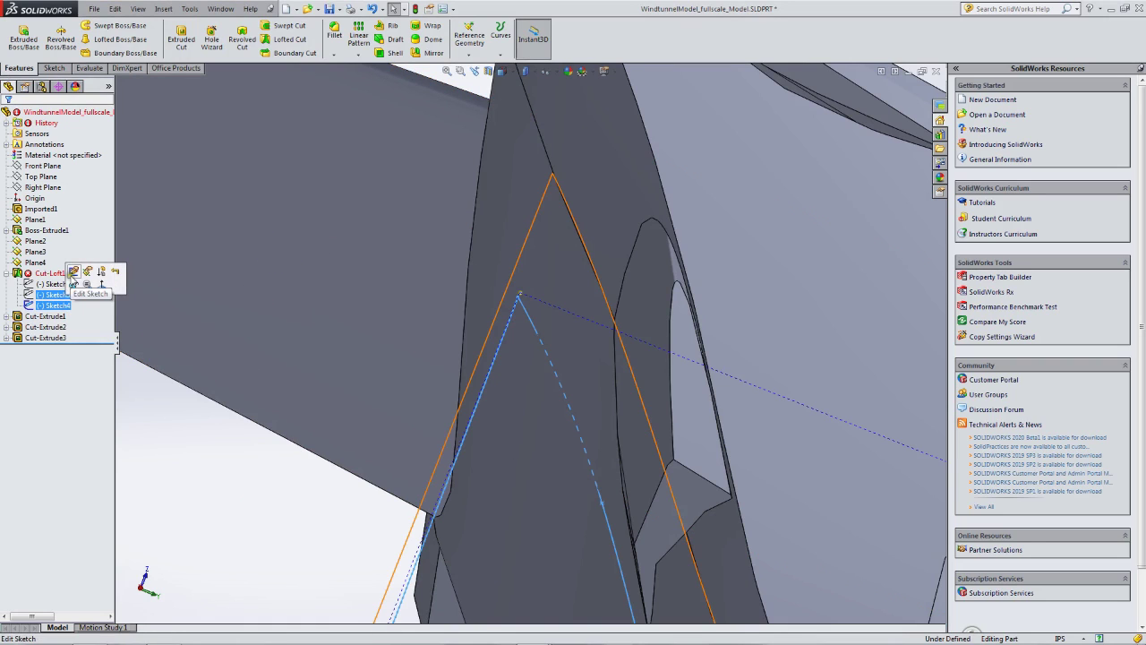
- Edit Sketch4, move its apex point to about (-14.40, -49.35), and rebuild
left_click(454, 314)
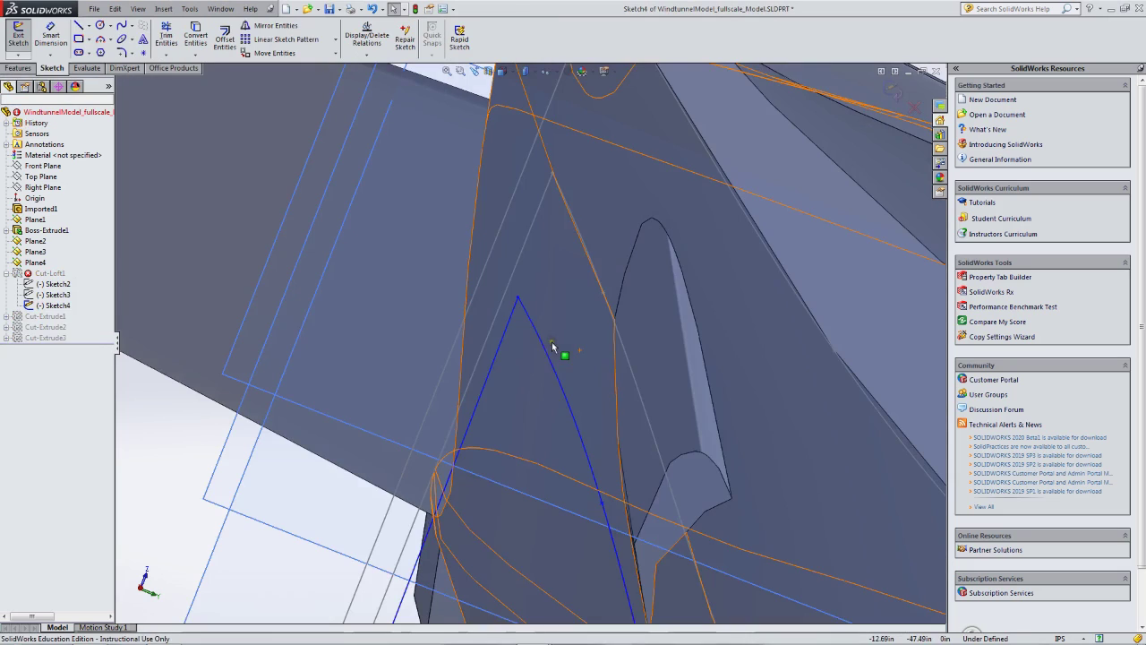
left_click(520, 298)
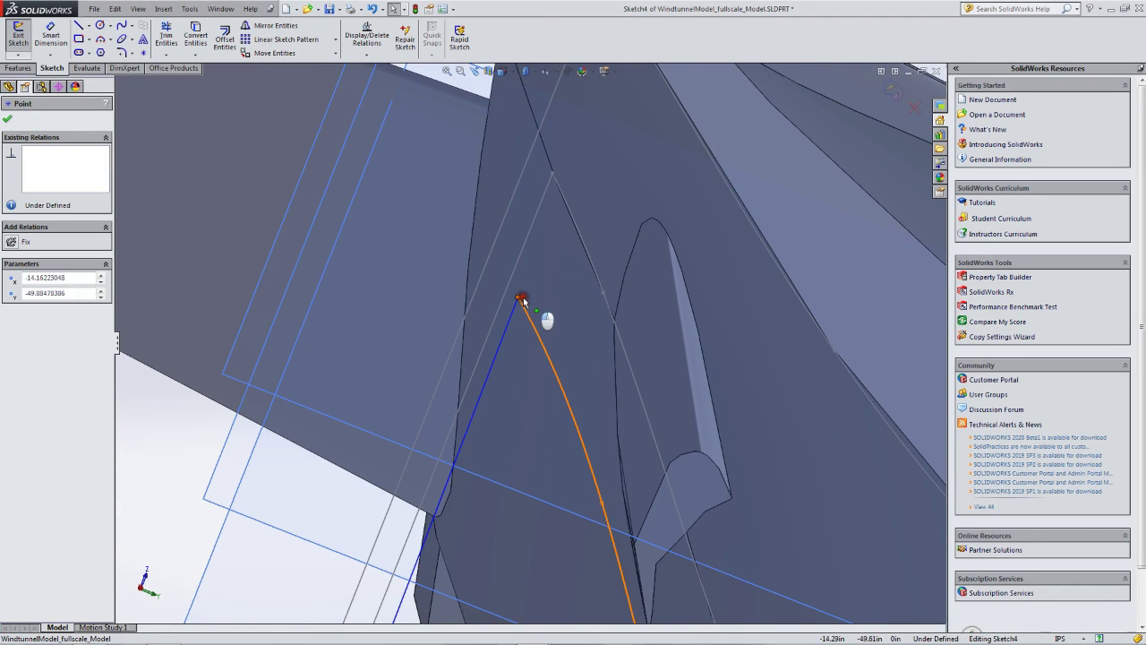
left_click_drag(532, 301, 529, 298)
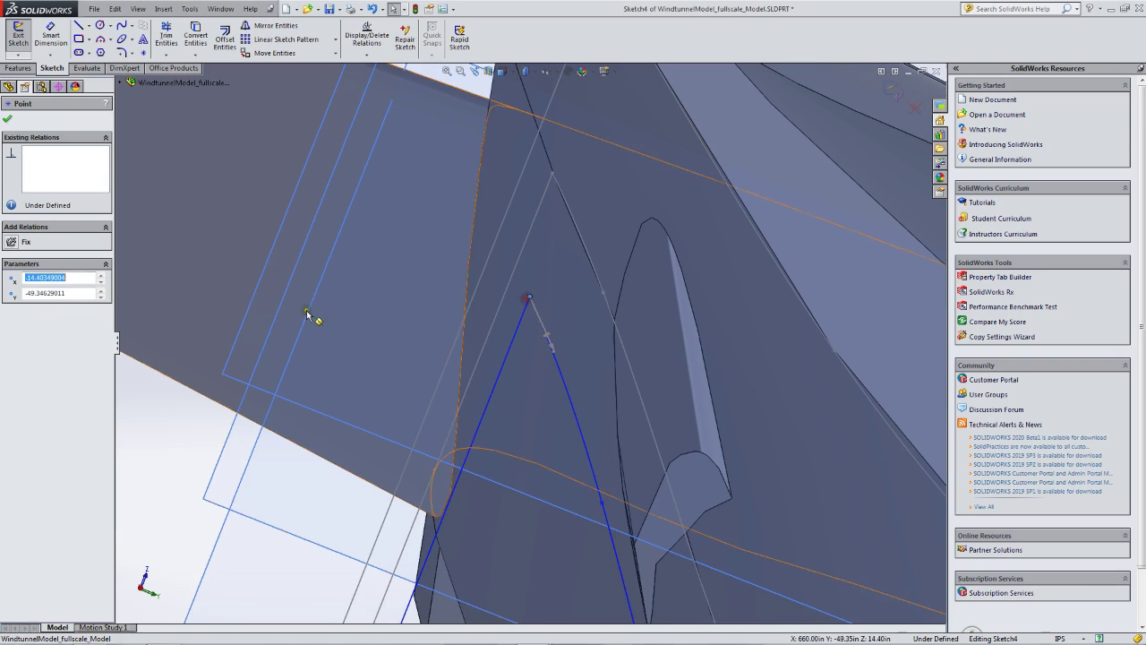
left_click(7, 115)
left_click(18, 41)
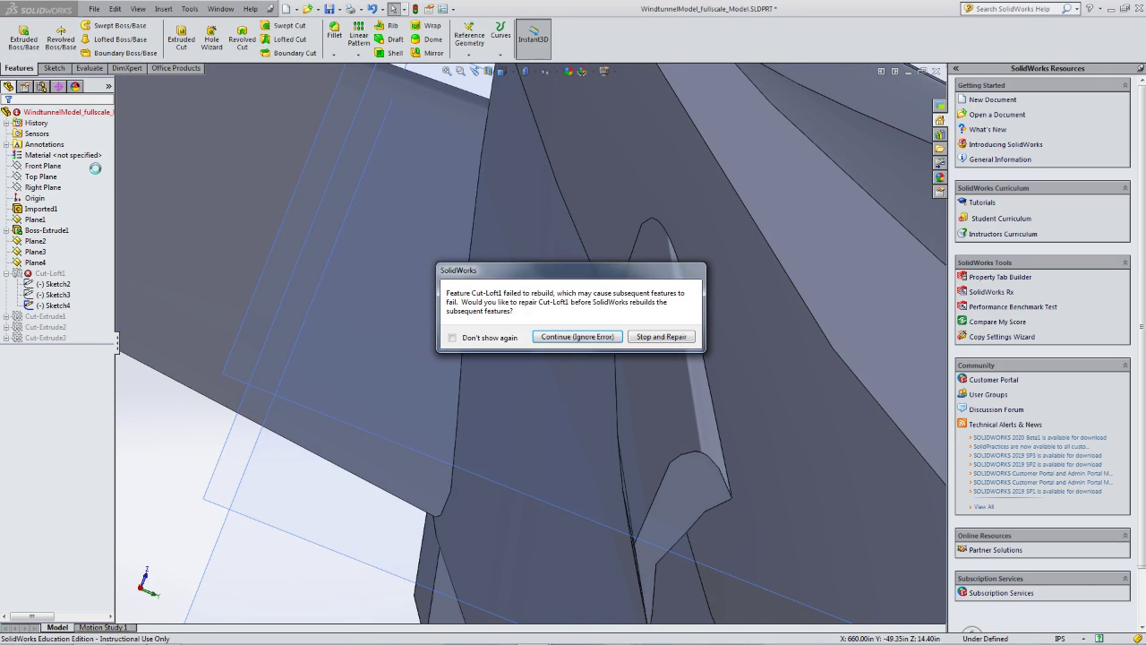
- Ignore the Cut-Loft1 rebuild error twice, closing the What's Wrong report each time
left_click(578, 337)
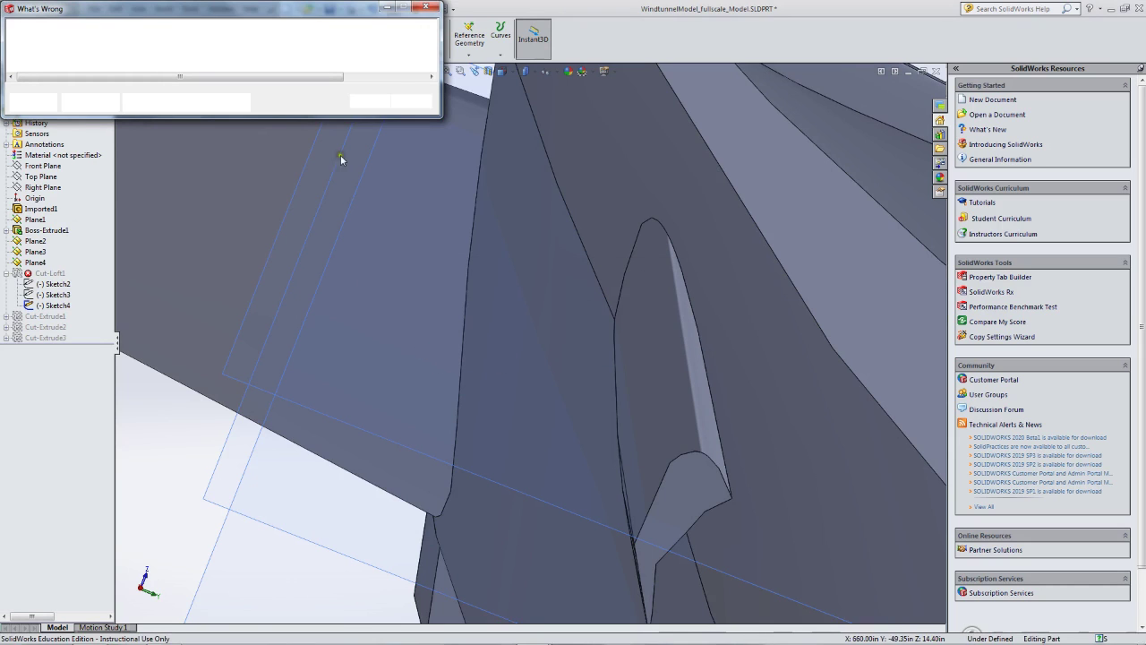
left_click(373, 102)
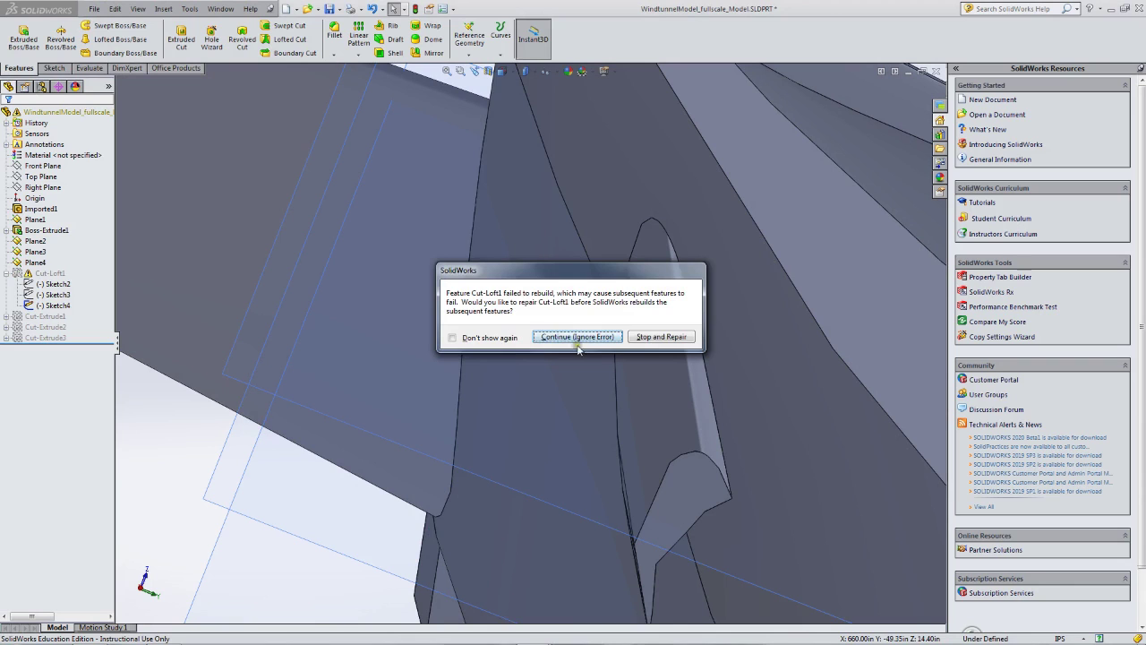
left_click(577, 337)
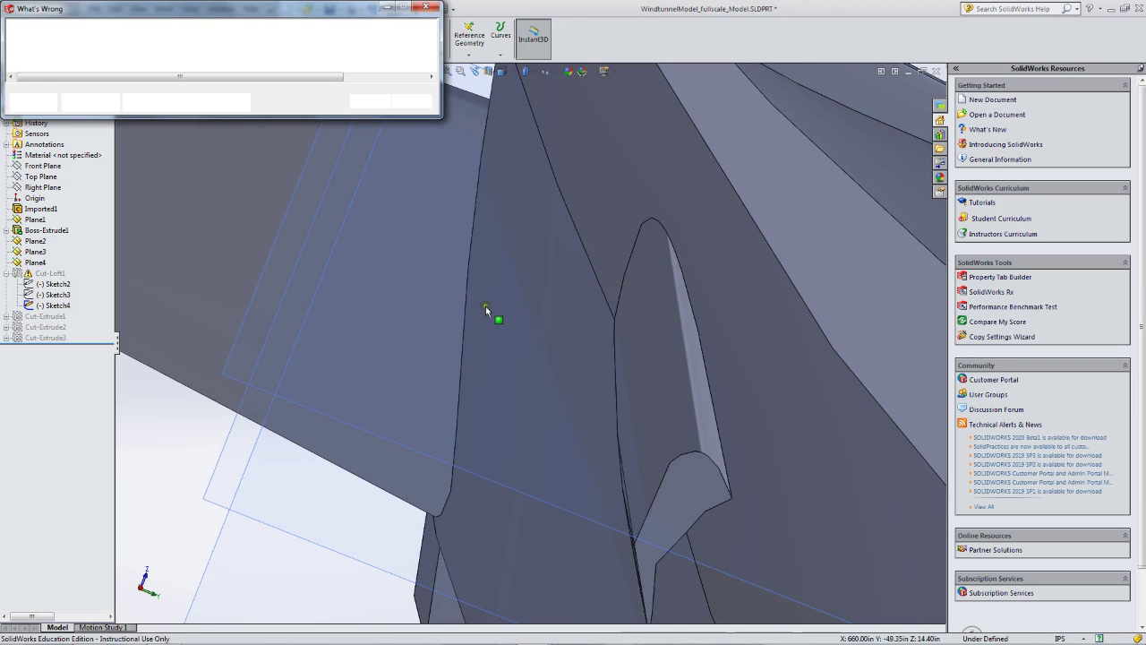
left_click(428, 7)
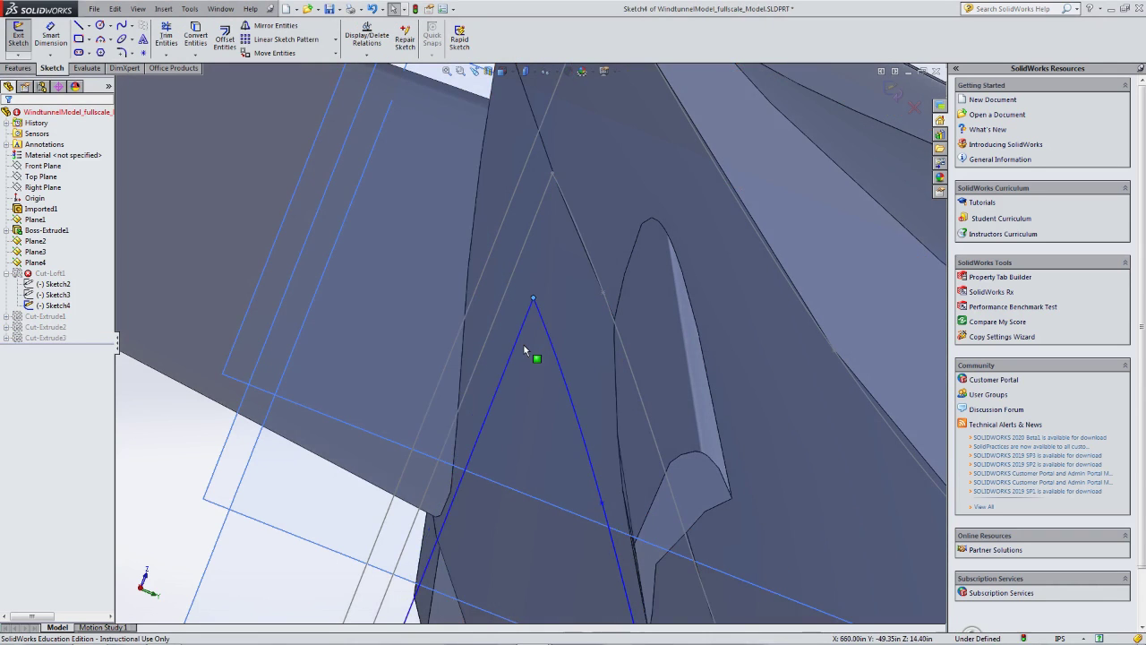
- Nudge Sketch4's apex point slightly and exit the sketch to rebuild the part
left_click(524, 348)
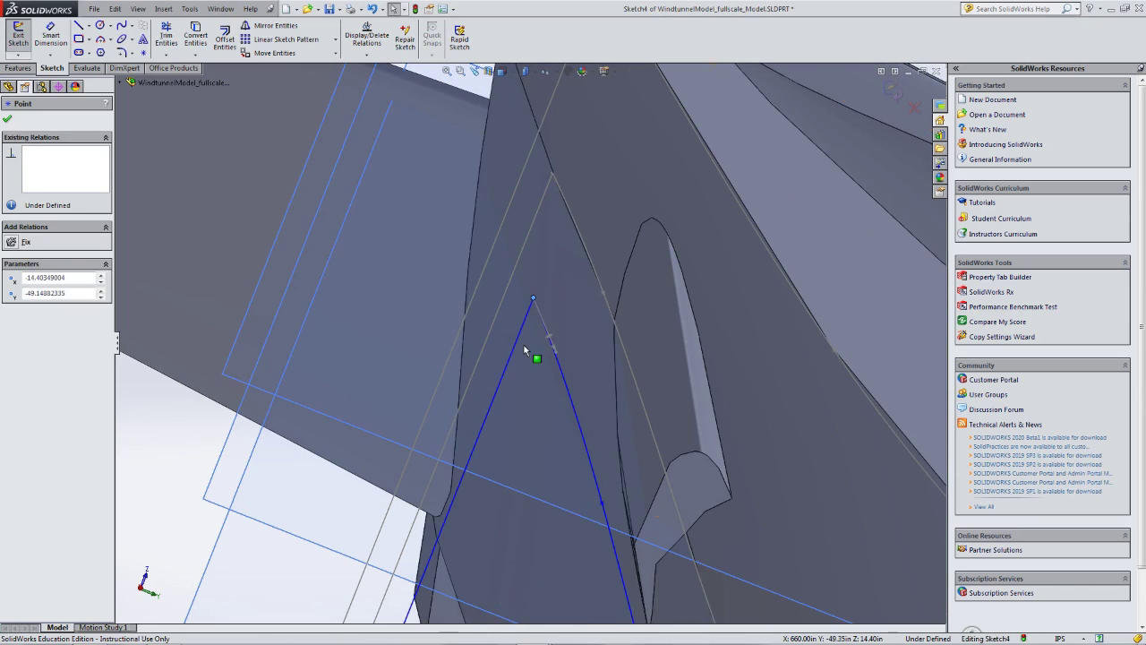
left_click(7, 120)
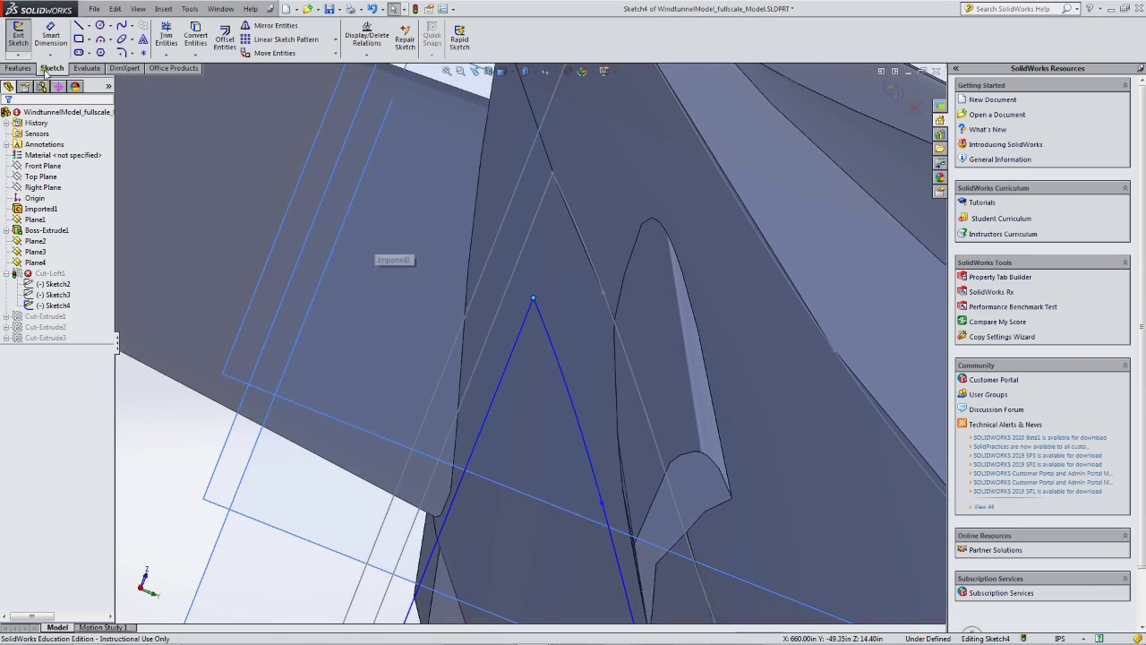
left_click(19, 36)
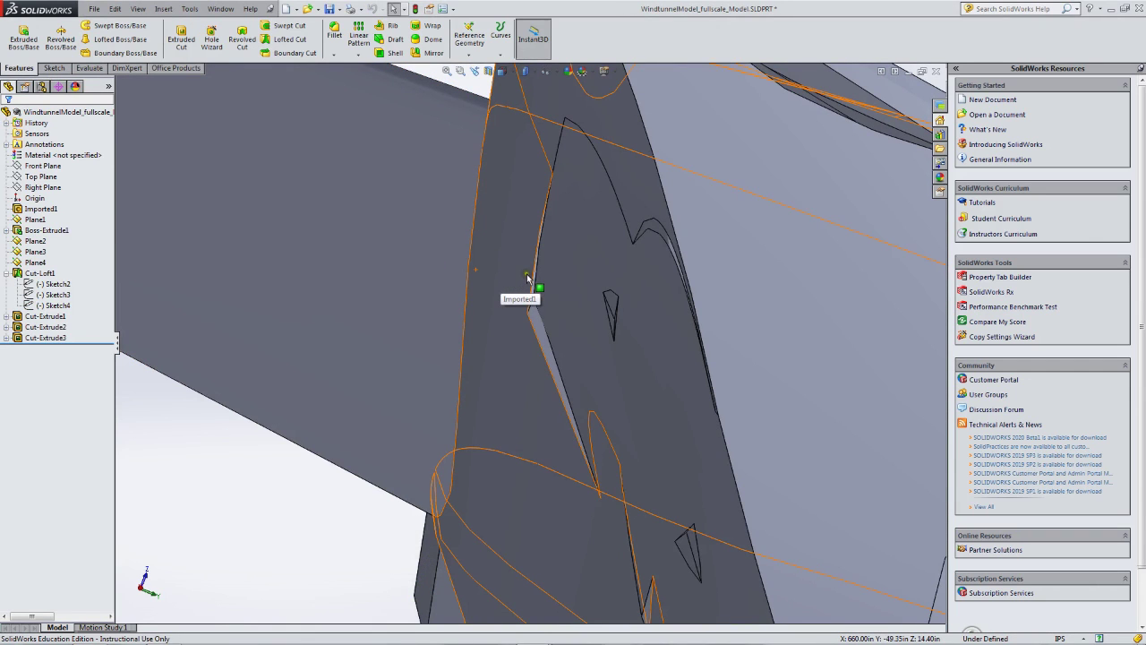
middle_click_drag(528, 280, 585, 301)
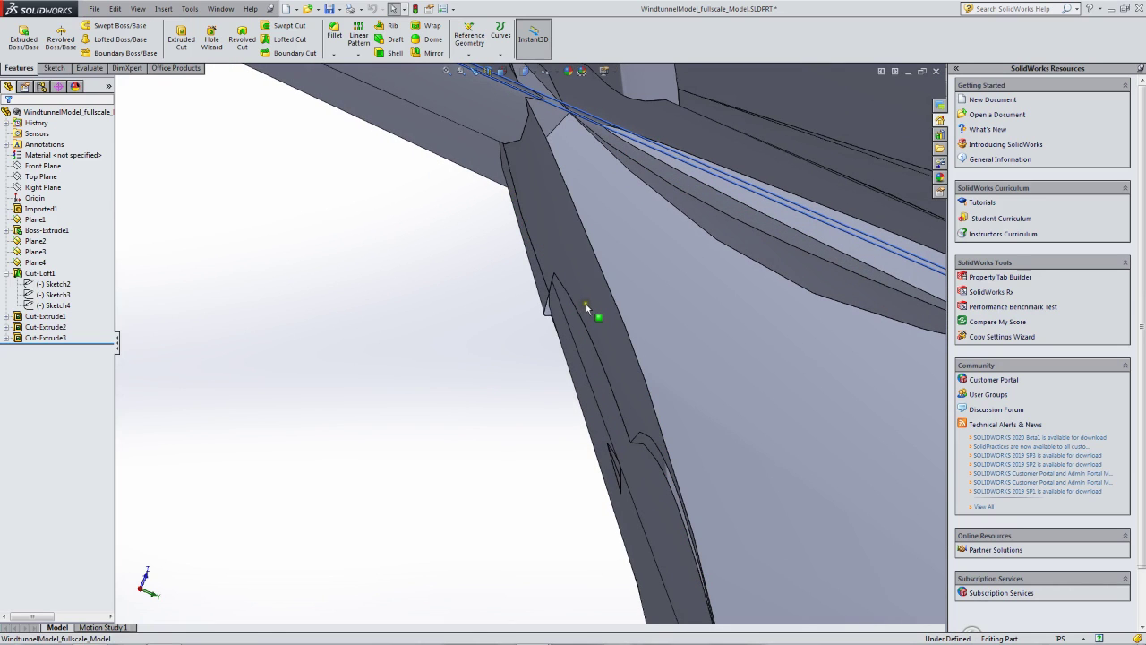
- Zoom in on the wing–fuselage junction and open Sketch4 for editing
key("Up")
key("Up")
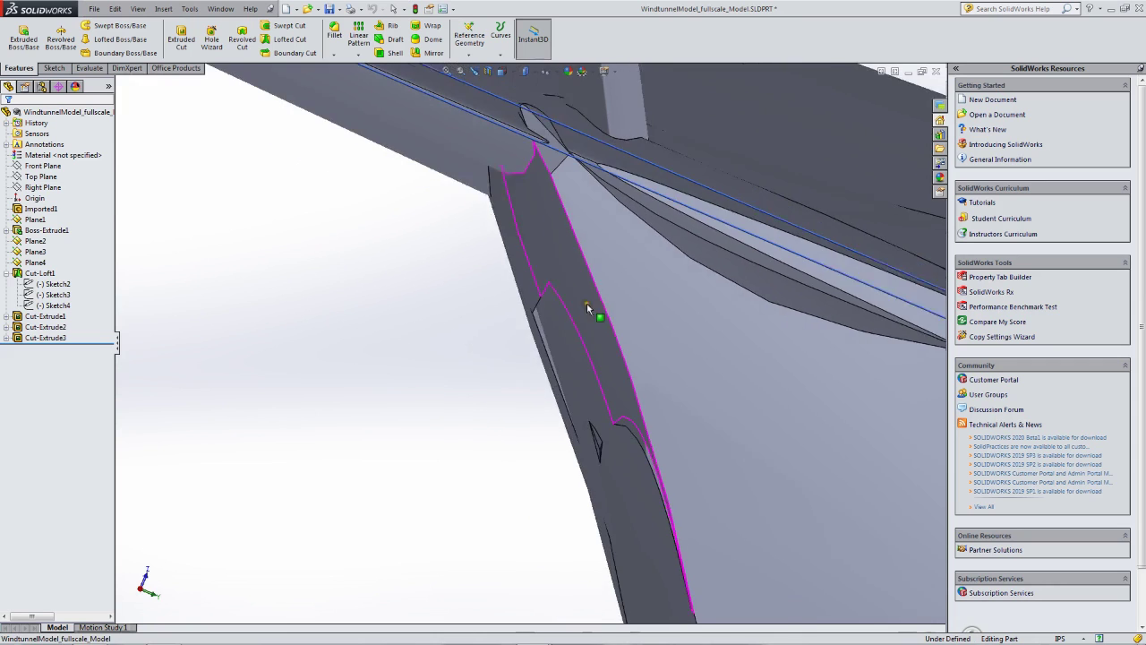
scroll(491, 313, "down", 5)
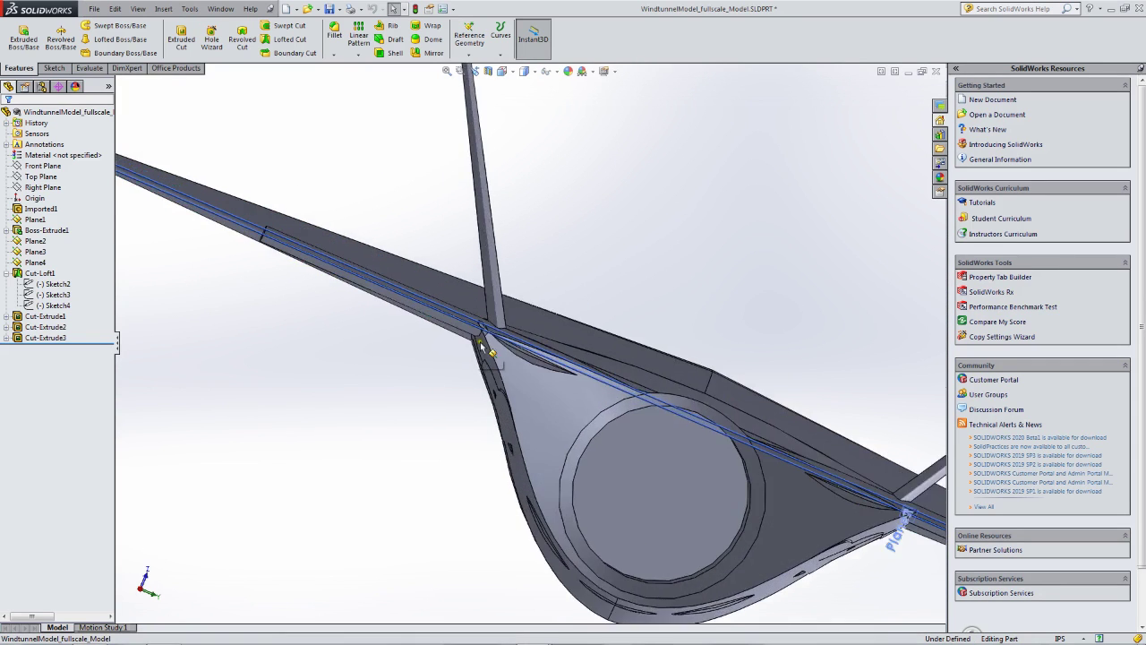
scroll(501, 361, "down", 4)
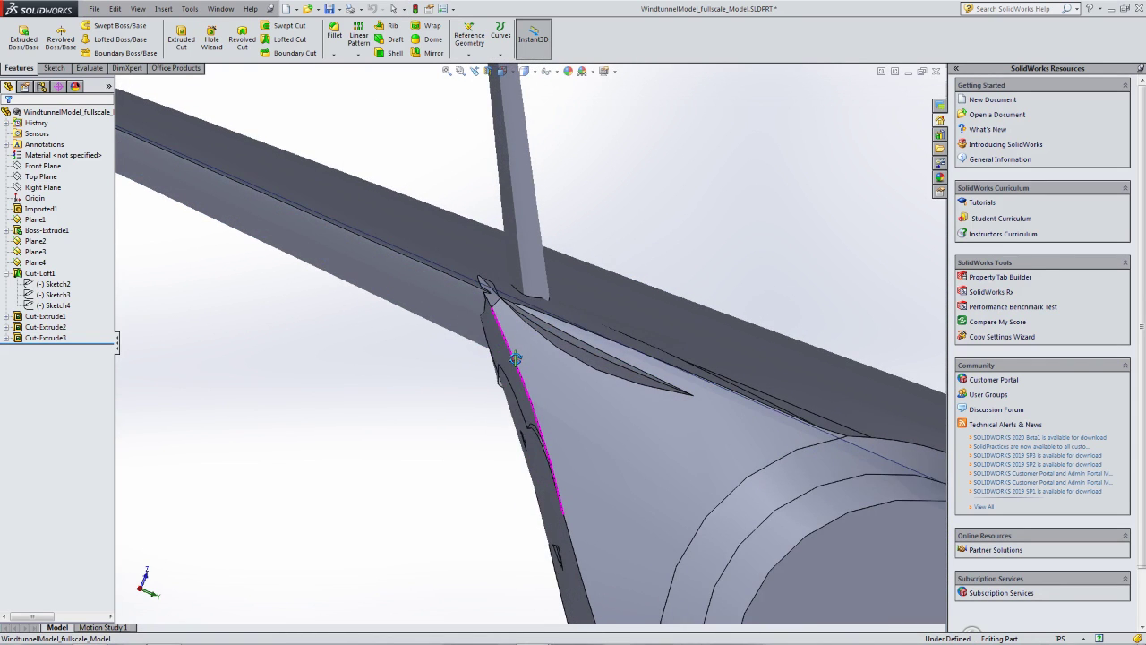
scroll(515, 366, "down", 5)
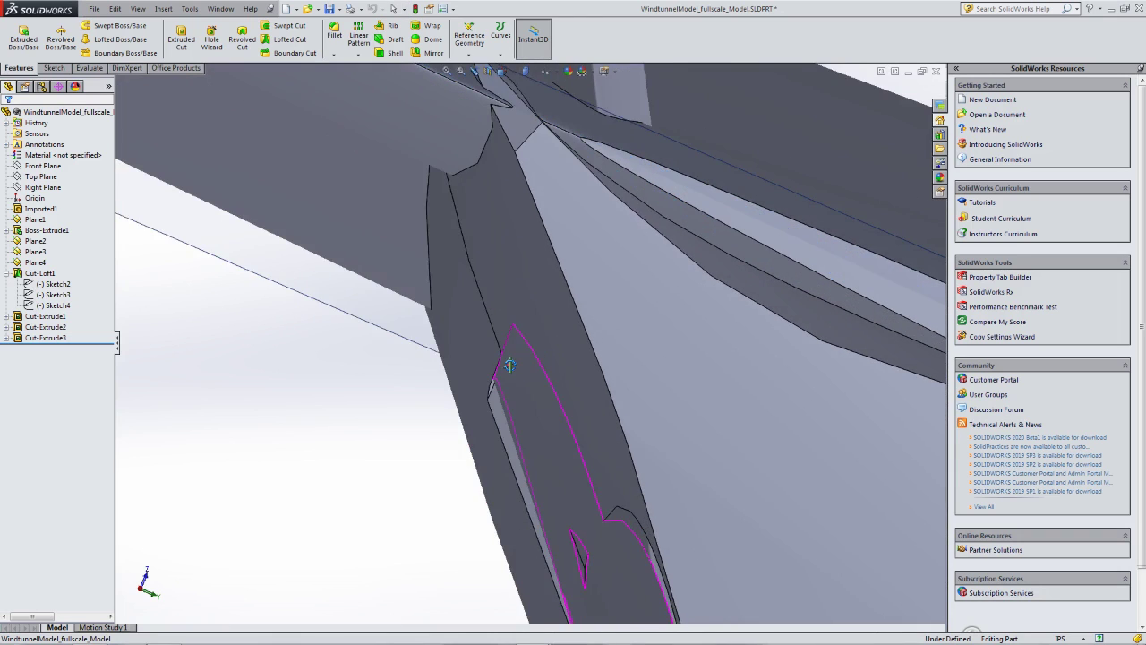
scroll(509, 364, "up", 3)
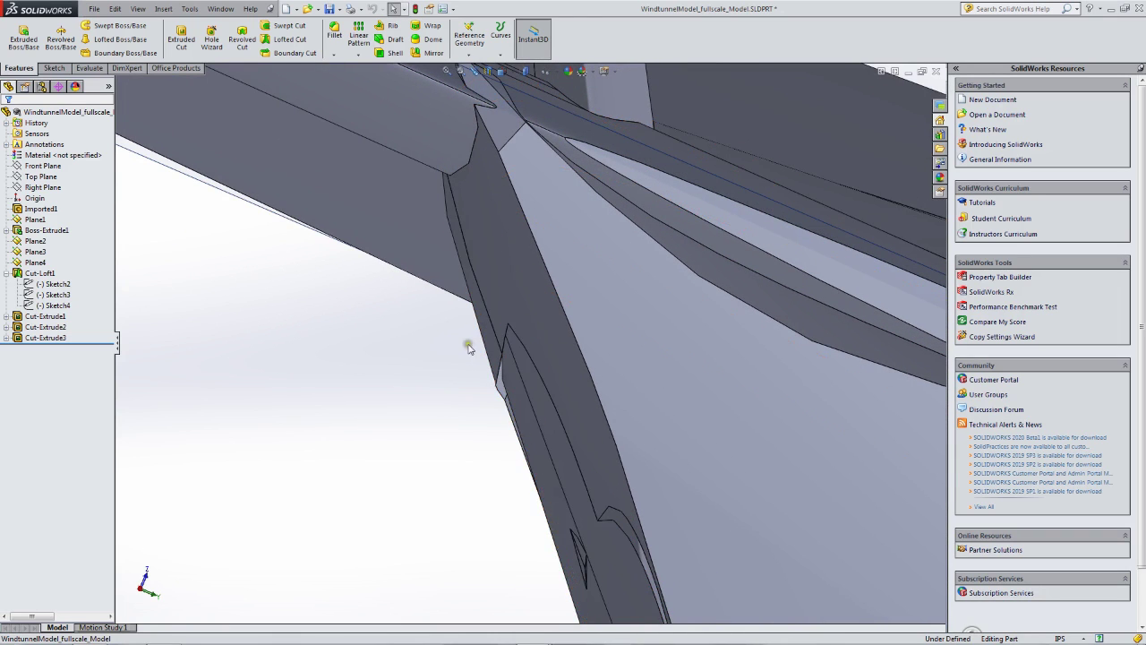
middle_click_drag(467, 350, 469, 348)
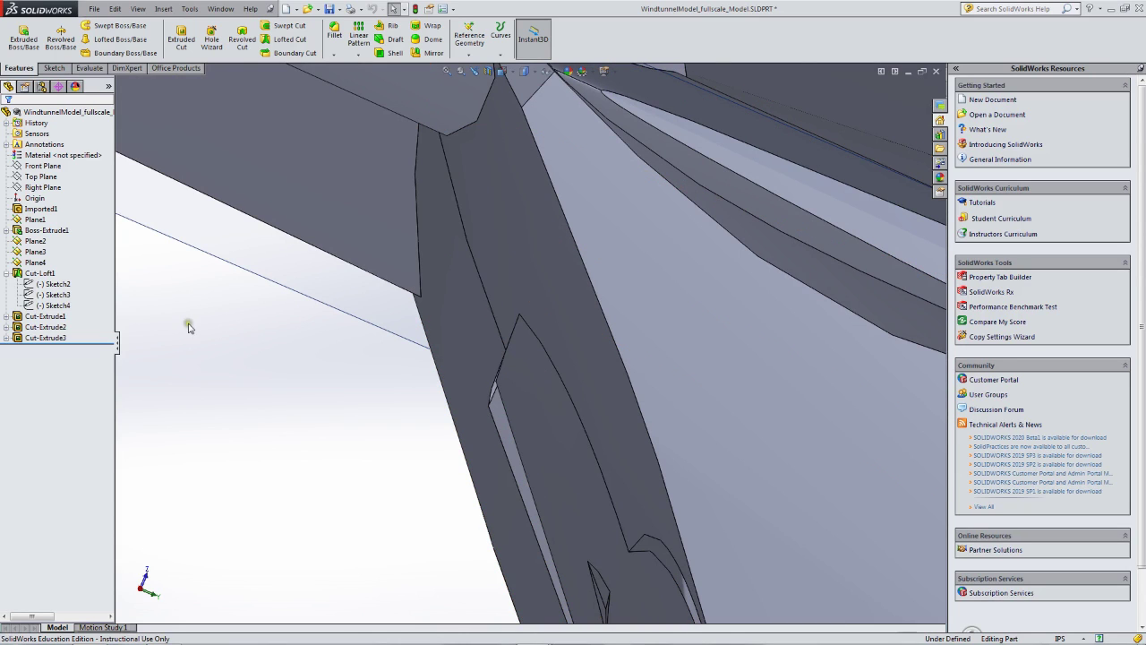
left_click(59, 306)
left_click(67, 274)
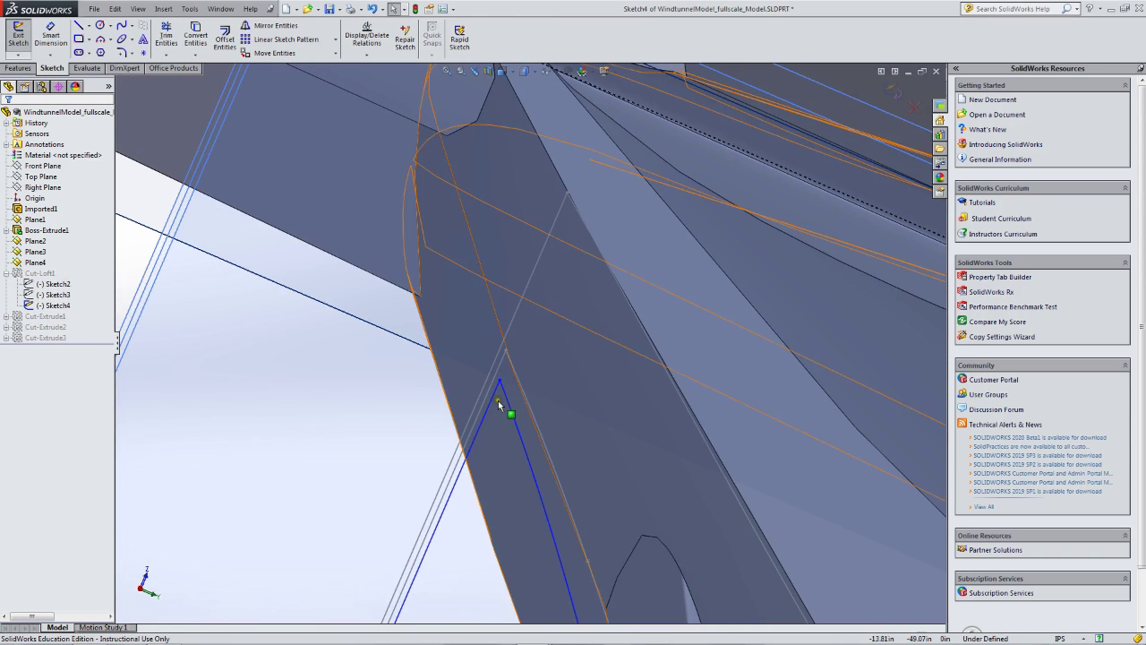
- Move Sketch4's apex point, exit the sketch, and check the rebuilt cut
left_click(500, 379)
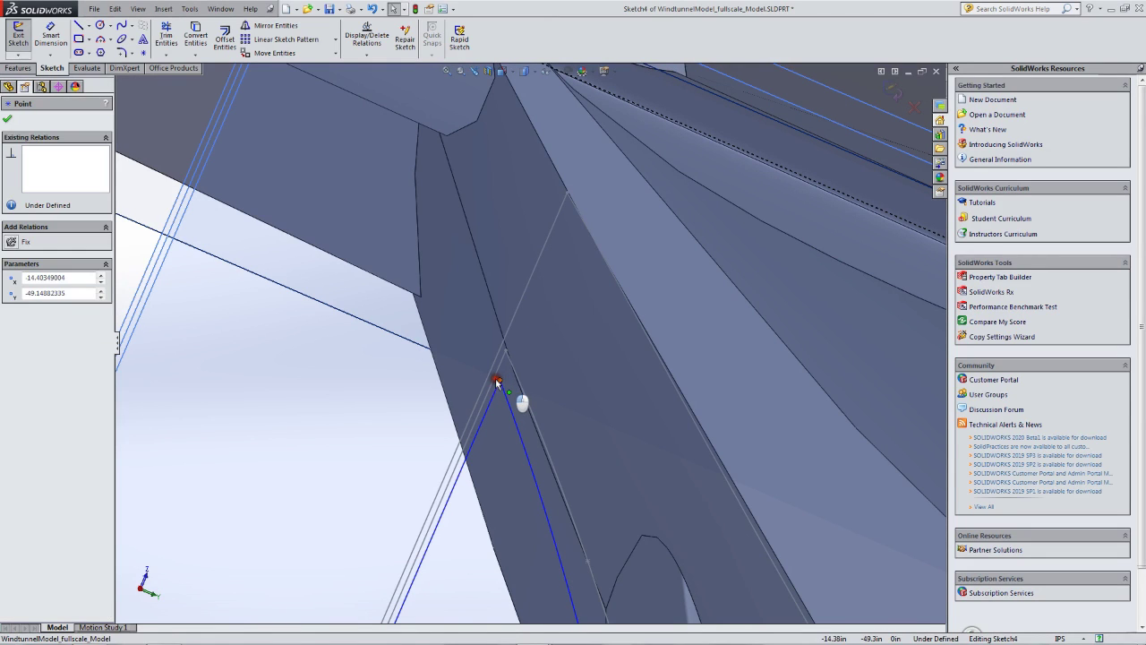
left_click_drag(492, 373, 490, 367)
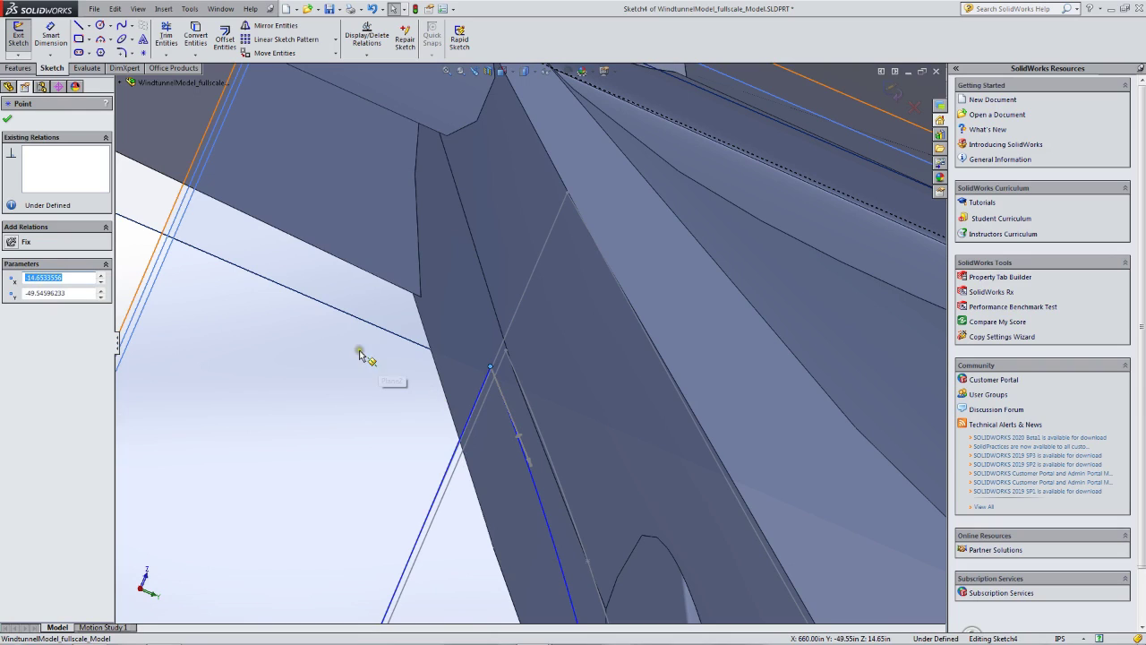
left_click(7, 117)
left_click(22, 49)
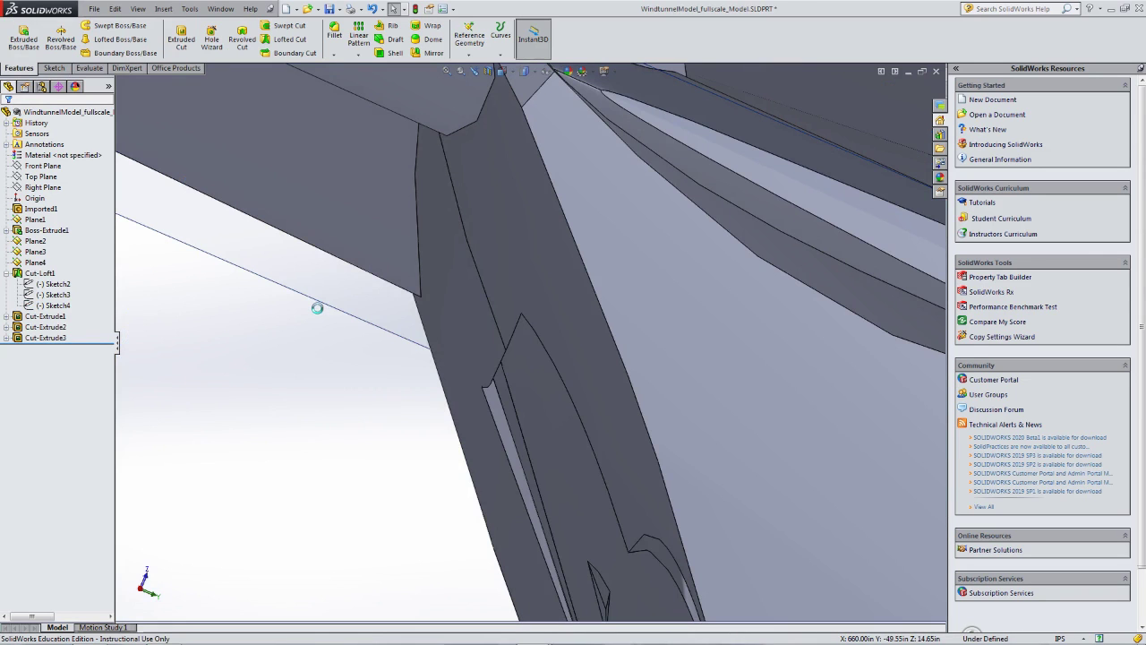
mouse_move(473, 345)
middle_mouse_down()
mouse_move(529, 343)
mouse_move(533, 360)
mouse_move(483, 345)
middle_mouse_up()
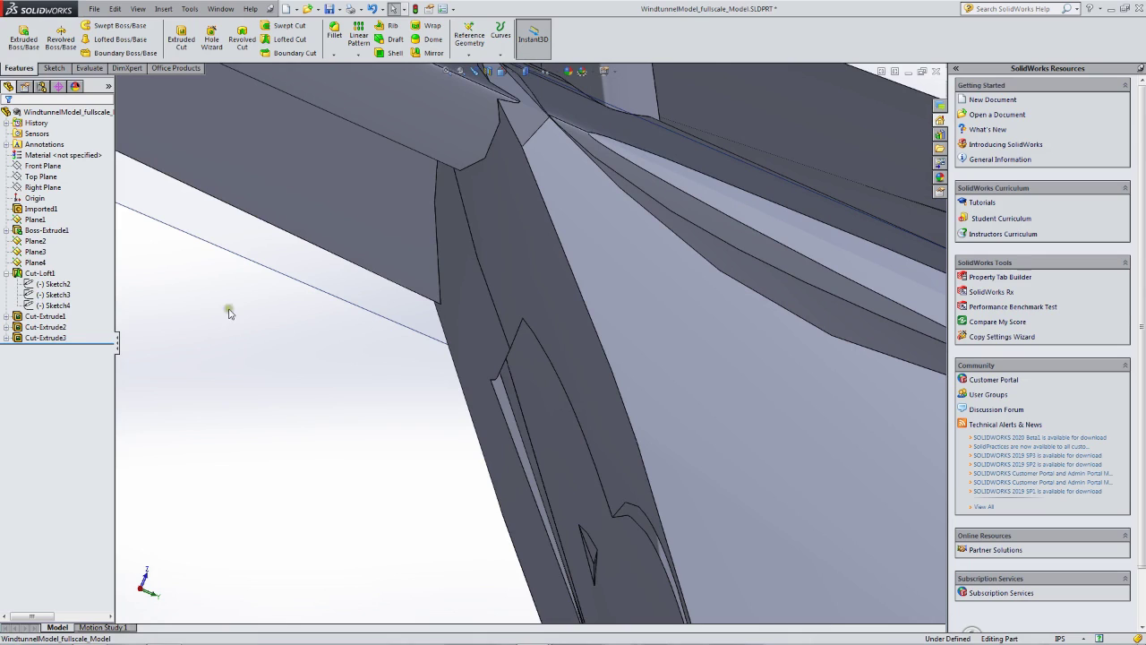
- Reopen Sketch4, refine the apex to about (-14.40, -49.86) and accept the spline
left_click(60, 305)
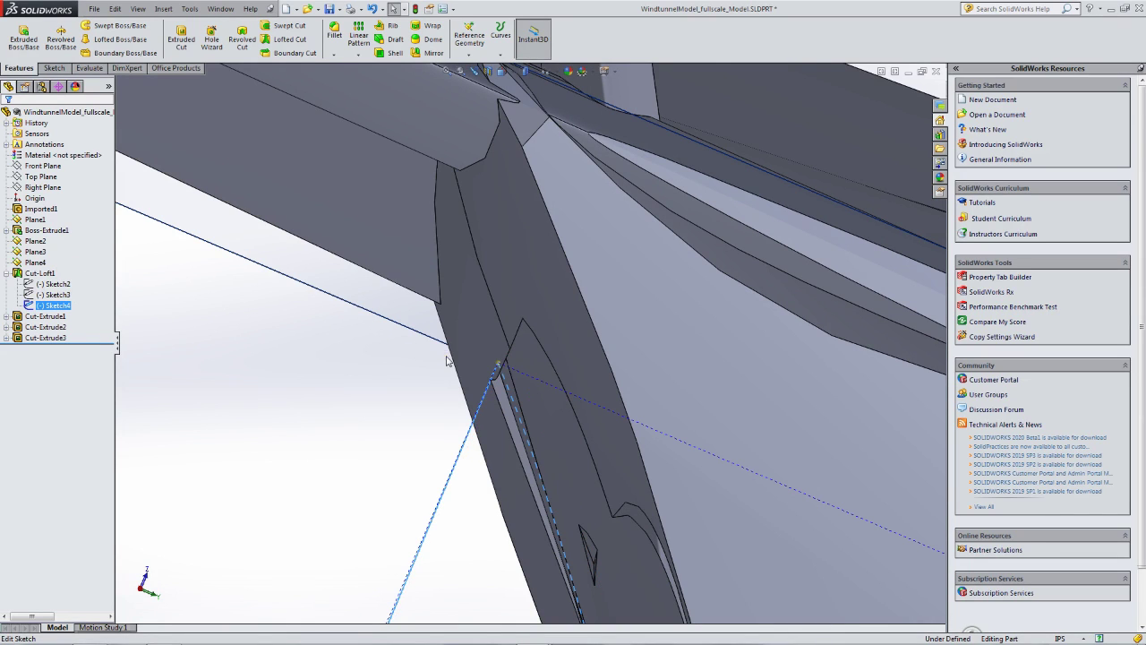
right_click(59, 305)
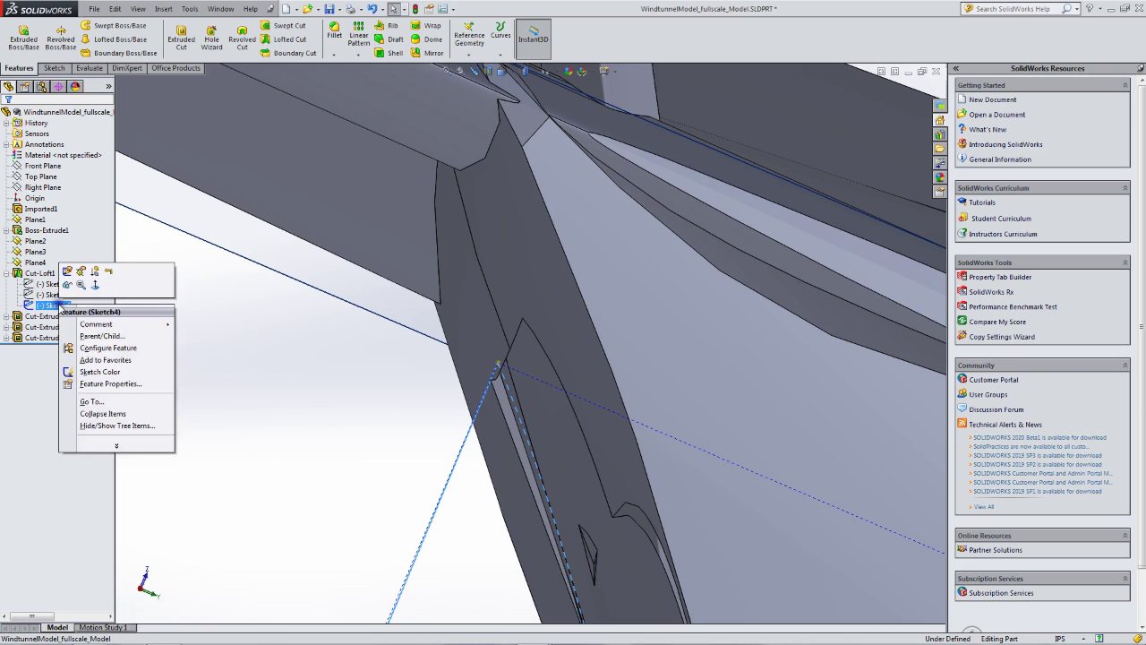
left_click(65, 272)
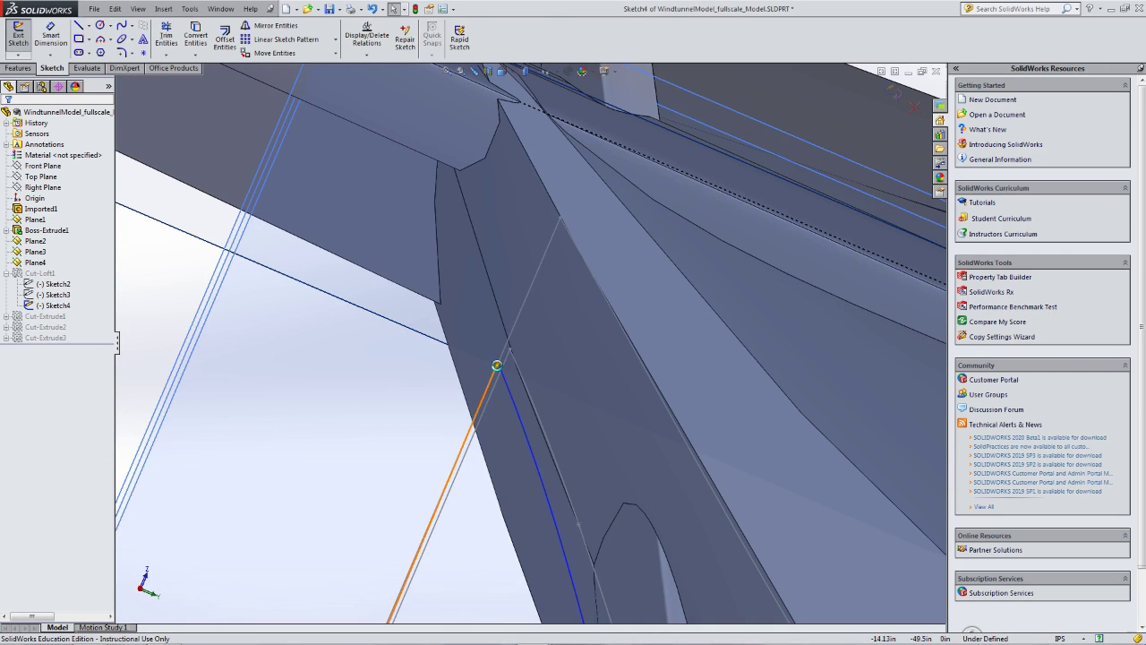
left_click(497, 366)
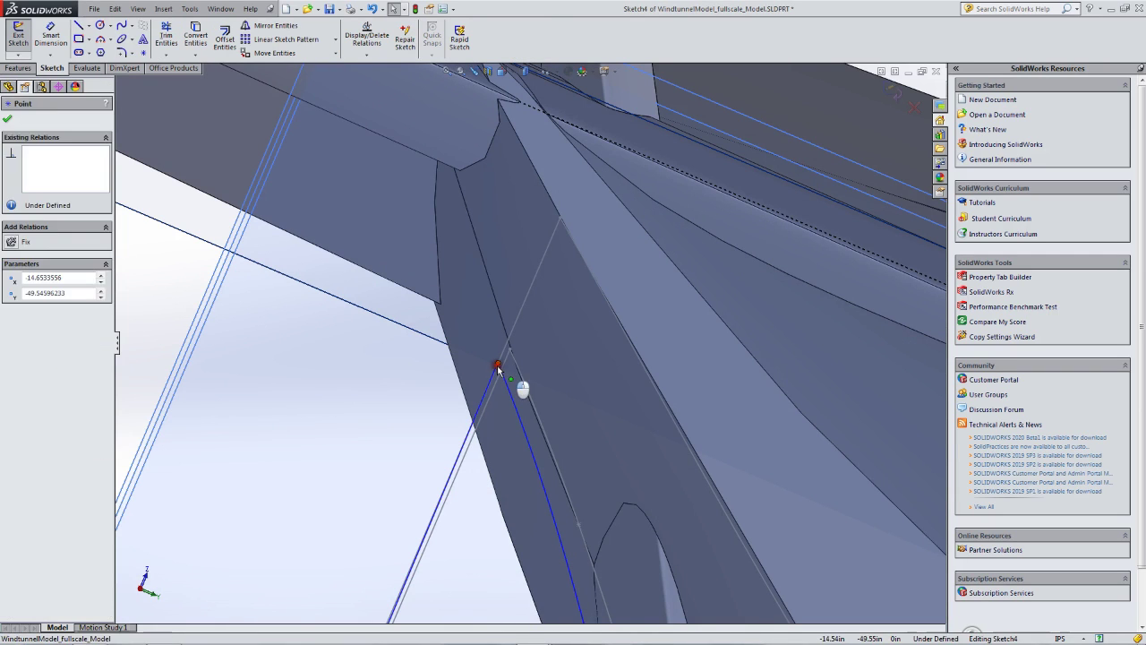
left_click_drag(487, 365, 487, 365)
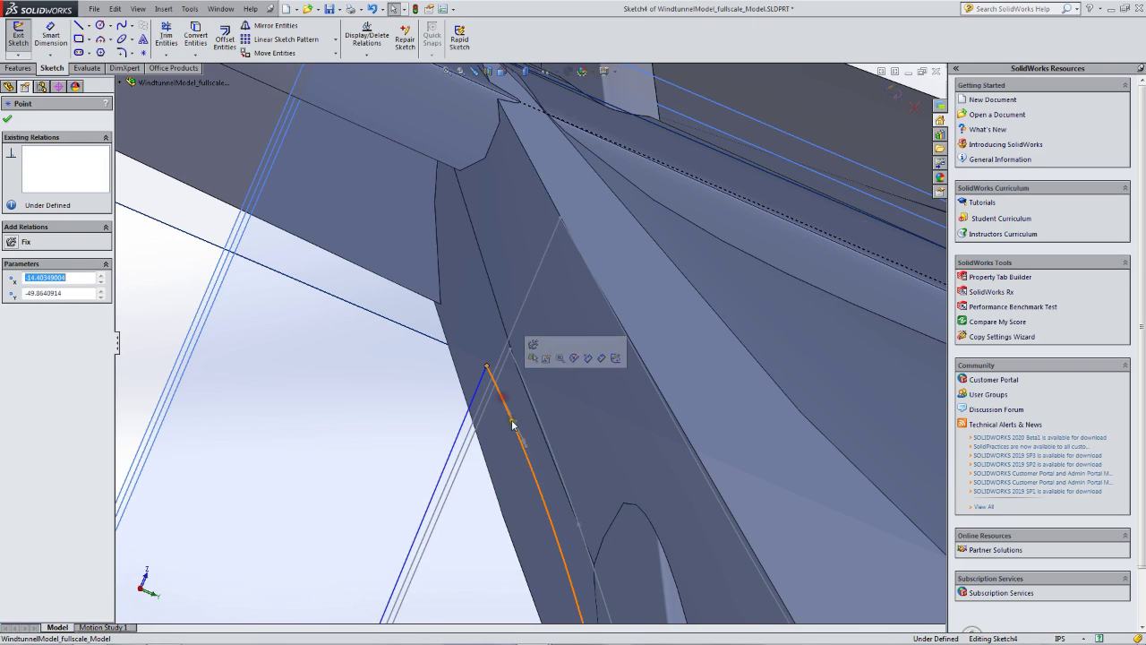
left_click(526, 449)
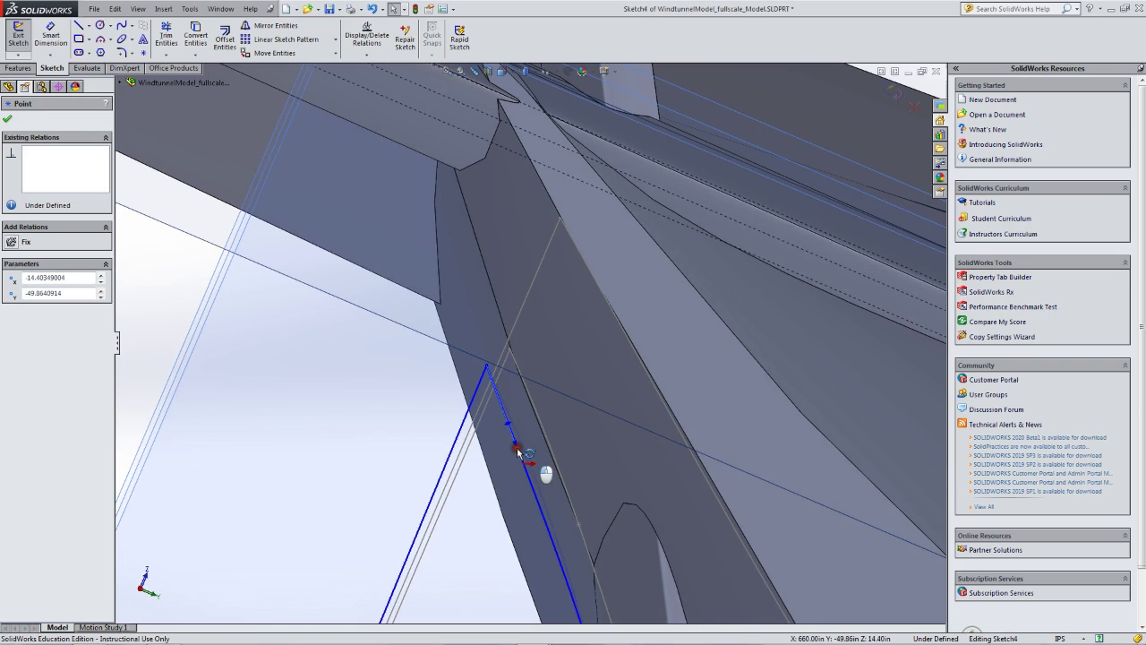
left_click(517, 454)
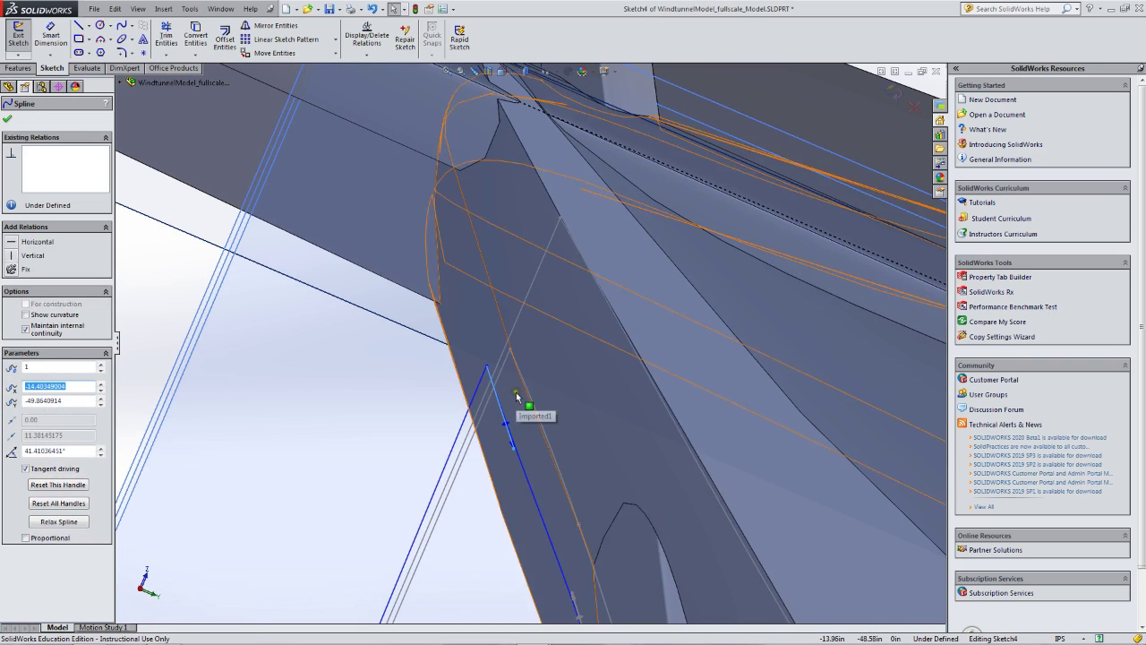
left_click(7, 119)
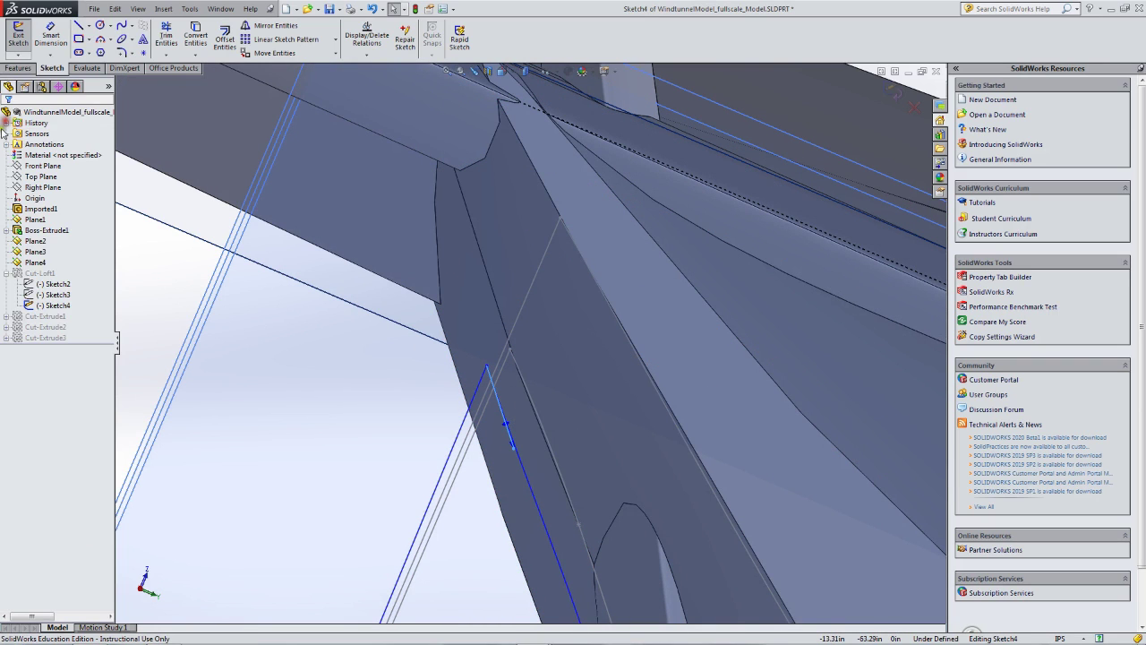
left_click(16, 38)
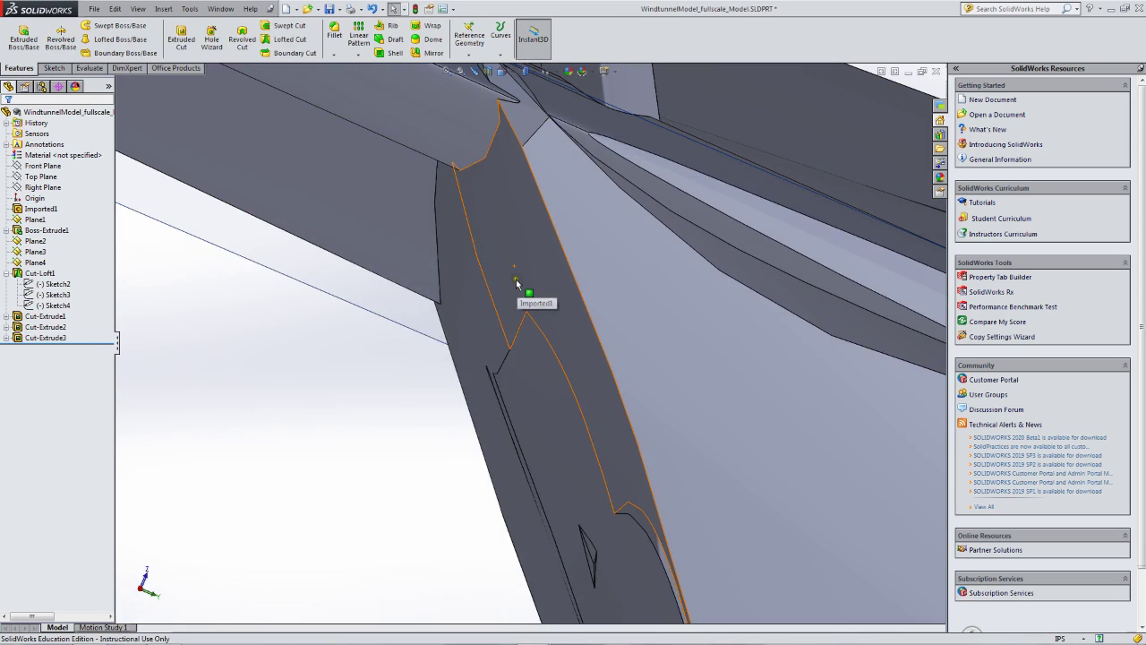
- Orbit and zoom around the rebuilt cut face to inspect it
scroll(516, 266, "down", 3)
middle_click_drag(517, 266, 534, 343)
scroll(528, 385, "down", 2)
mouse_move(528, 408)
middle_mouse_down()
mouse_move(539, 417)
mouse_move(530, 396)
mouse_move(540, 418)
mouse_move(533, 410)
middle_mouse_up()
scroll(531, 414, "down", 3)
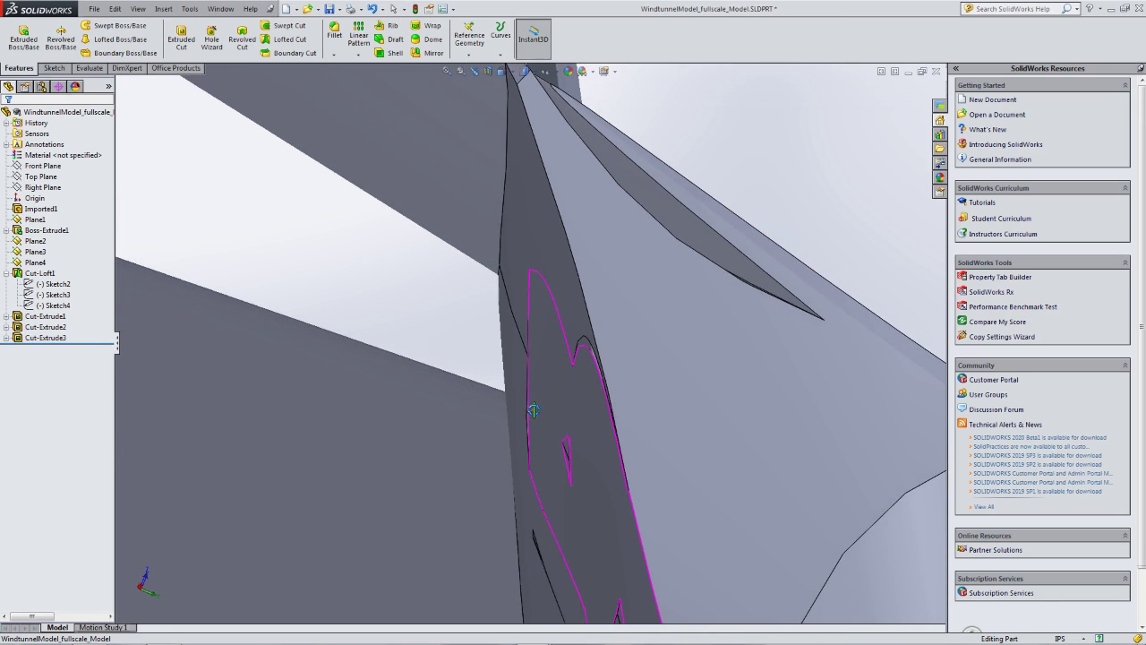
- Slide Sketch4's point along the fuselage curve to about (-5.10, -42.57) and rebuild
left_click(52, 305)
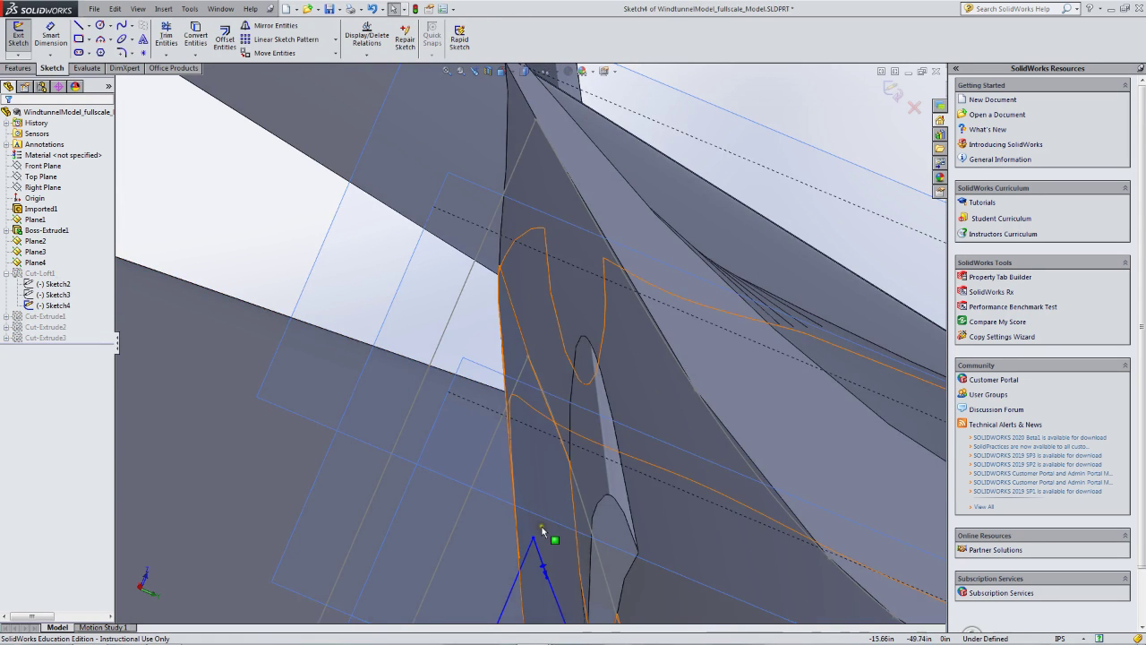
middle_click_drag(542, 530, 539, 518)
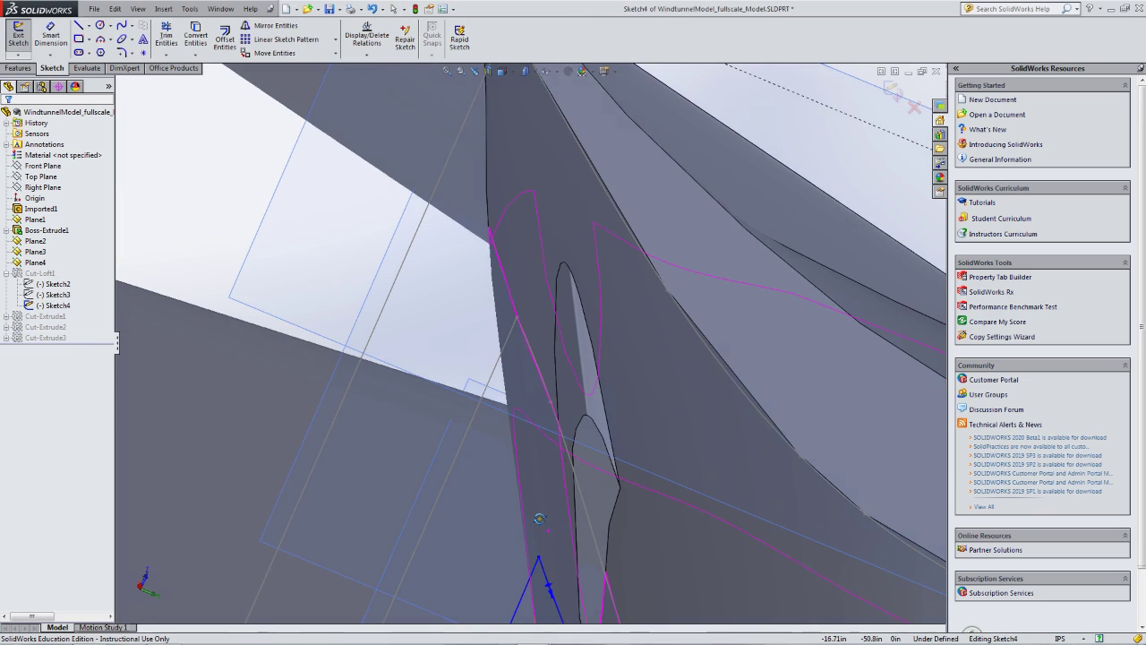
left_click(538, 558)
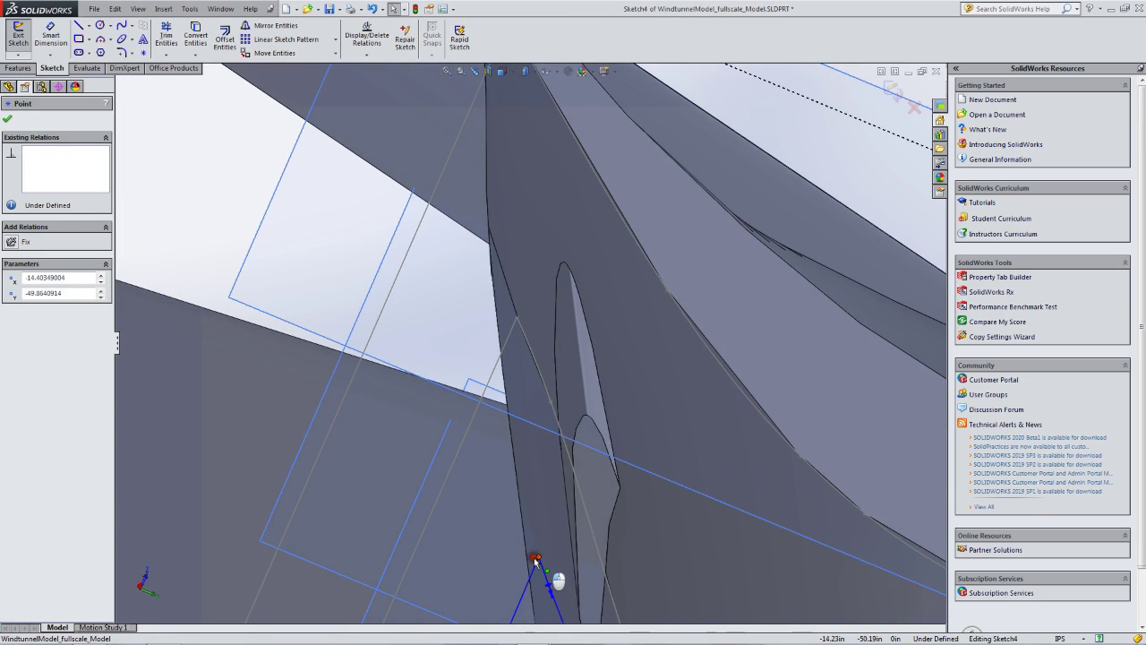
left_click_drag(530, 560, 531, 557)
mouse_move(531, 557)
middle_mouse_down()
mouse_move(551, 560)
mouse_move(558, 529)
middle_mouse_up()
scroll(568, 530, "up", 2)
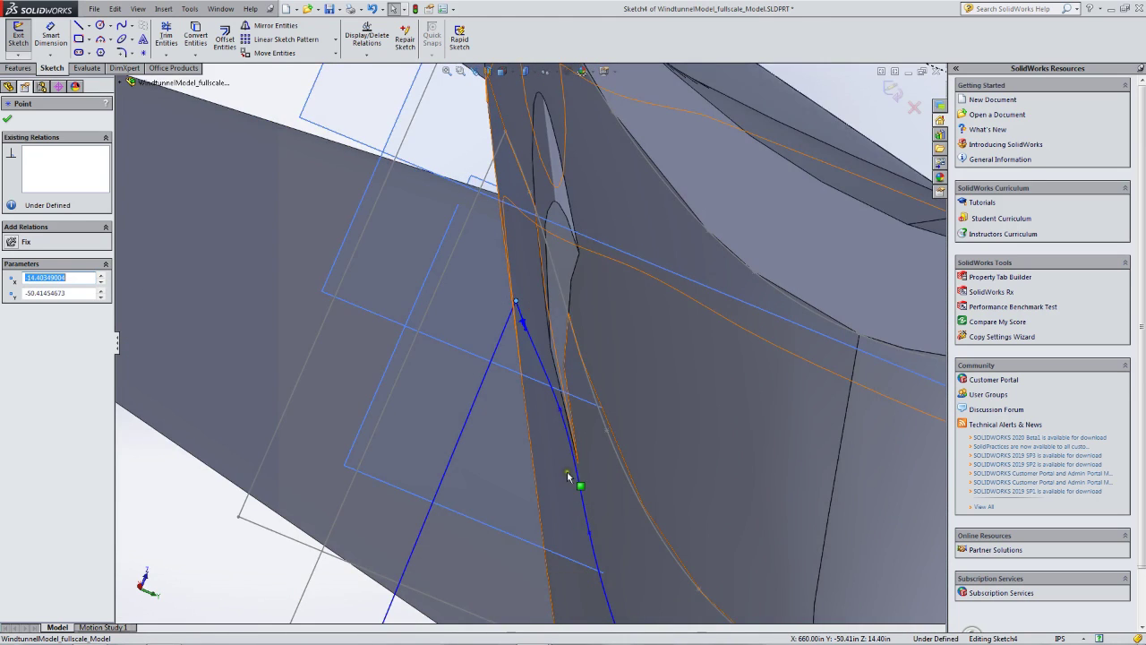
middle_click_drag(573, 476, 571, 421)
left_click_drag(559, 397, 550, 400)
mouse_move(550, 400)
middle_mouse_down()
mouse_move(538, 492)
mouse_move(593, 481)
mouse_move(418, 456)
mouse_move(364, 394)
middle_mouse_up()
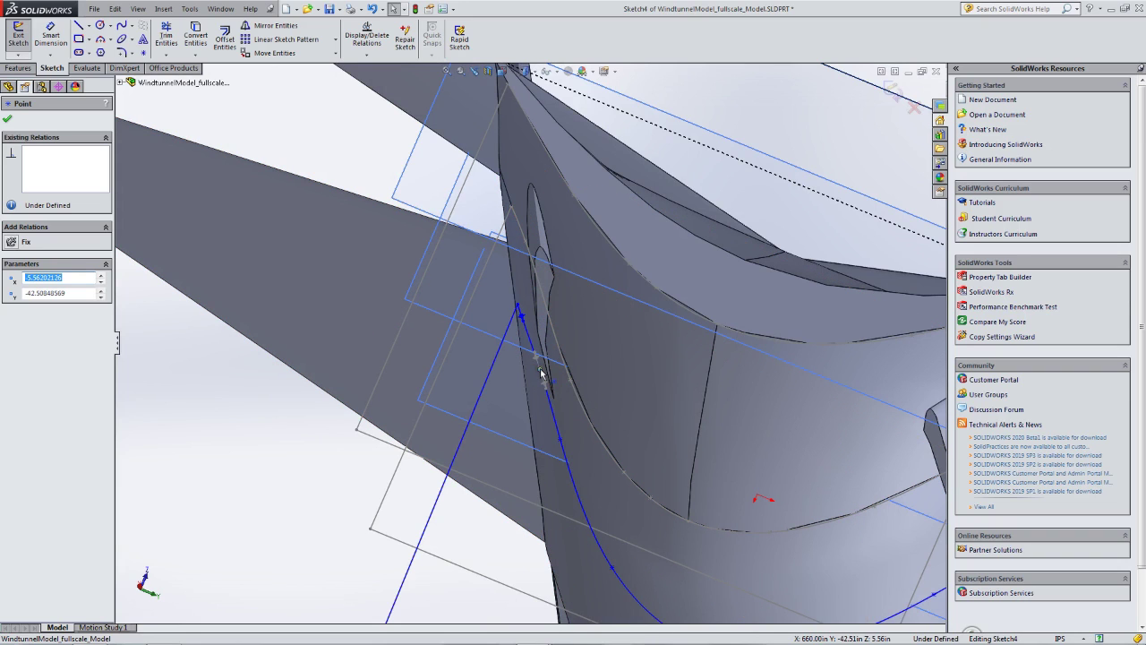
left_click_drag(530, 374, 538, 371)
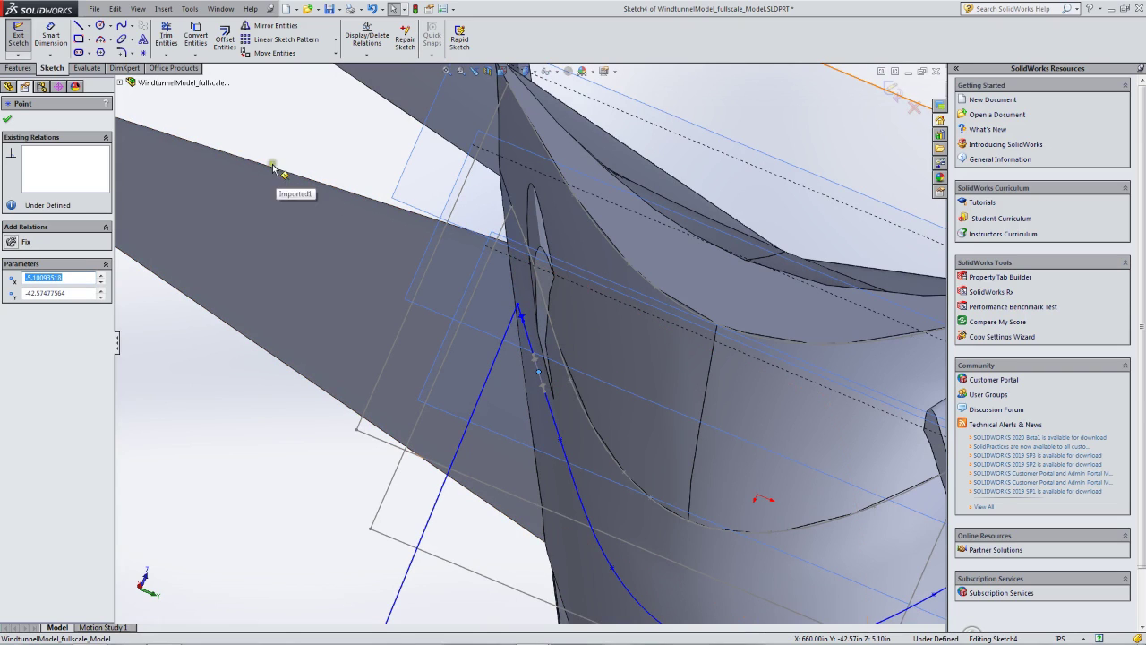
left_click(9, 120)
left_click(17, 36)
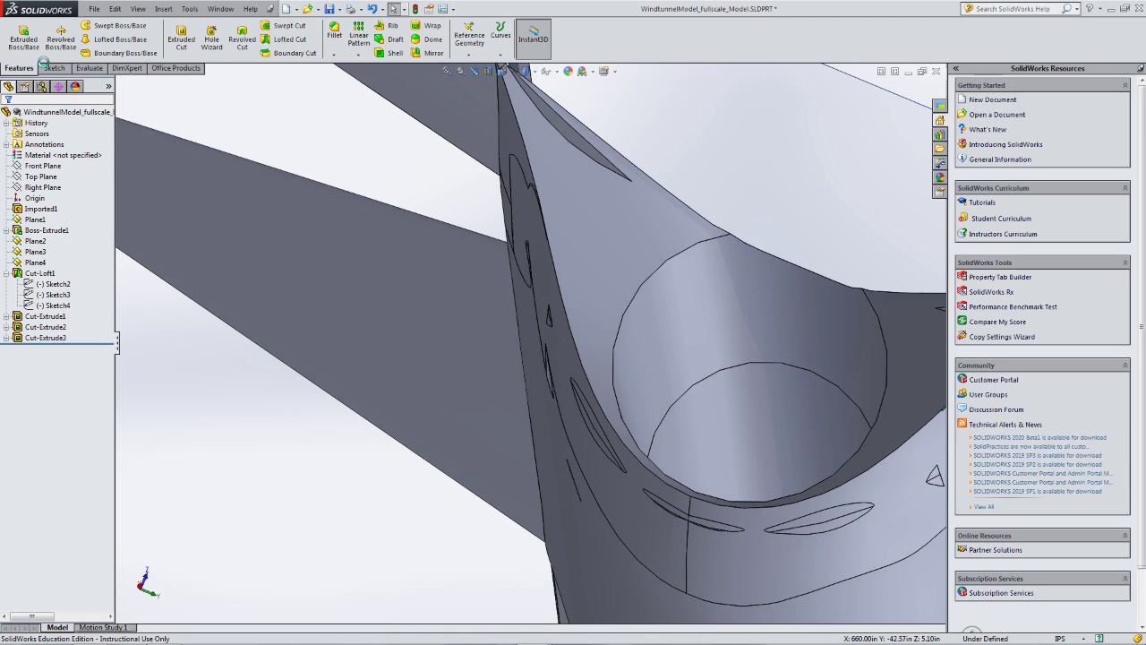
middle_click_drag(376, 371, 587, 330)
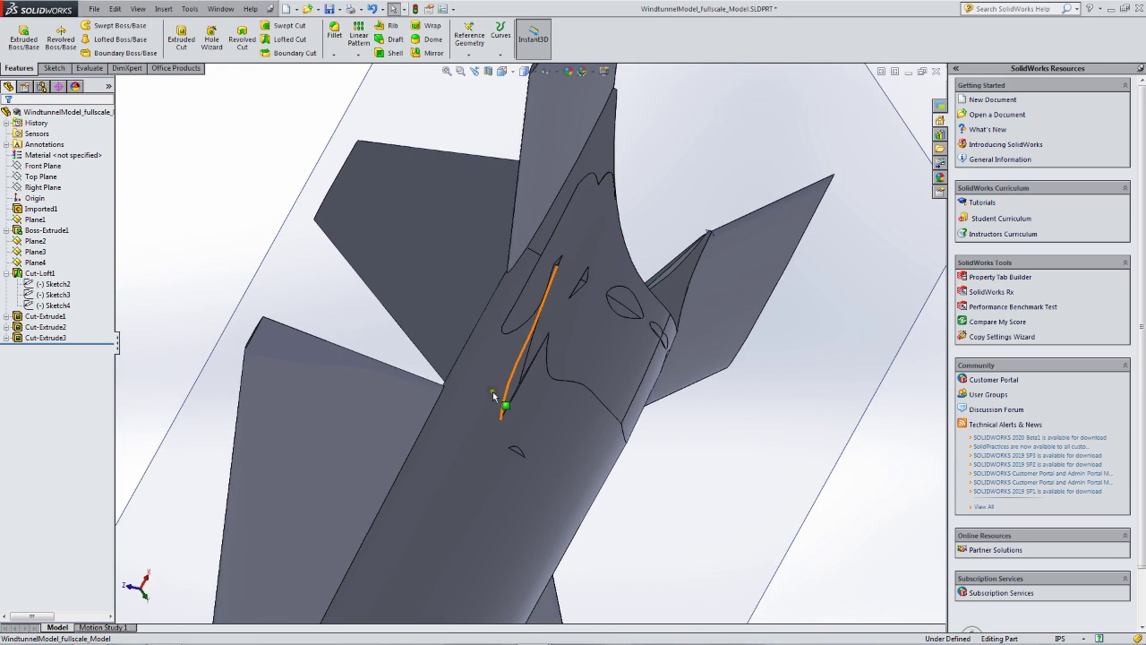
middle_click_drag(583, 295, 453, 317)
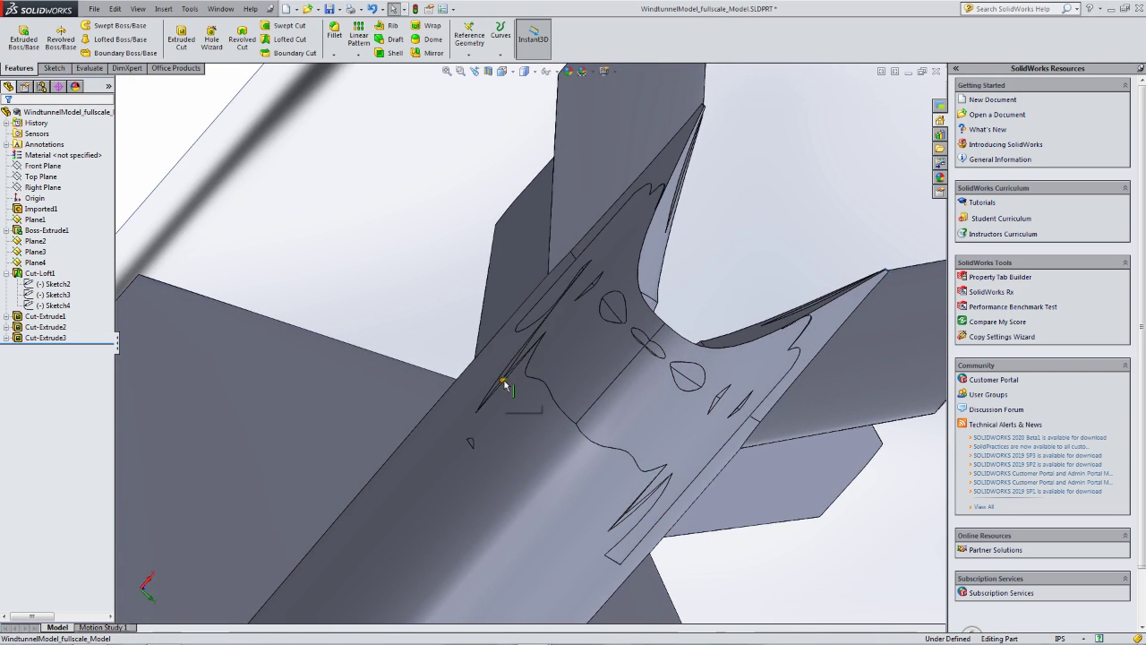
middle_click_drag(517, 378, 461, 397)
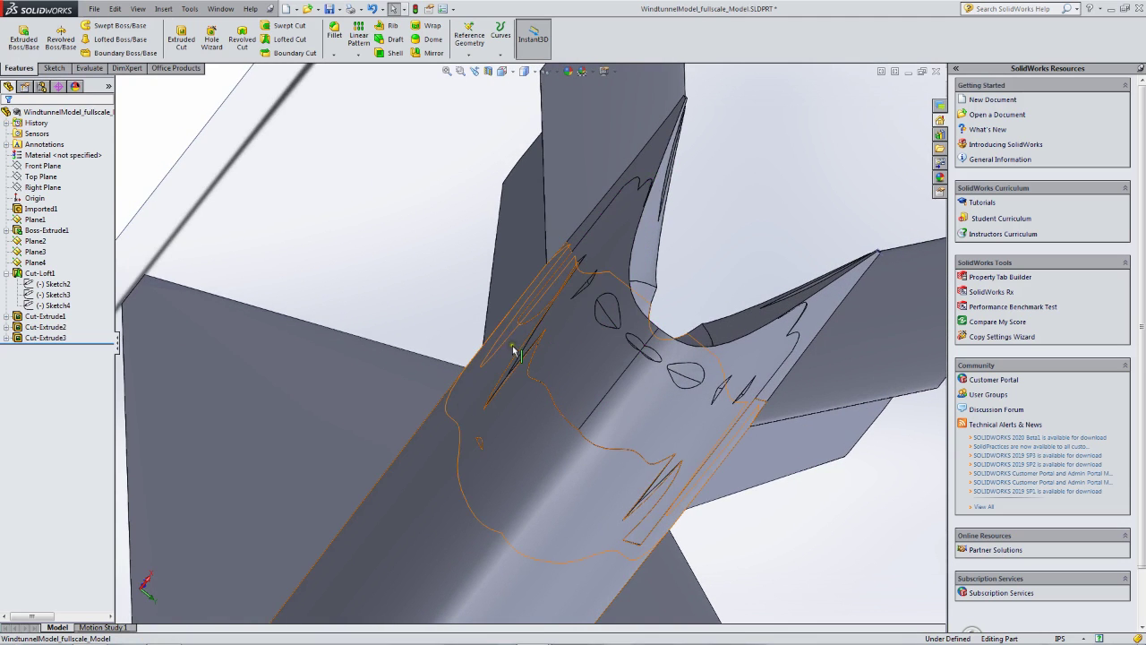
scroll(537, 359, "down", 3)
scroll(537, 362, "down", 2)
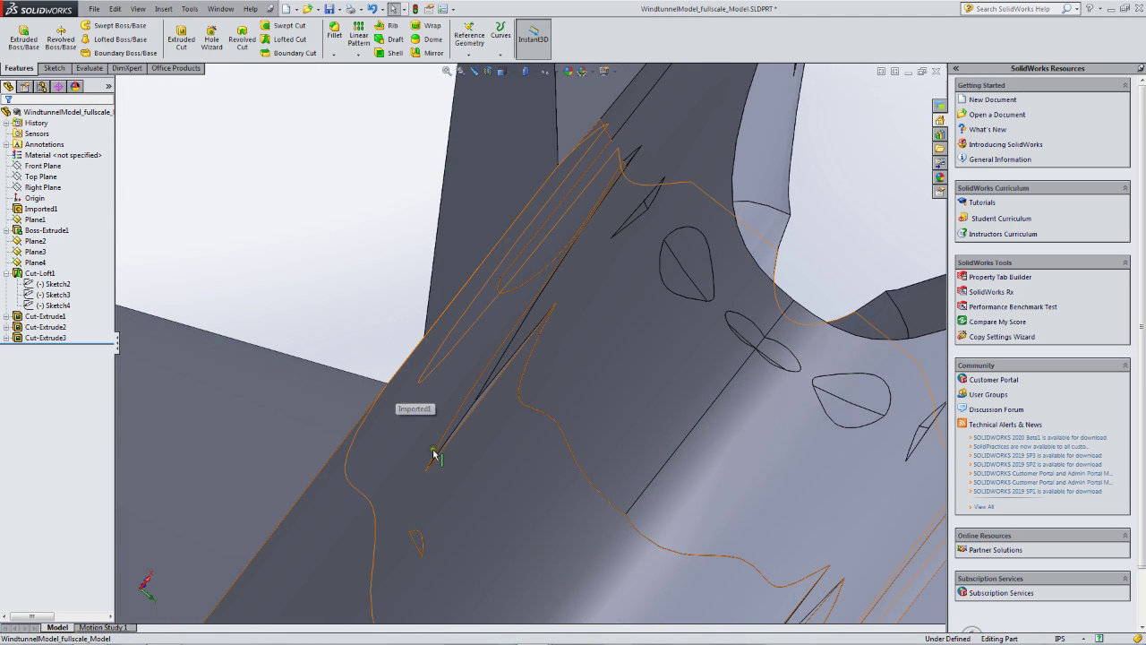
middle_click_drag(472, 457, 486, 355)
scroll(543, 371, "down", 2)
scroll(537, 374, "down", 3)
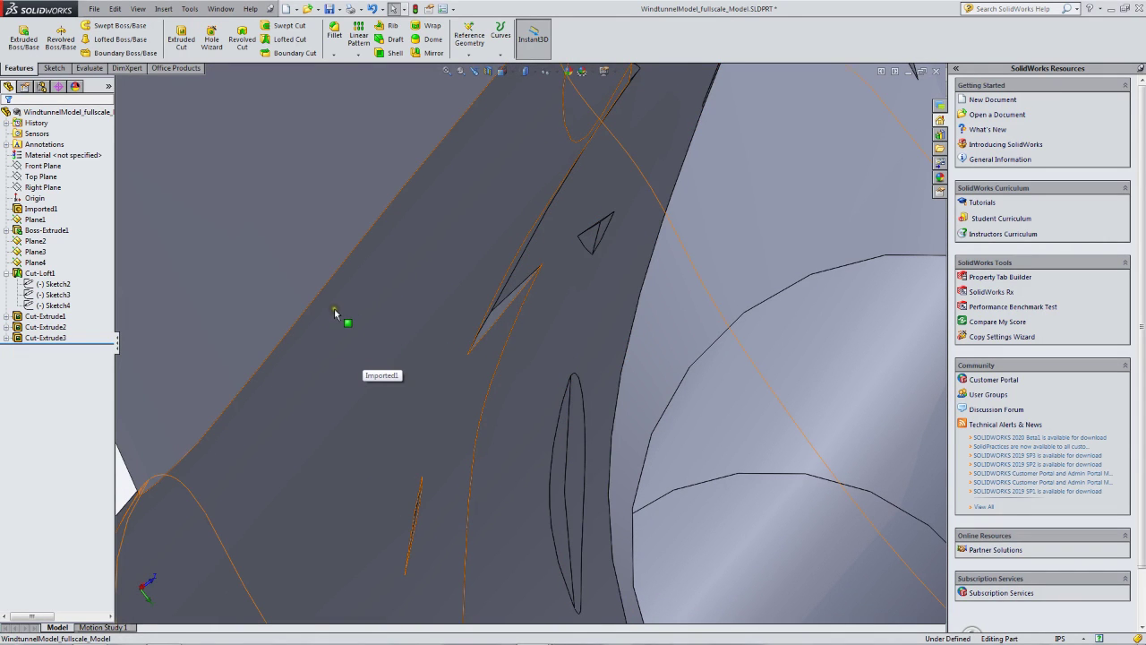
scroll(327, 311, "down", 2)
middle_click_drag(378, 317, 613, 423)
scroll(401, 314, "up", 5)
scroll(613, 424, "up", 3)
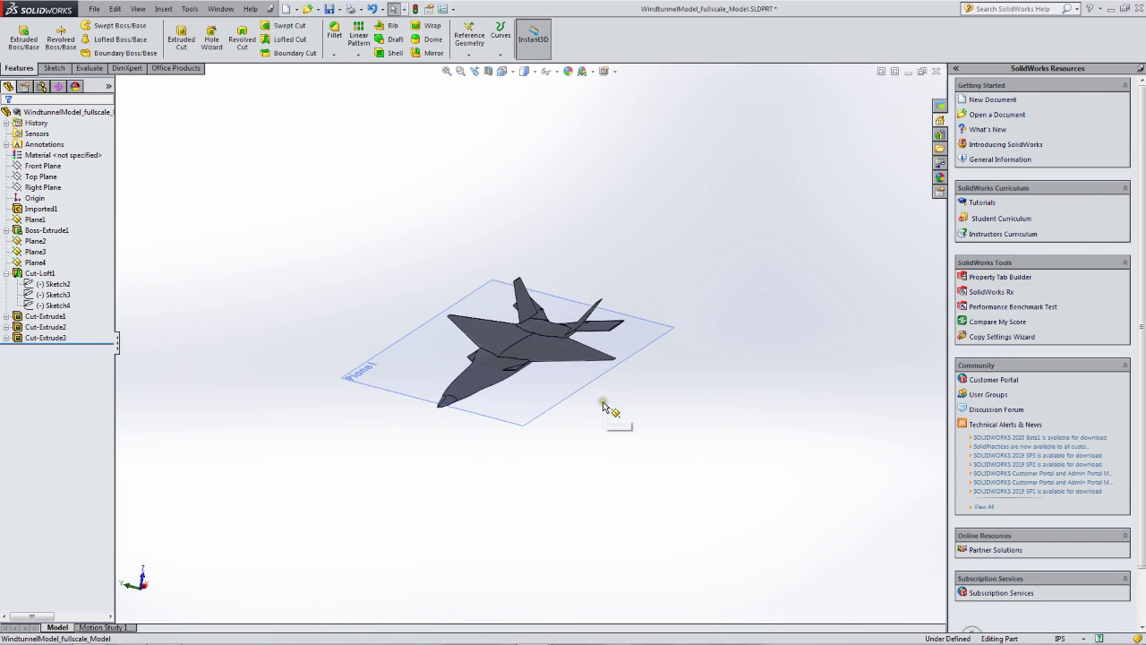
- Show the whole aircraft in the Front view and select Plane1
scroll(598, 389, "down", 3)
scroll(593, 302, "up", 2)
middle_click_drag(594, 302, 561, 481)
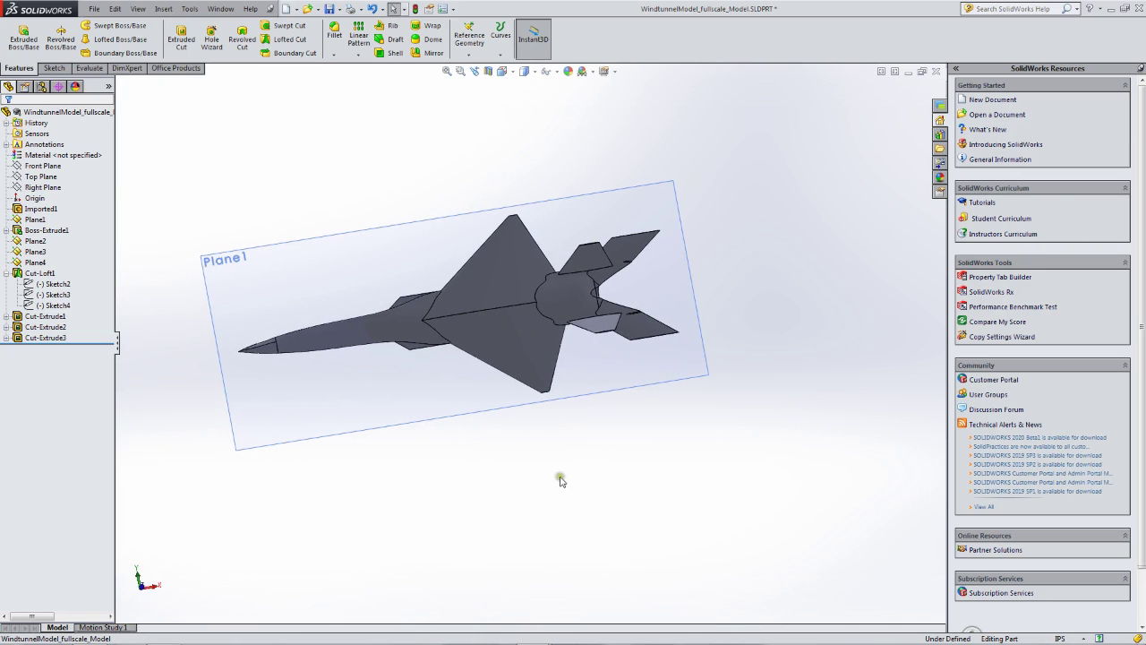
left_click(537, 74)
left_click(501, 71)
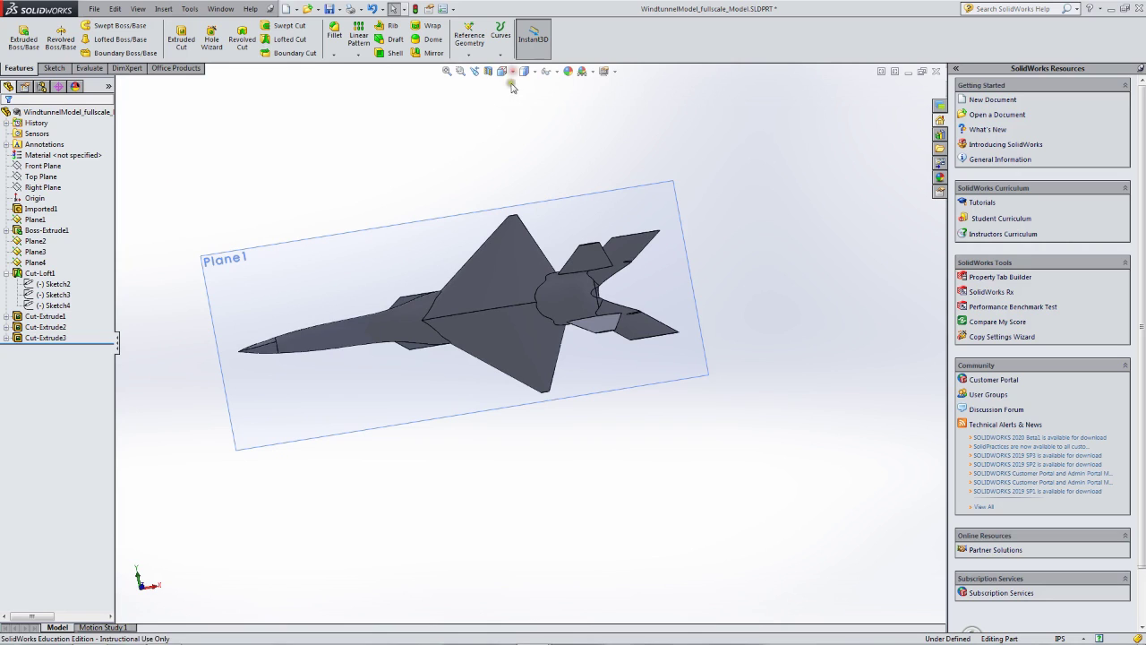
left_click(503, 71)
left_click(517, 116)
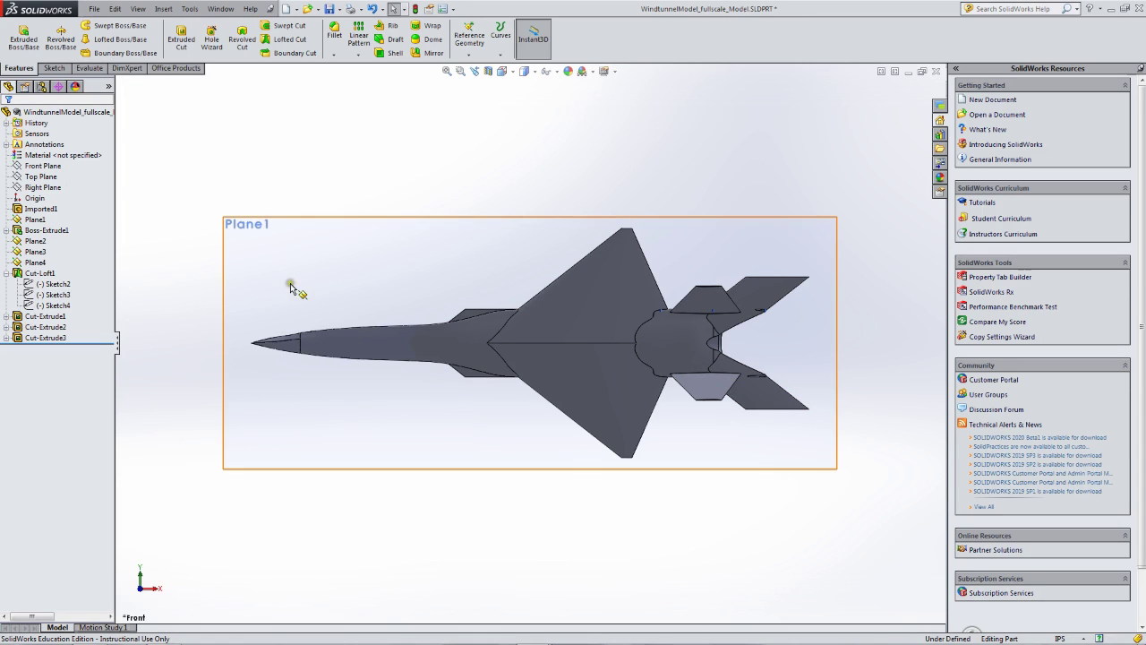
left_click(312, 249)
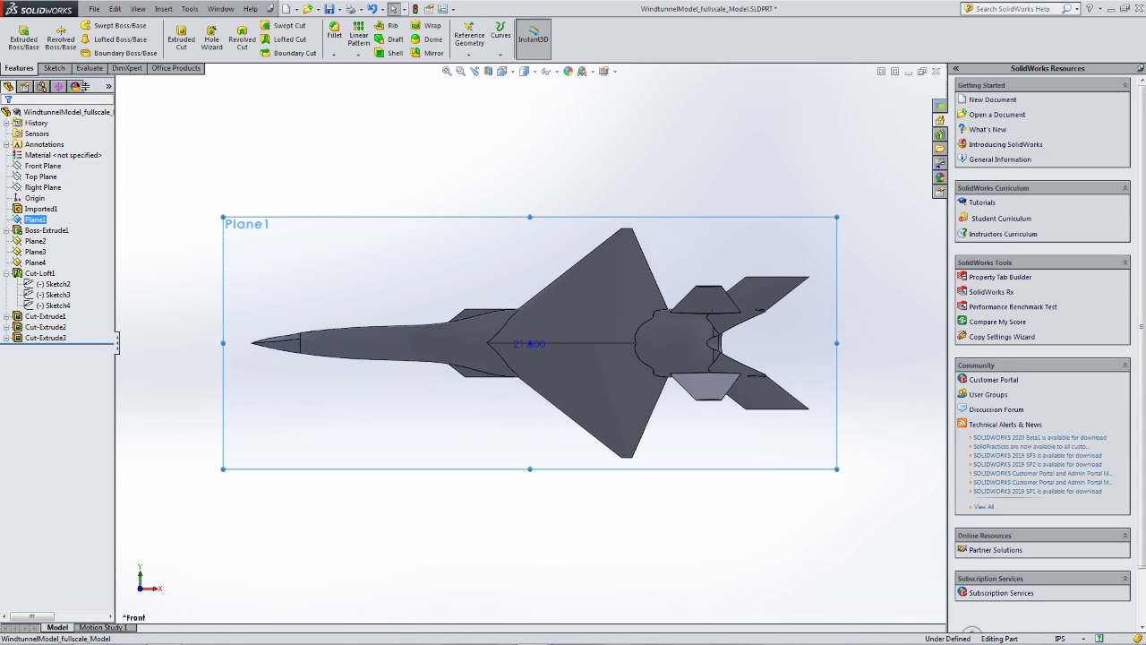
- In a new sketch on Plane1, draw a closed six-line outline around the tail fins
left_click(54, 69)
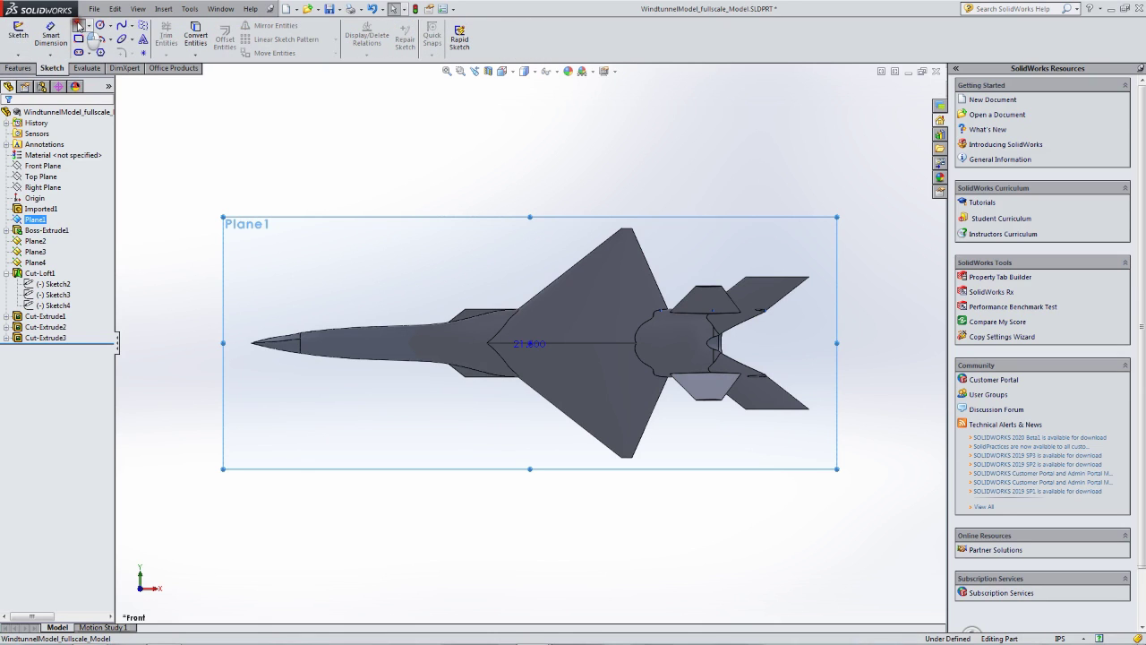
left_click(78, 26)
left_click(777, 260)
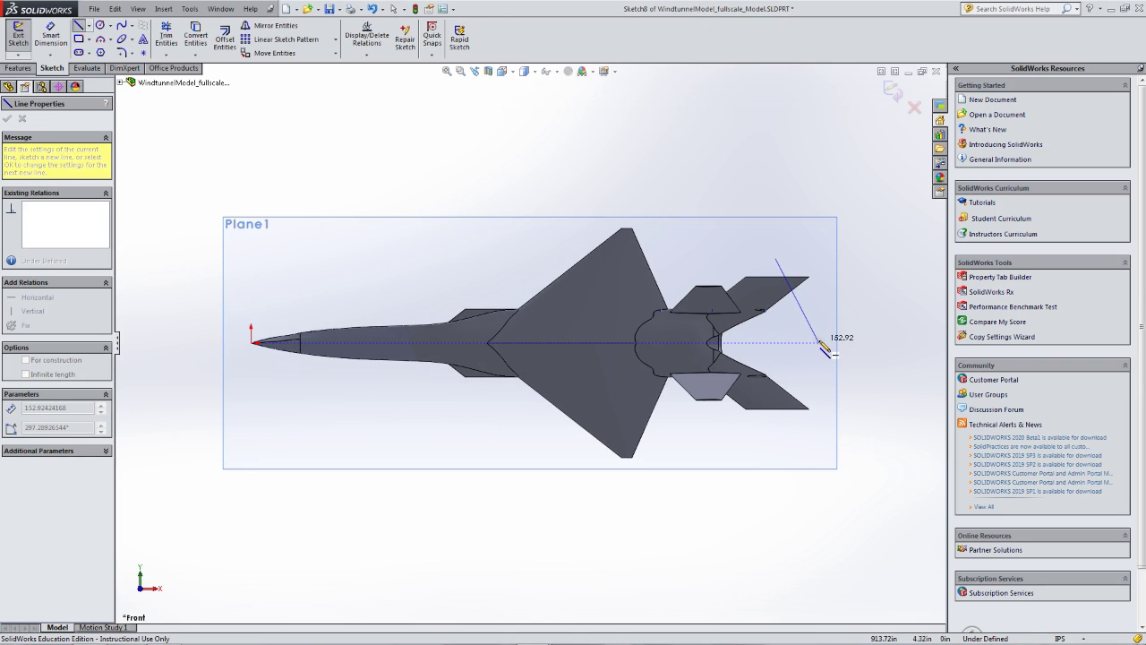
left_click(818, 342)
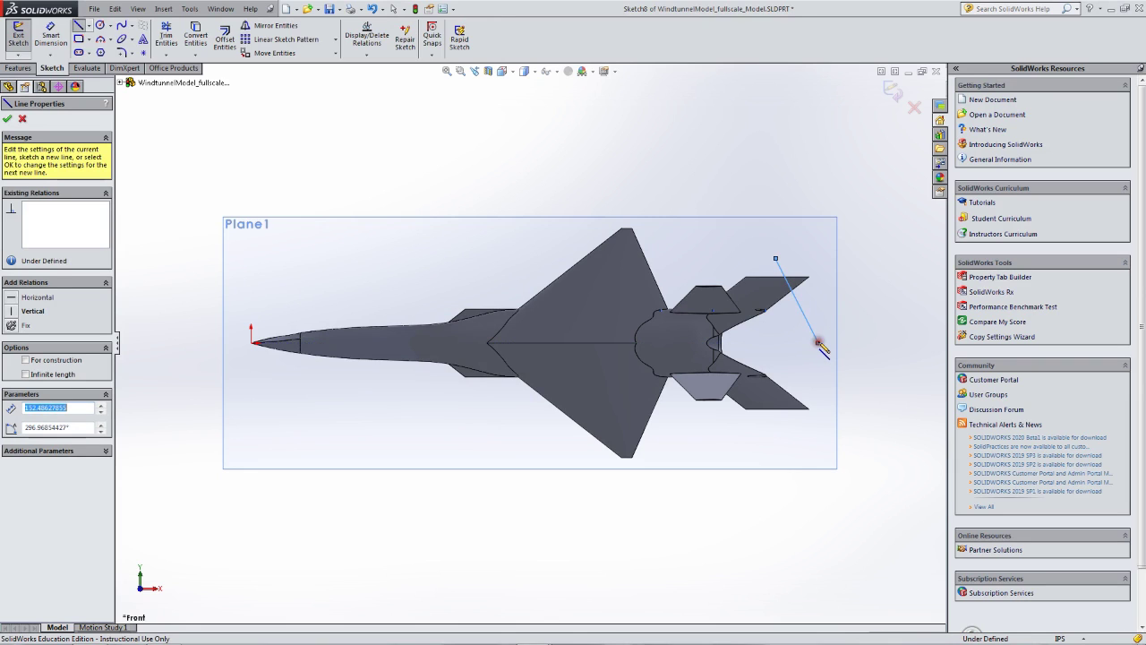
left_click(775, 433)
left_click(852, 435)
left_click(854, 260)
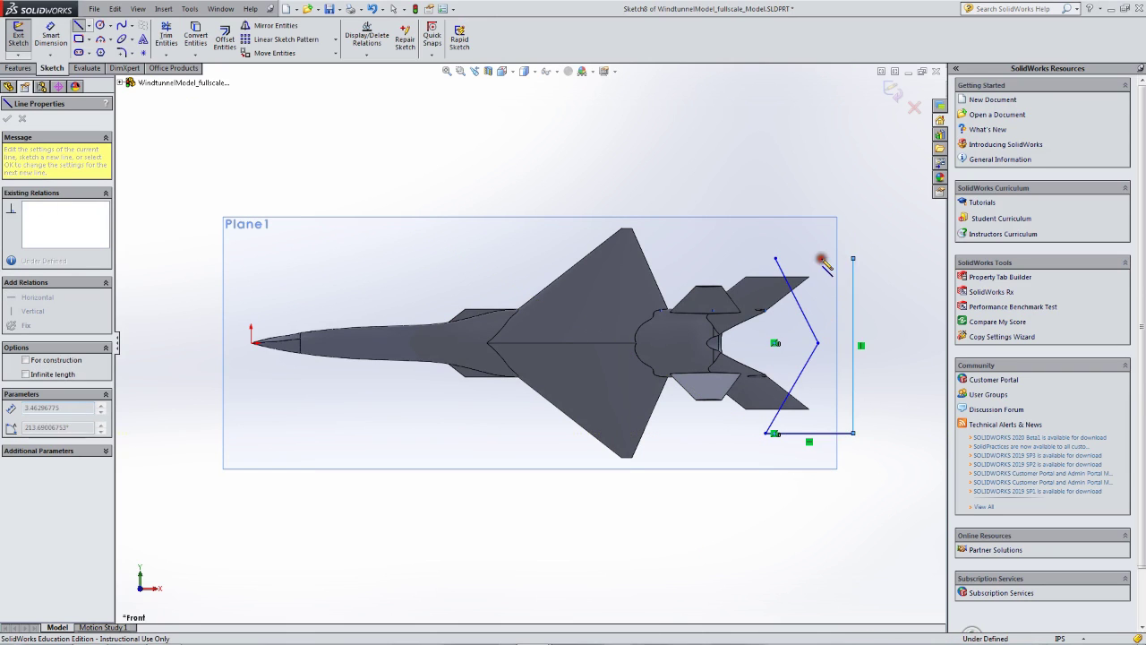
left_click(775, 259)
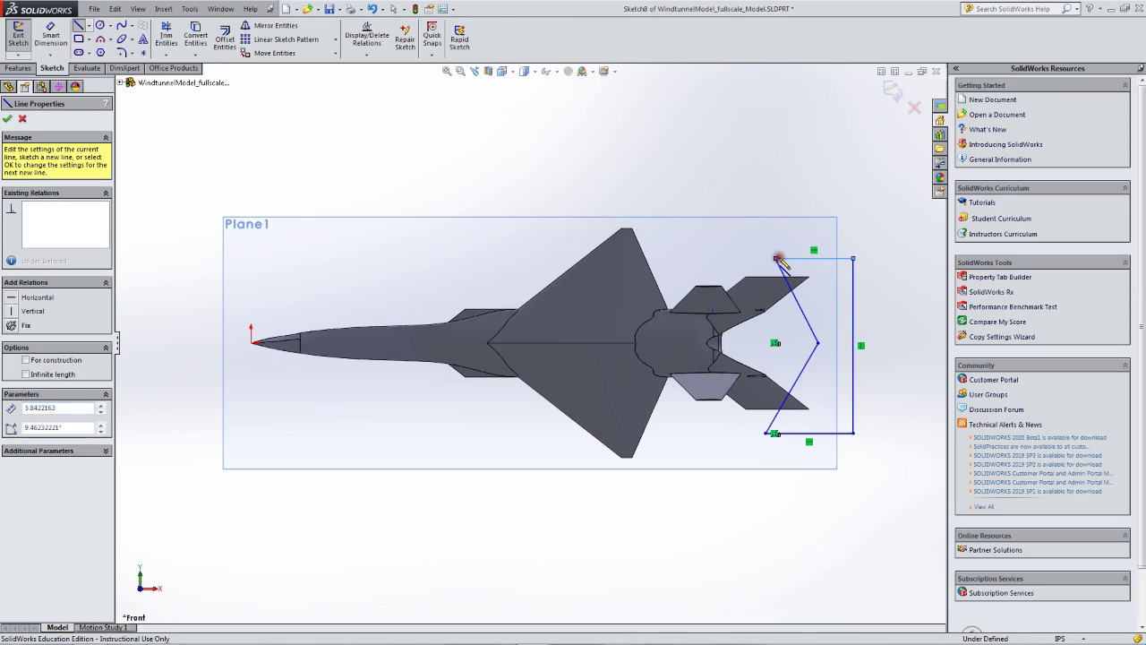
left_click(817, 343)
key("Escape")
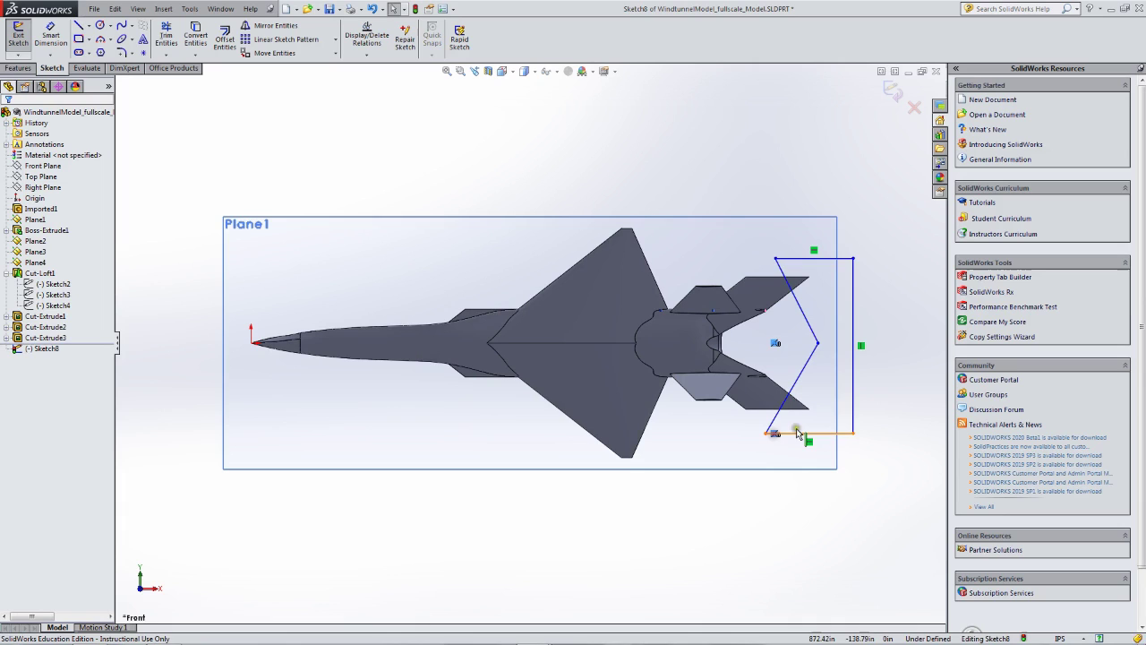
- Set the tail outline's bottom-left corner to X 843.606
left_click(776, 259)
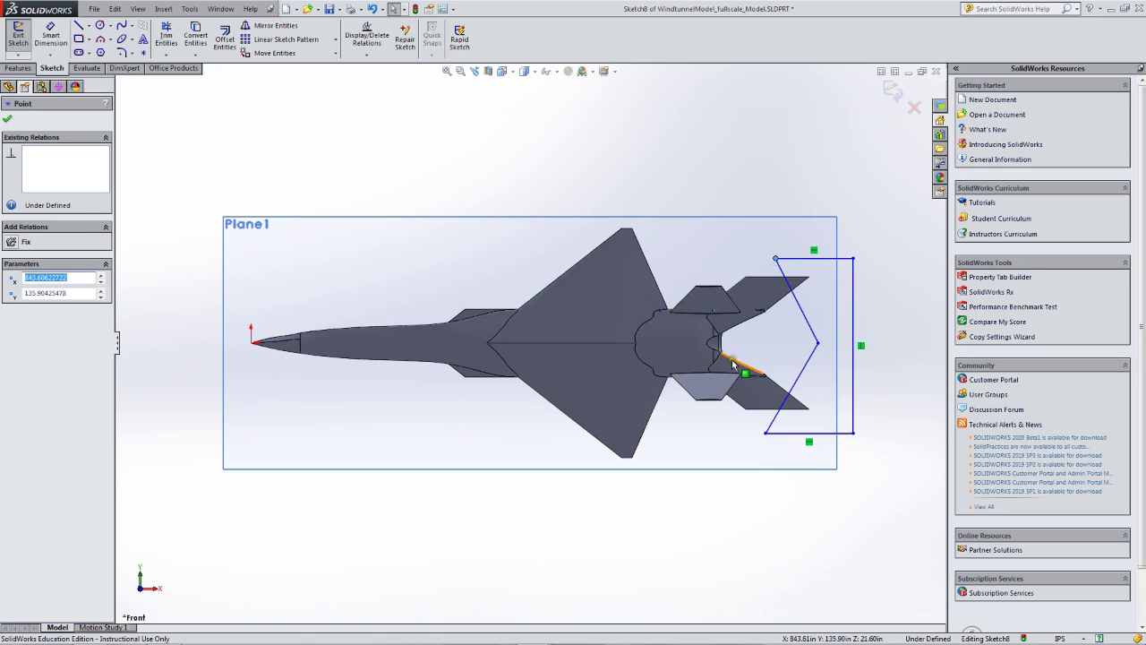
left_click(766, 434)
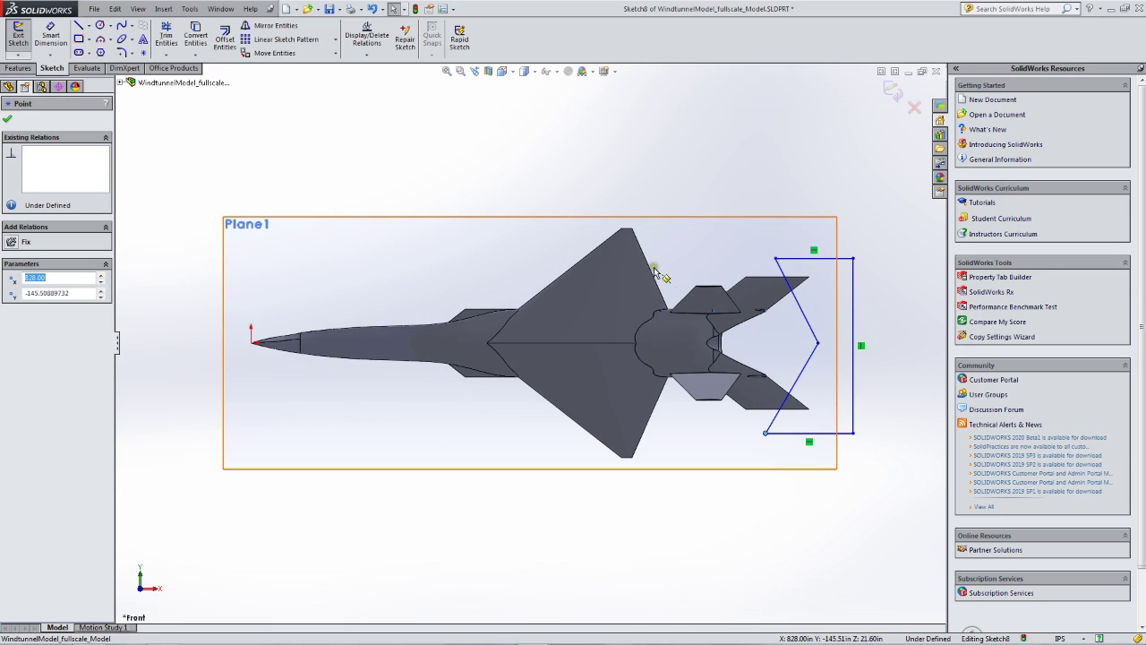
left_click(775, 260)
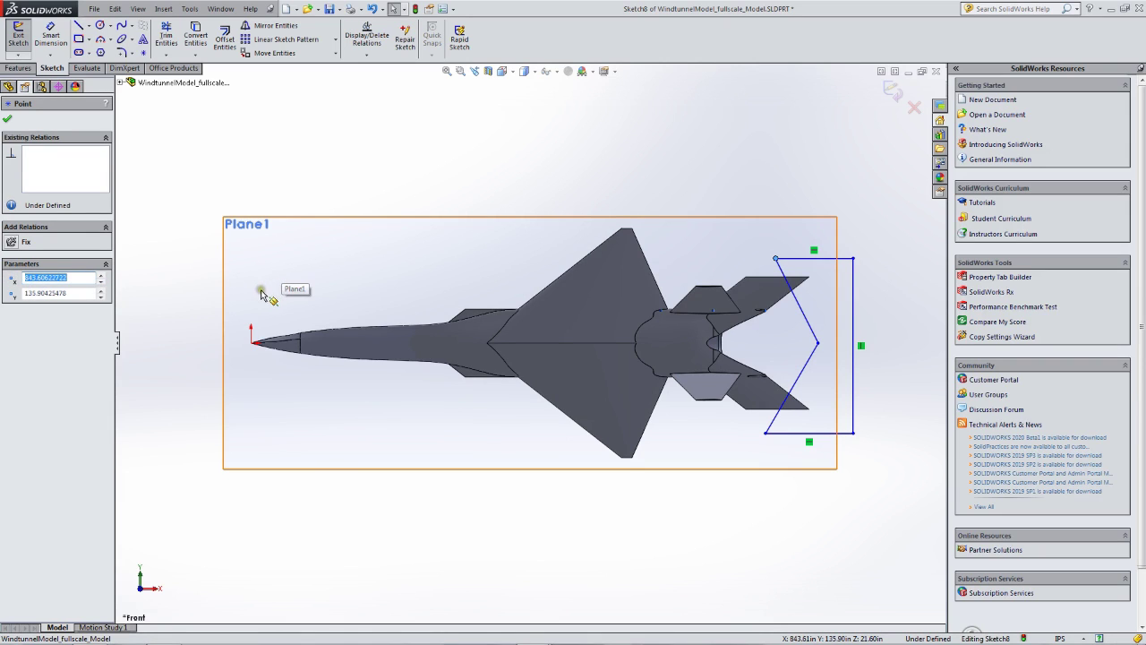
left_click(765, 434)
double_click(54, 277)
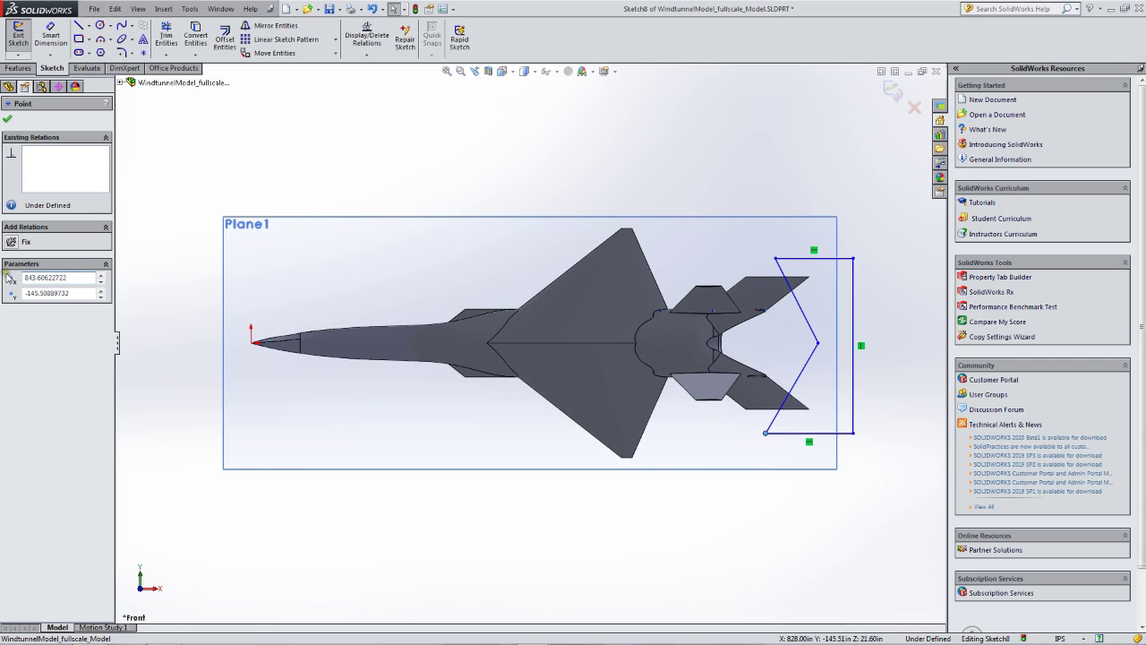
type("843.60622722")
left_click(130, 296)
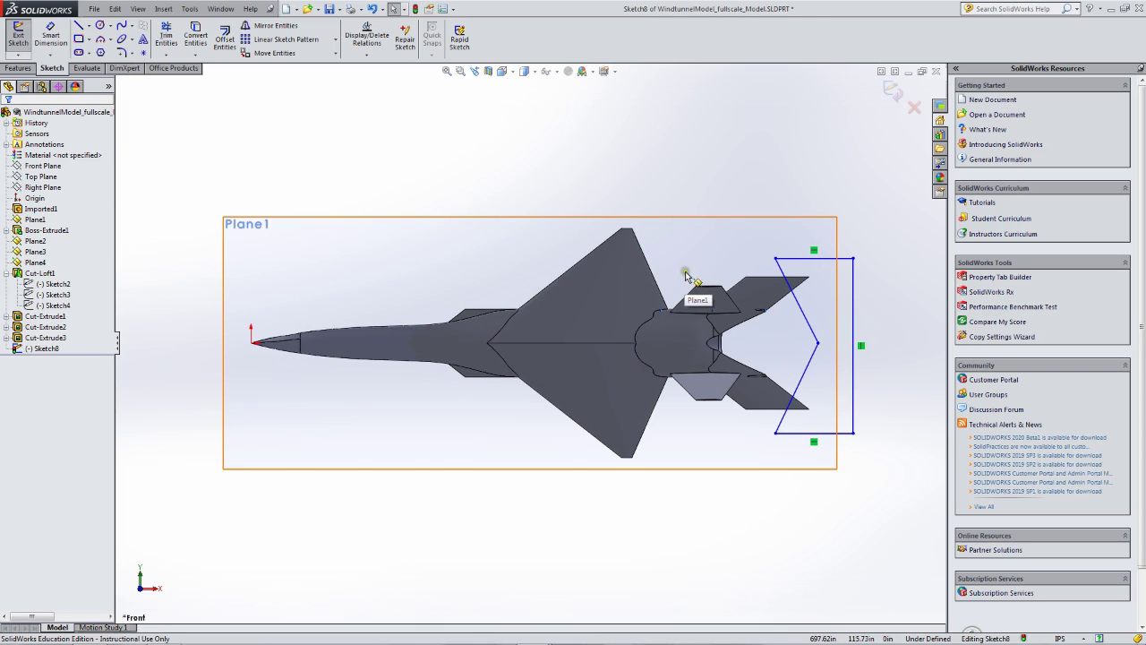
- Give the left corners mirrored Y coordinates of +135.904 and -135.904
left_click(775, 259)
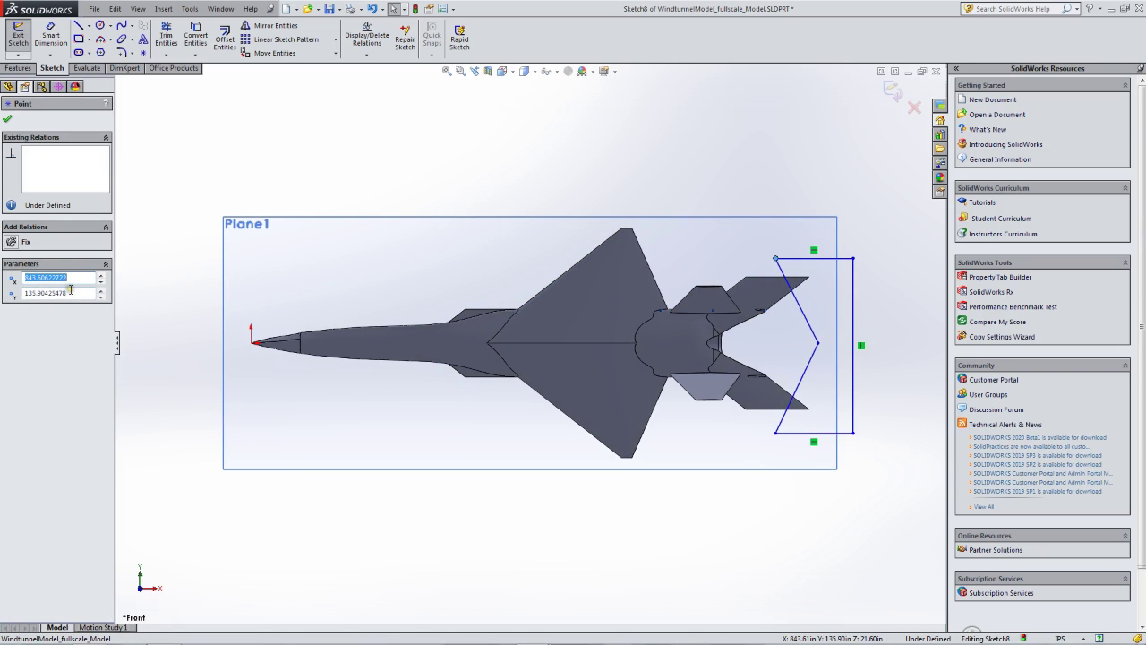
left_click_drag(71, 293, 25, 292)
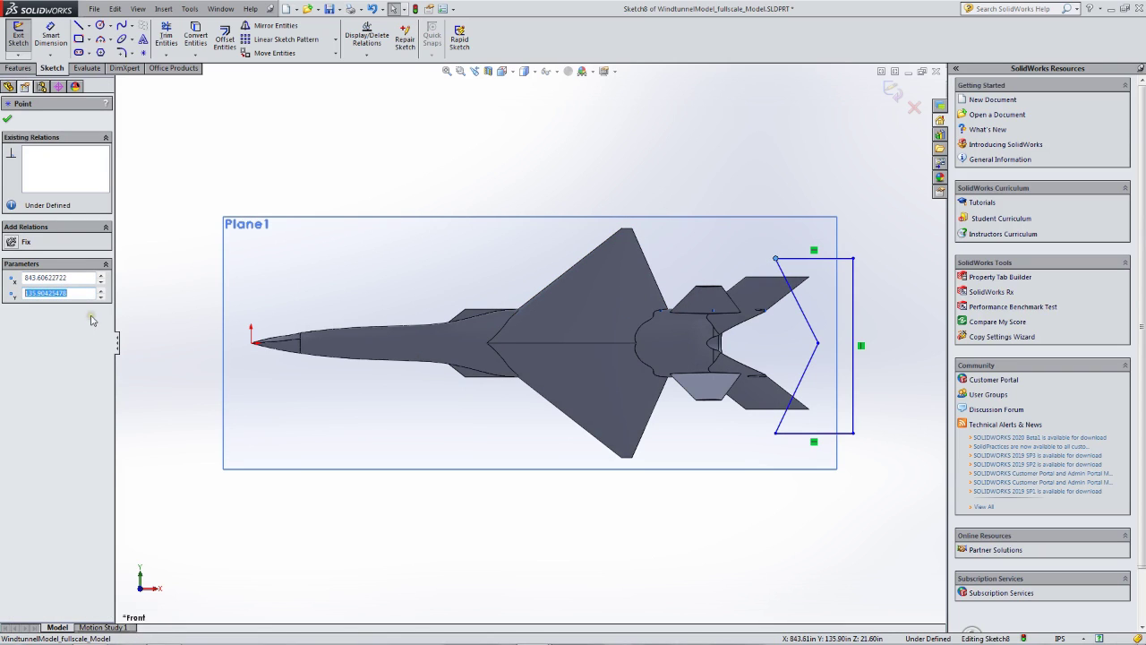
key("Escape")
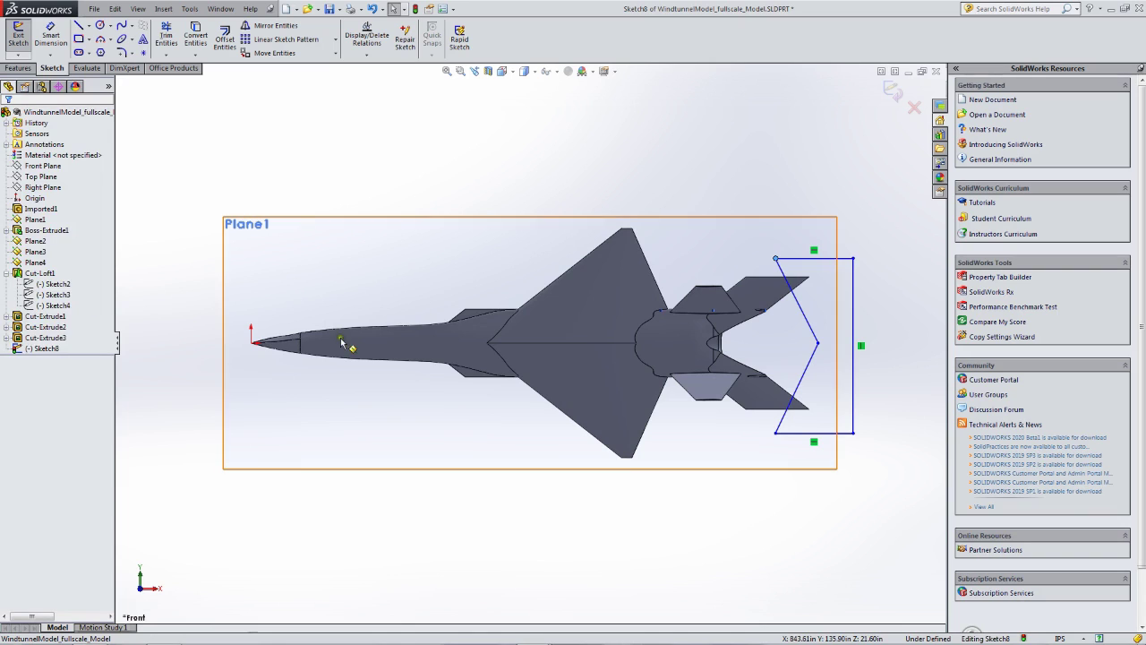
left_click(776, 433)
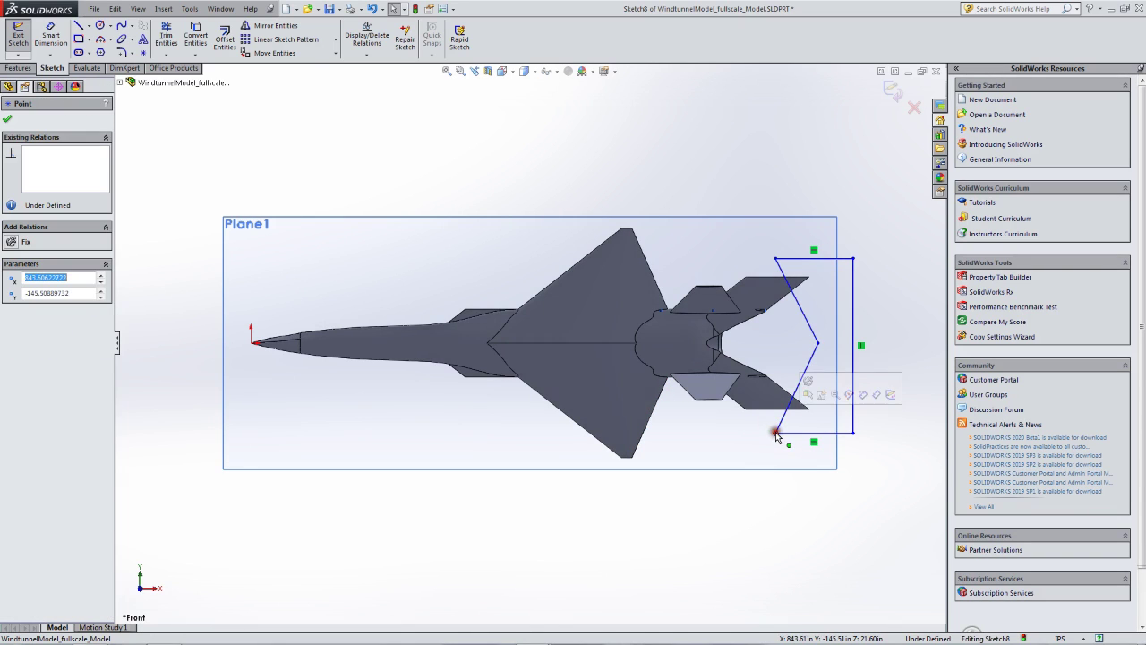
left_click_drag(79, 294, 11, 298)
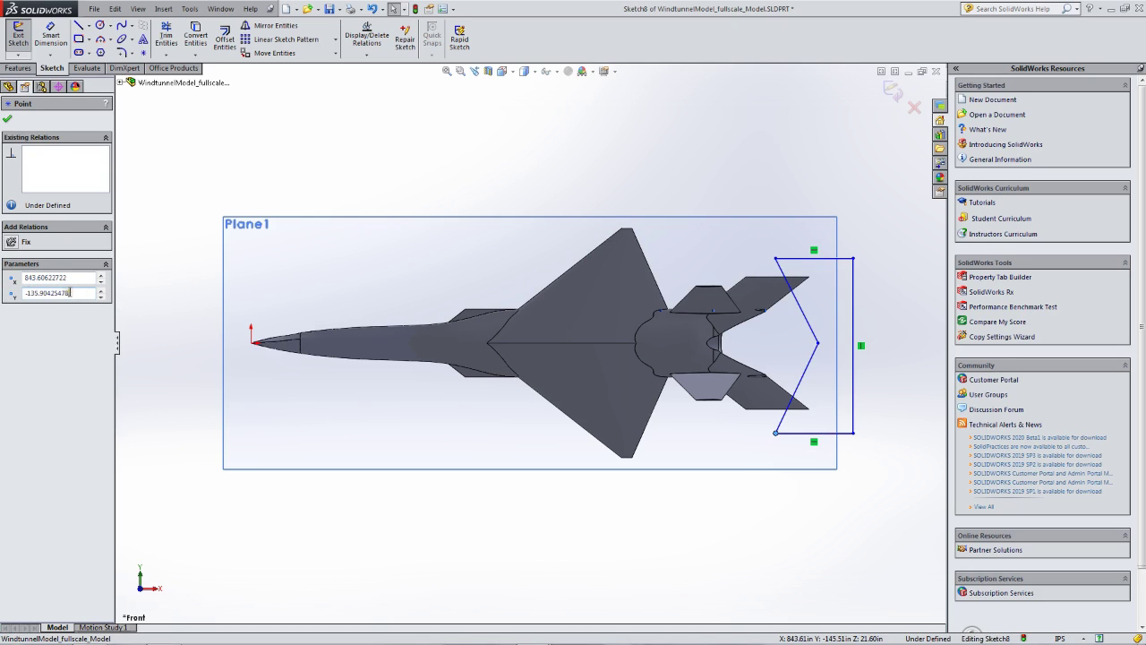
key("Return")
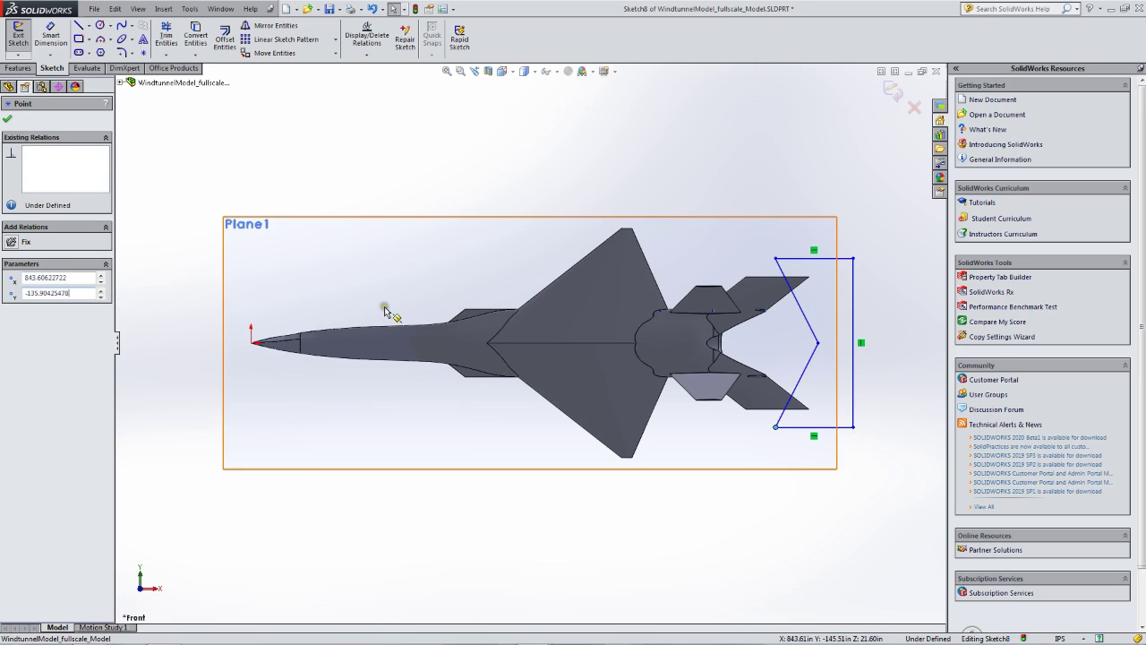
- Snap the chevron's middle point to the centreline, check the slanted line lengths, and exit the sketch
left_click_drag(861, 339, 818, 342)
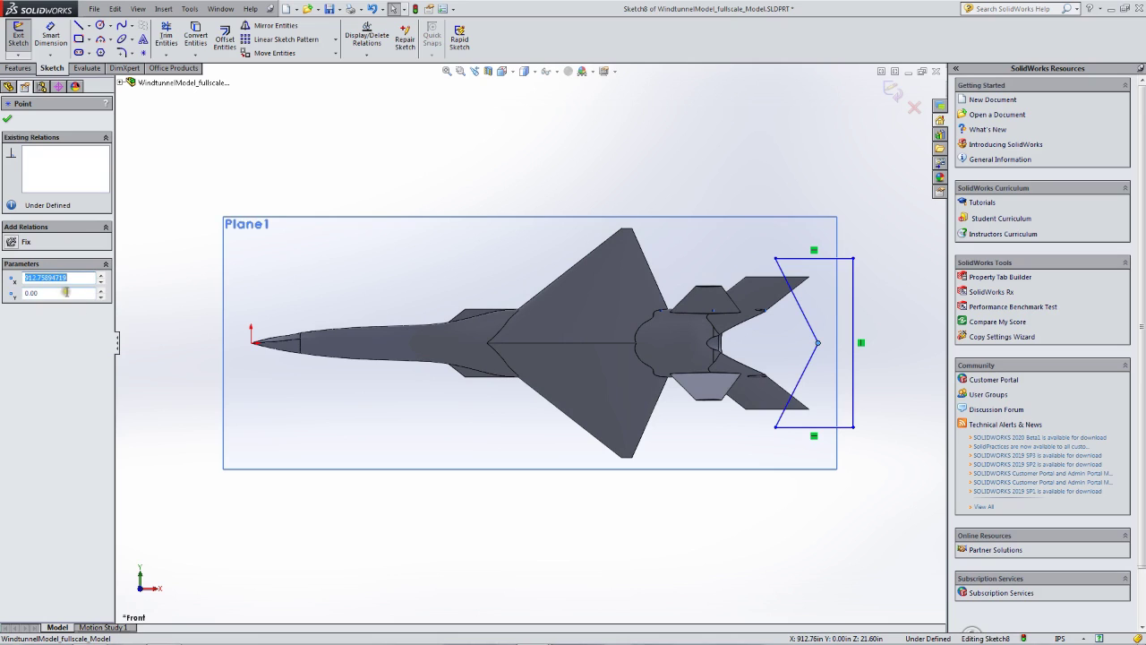
left_click(797, 304)
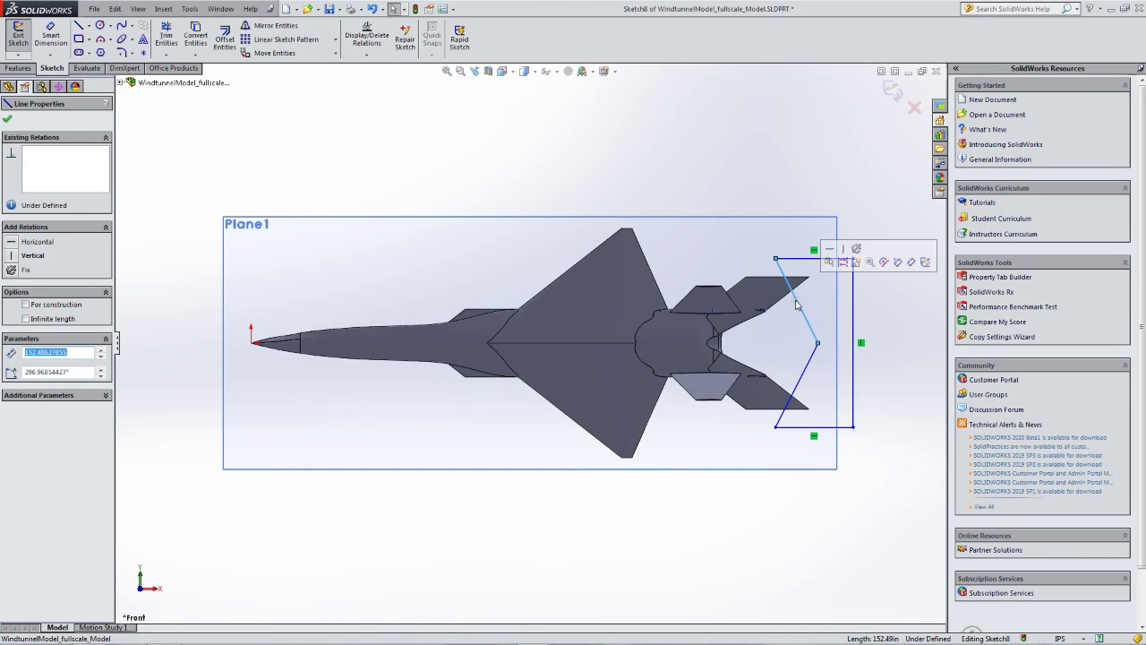
left_click(819, 383)
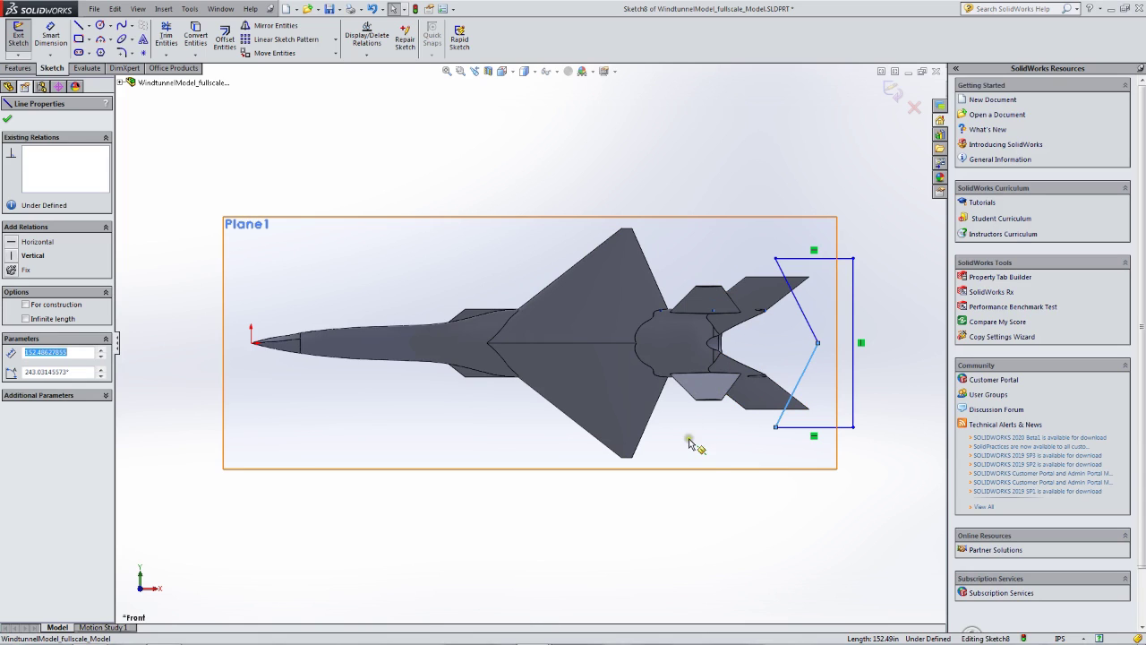
left_click(18, 36)
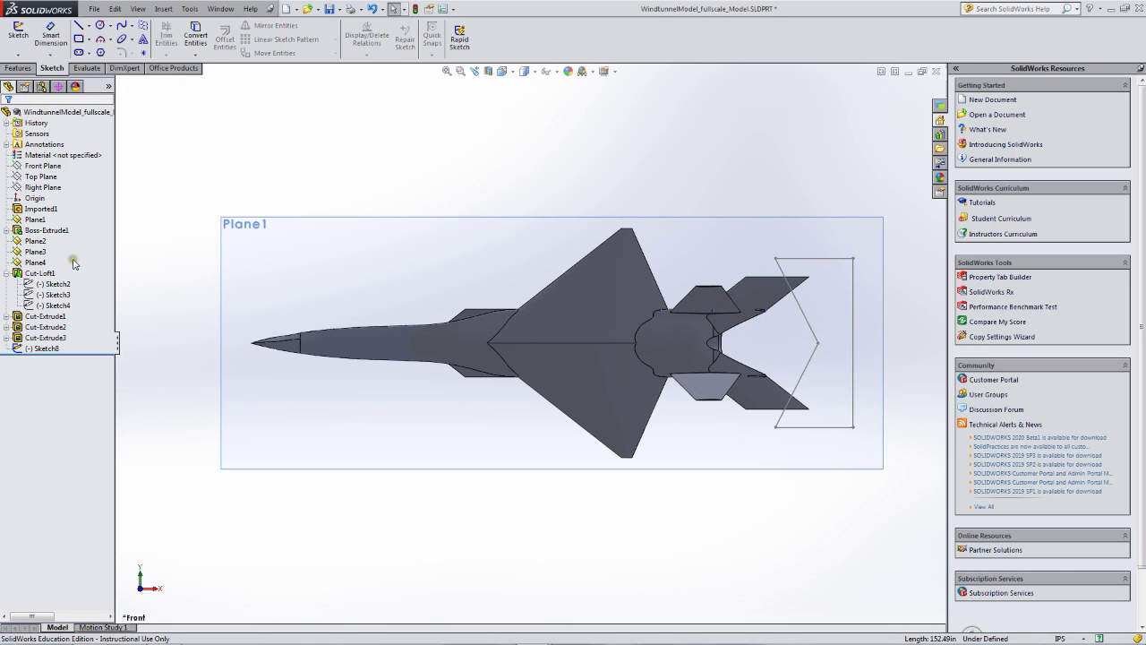
- Extrude-cut Sketch8 Mid Plane, 300 in deep, to trim the jet's tail
left_click(40, 328)
left_click(36, 349)
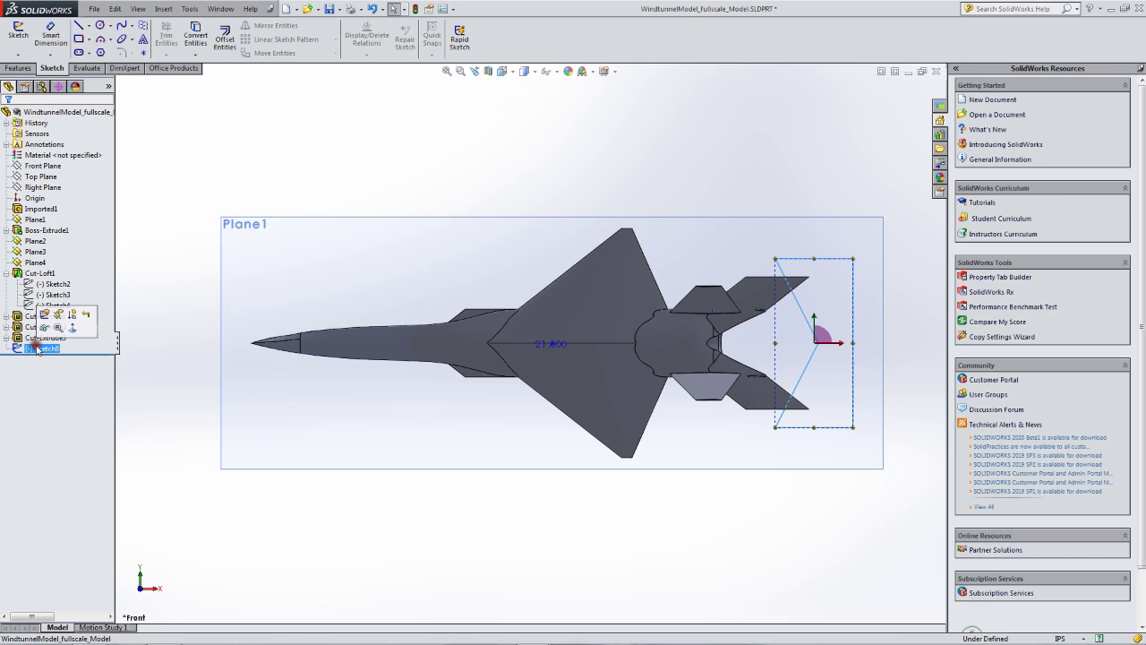
left_click(15, 68)
left_click(181, 37)
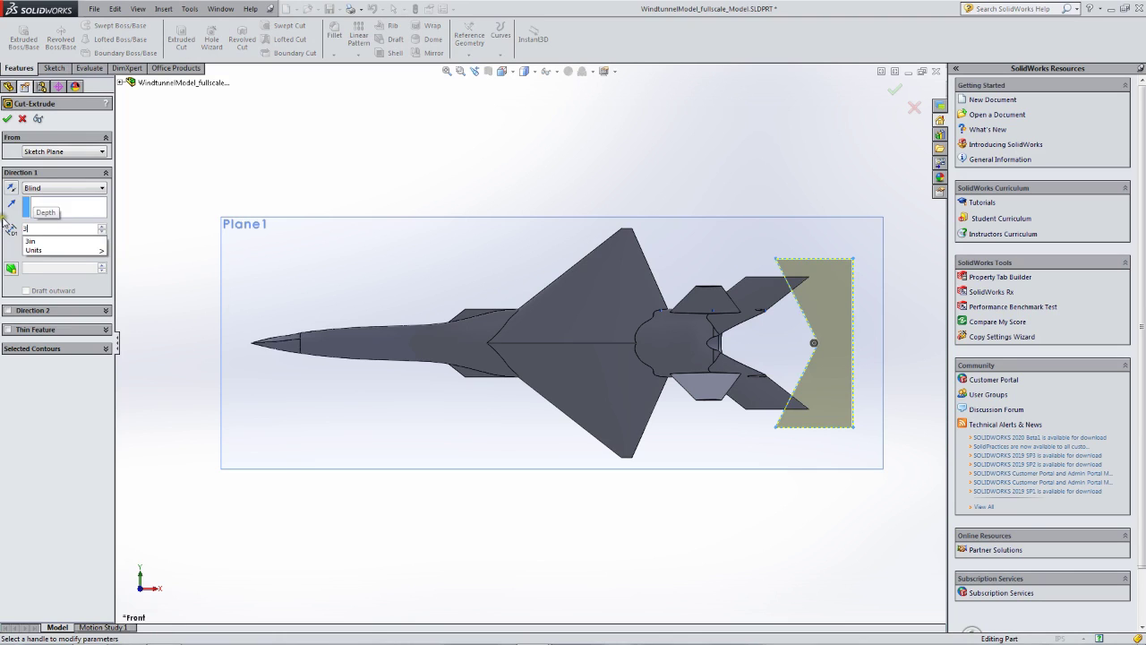
type("300.00m")
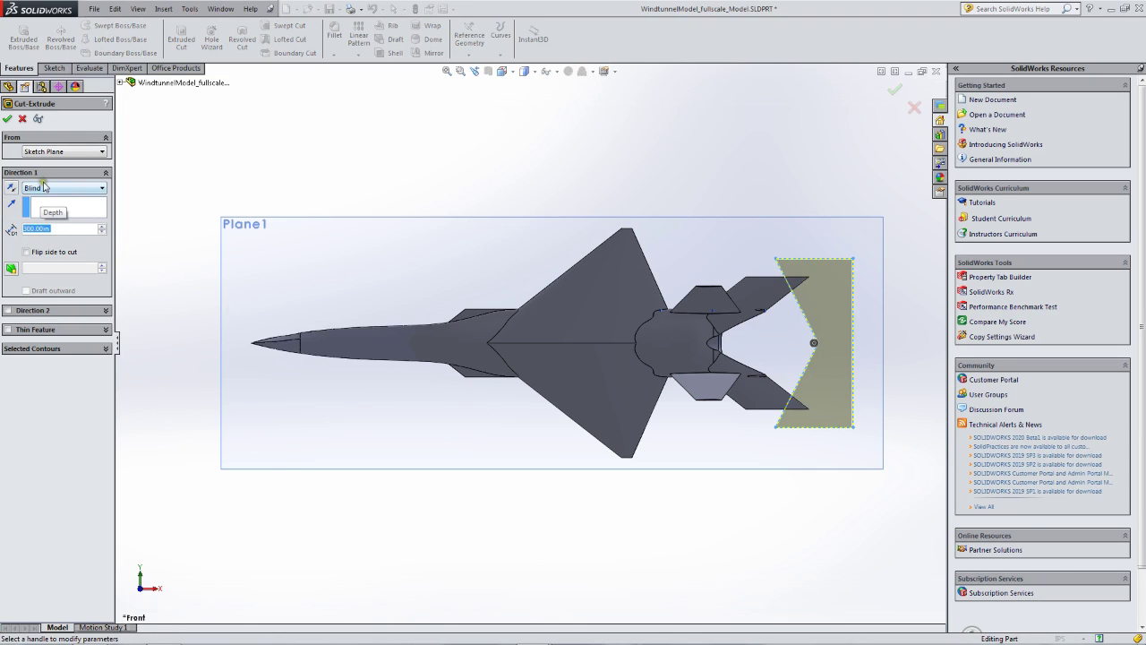
left_click(44, 188)
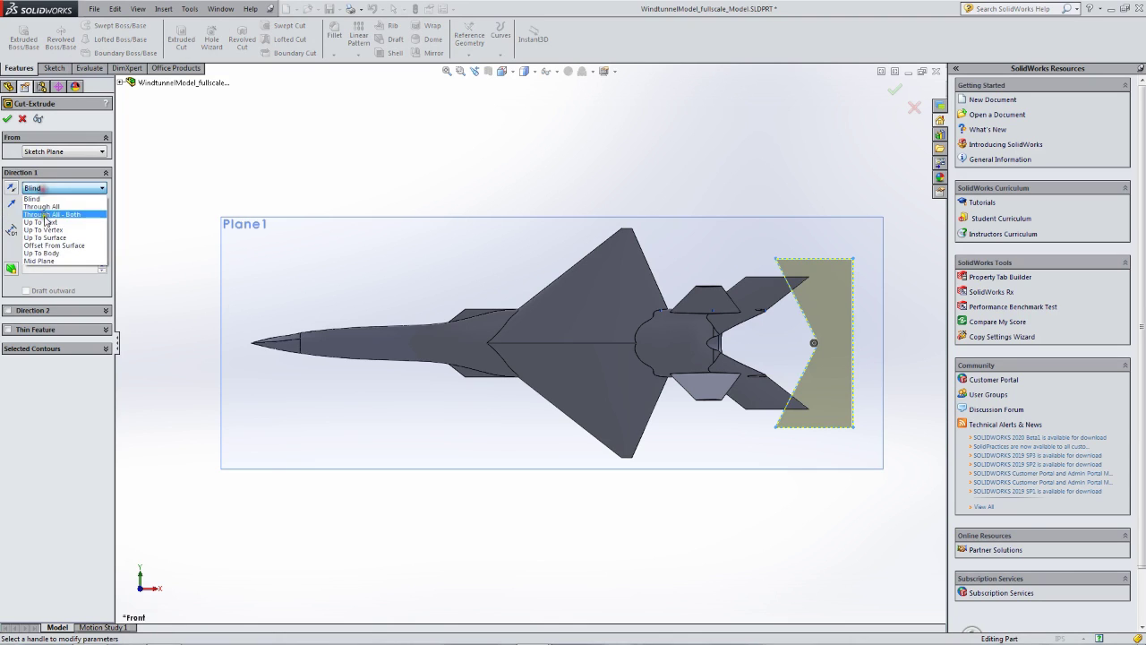
left_click(40, 260)
middle_click_drag(300, 158, 386, 176)
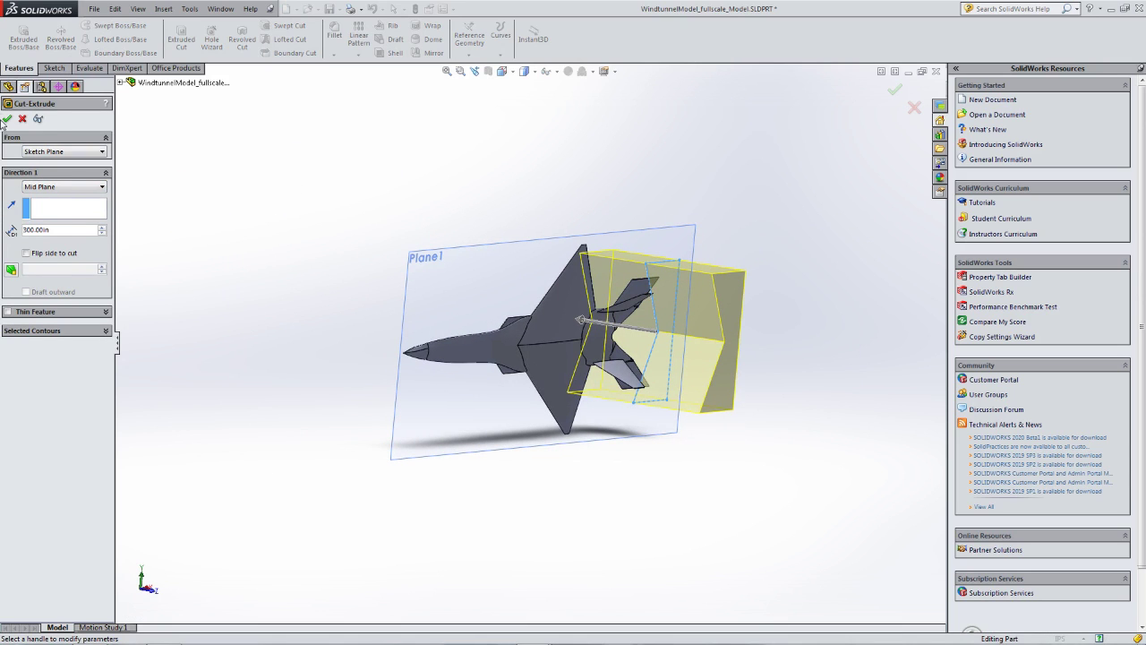
left_click(7, 119)
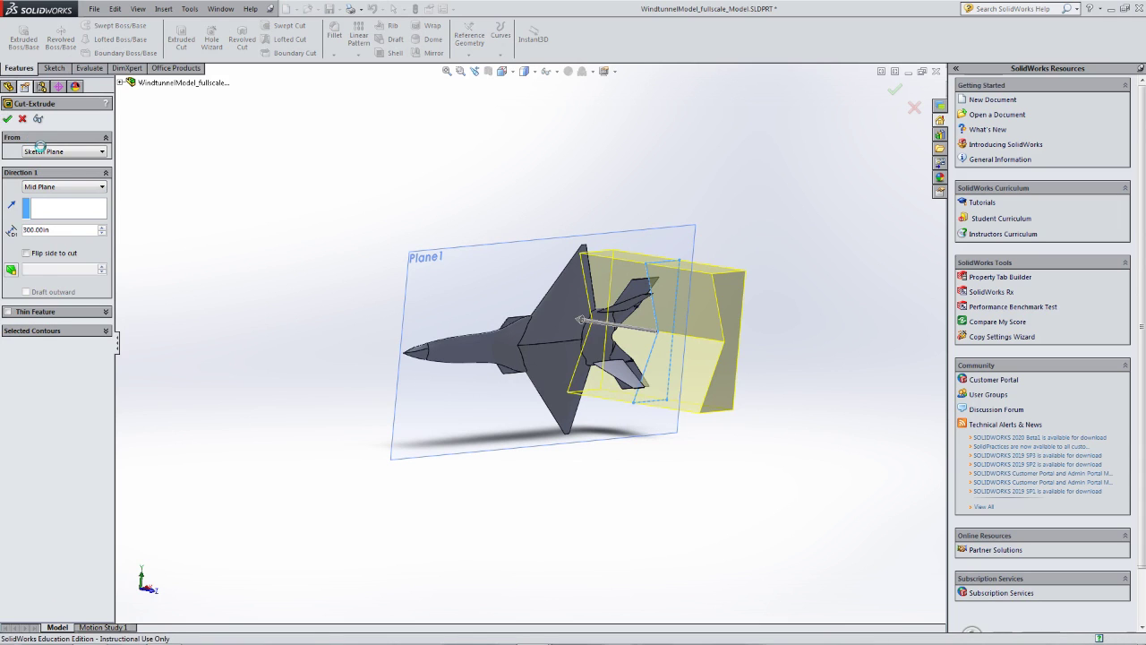
middle_click_drag(584, 231, 538, 143)
middle_click_drag(671, 246, 678, 308)
scroll(678, 307, "up", 3)
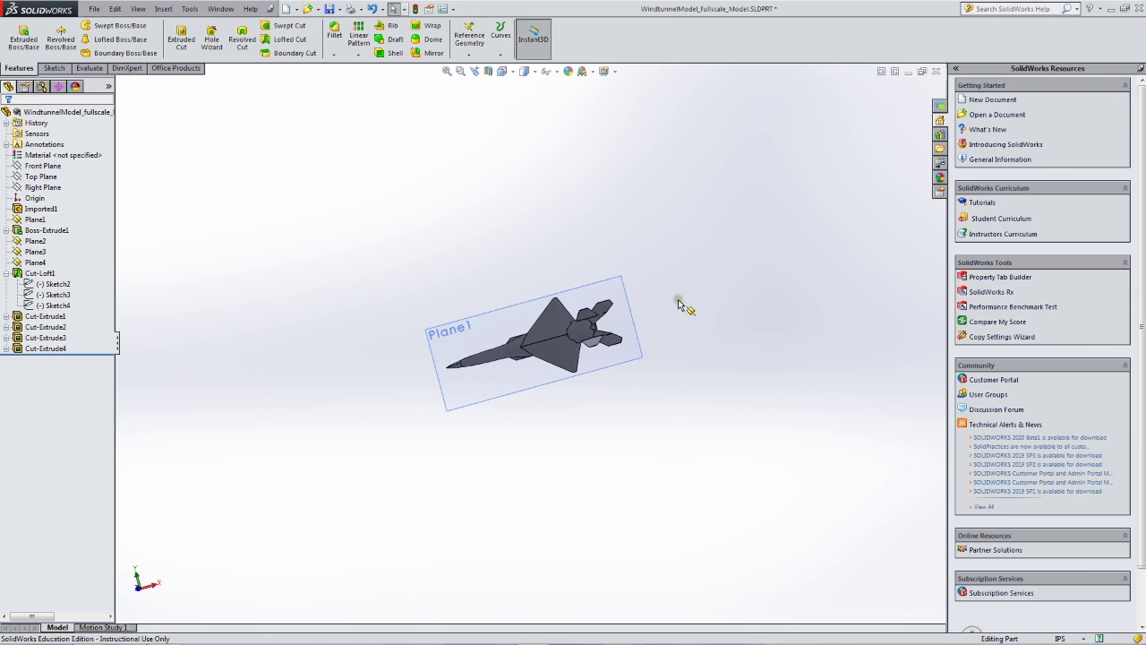
- Orbit and zoom to inspect the trimmed tail obliquely, then open the Insert menu
scroll(658, 275, "down", 3)
middle_click_drag(561, 302, 568, 187)
scroll(543, 305, "down", 2)
scroll(542, 305, "down", 1)
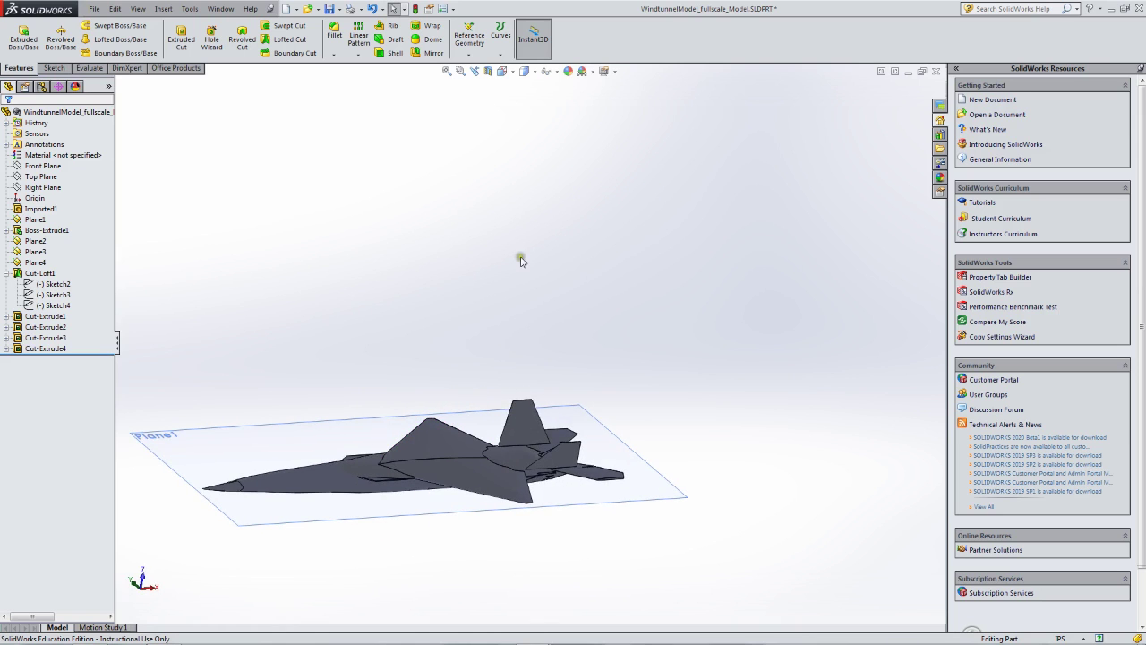
scroll(266, 498, "down", 3)
middle_click_drag(498, 464, 418, 442)
middle_click_drag(500, 411, 524, 426)
scroll(523, 424, "down", 2)
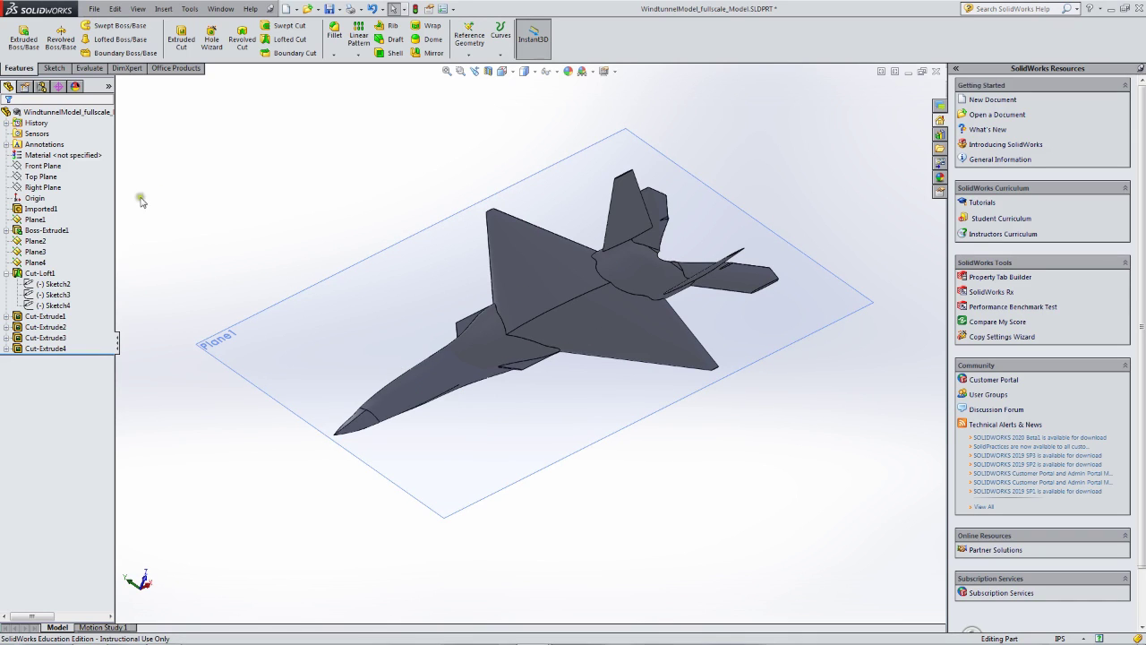
left_click(162, 9)
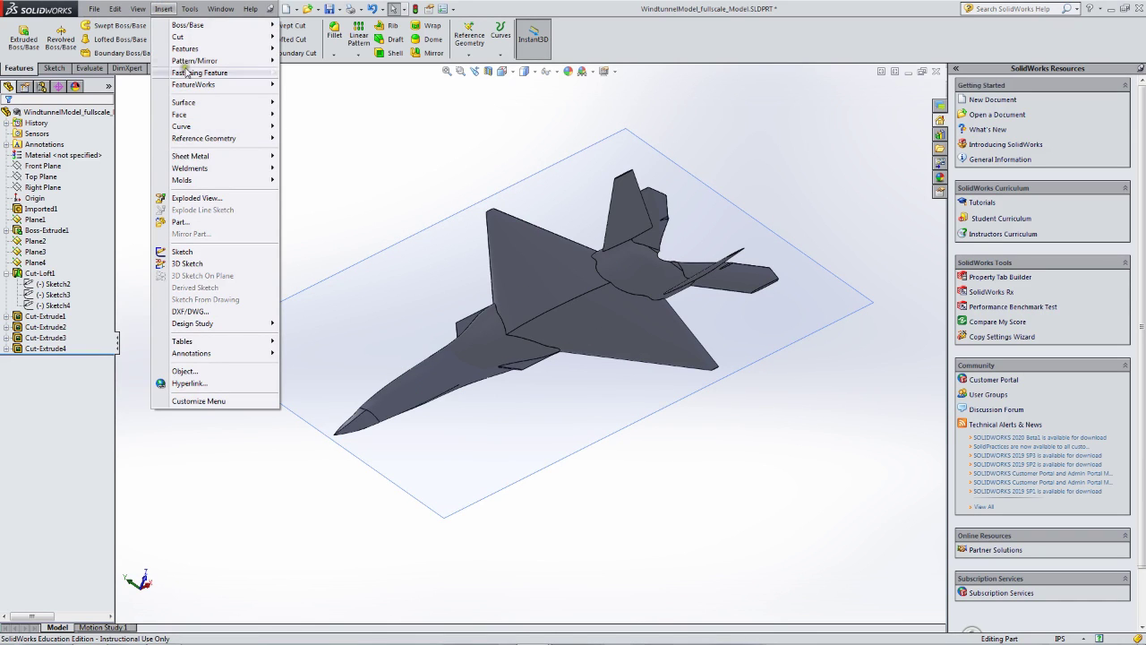
- Scale the whole jet uniformly about the origin by 0.0208333333 (1/48)
mouse_move(183, 48)
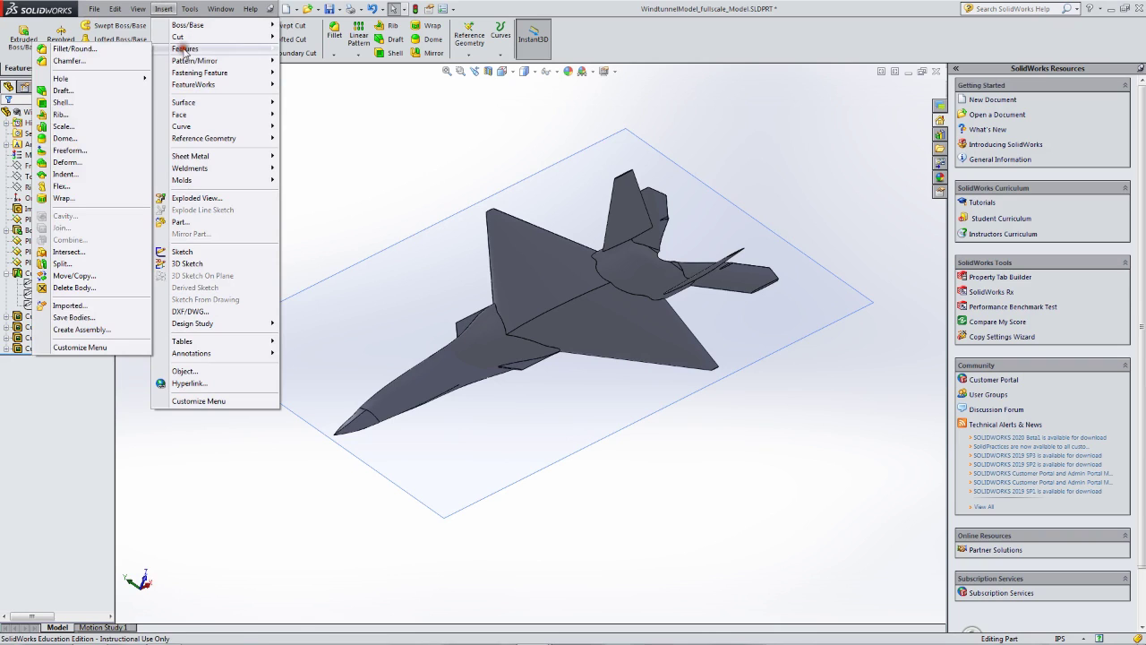
left_click(68, 126)
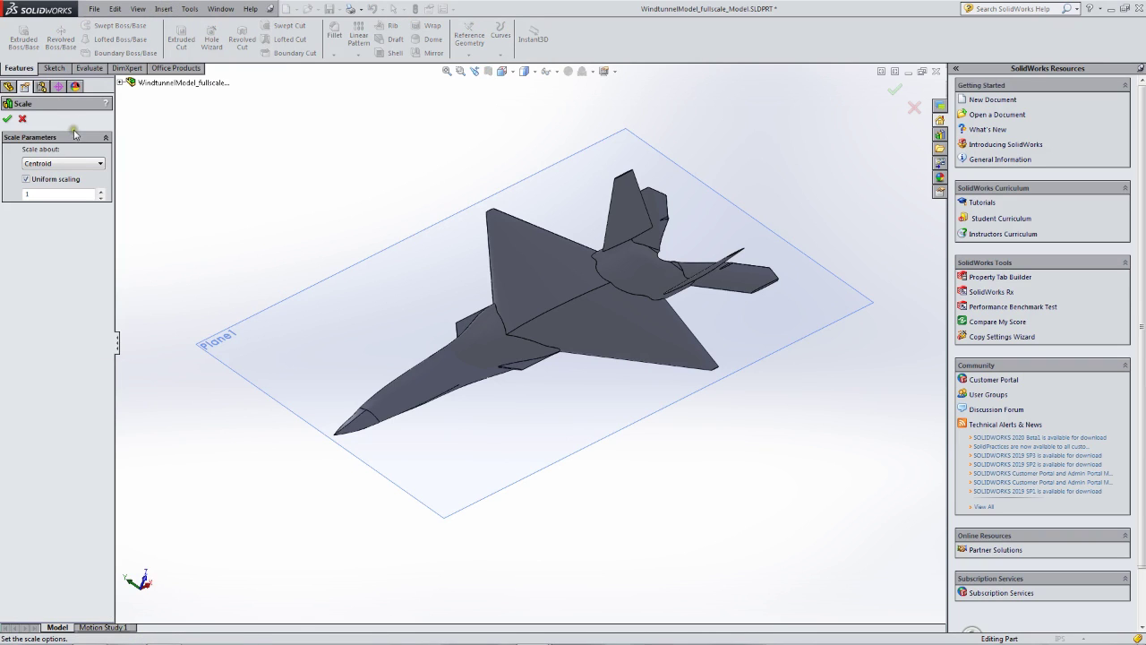
left_click(102, 164)
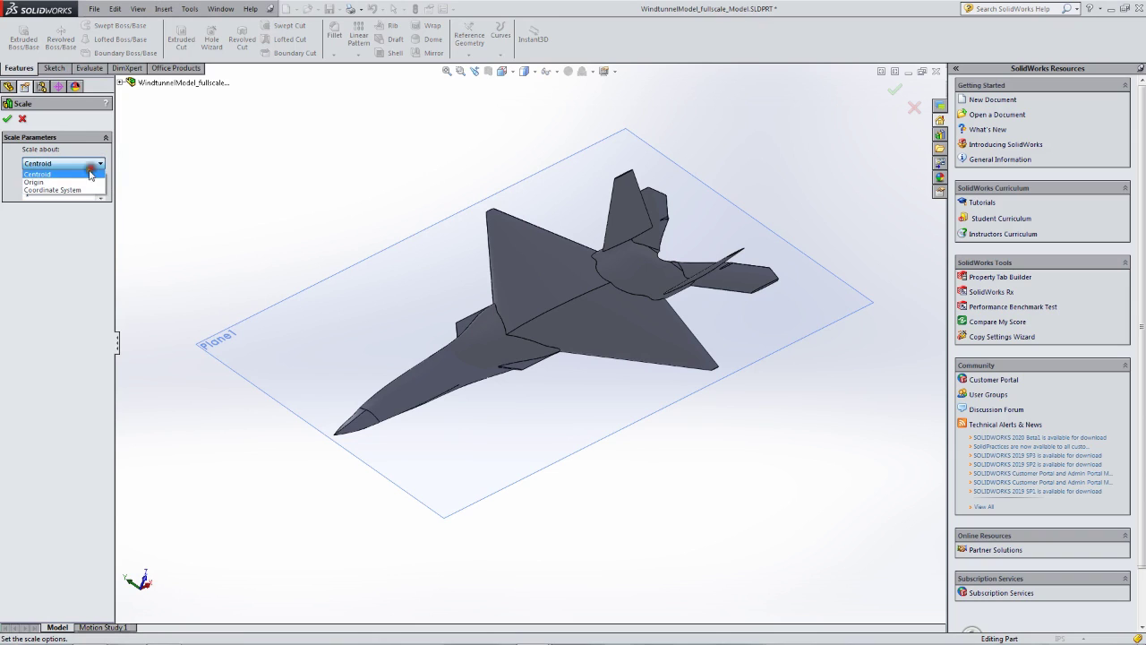
left_click(45, 183)
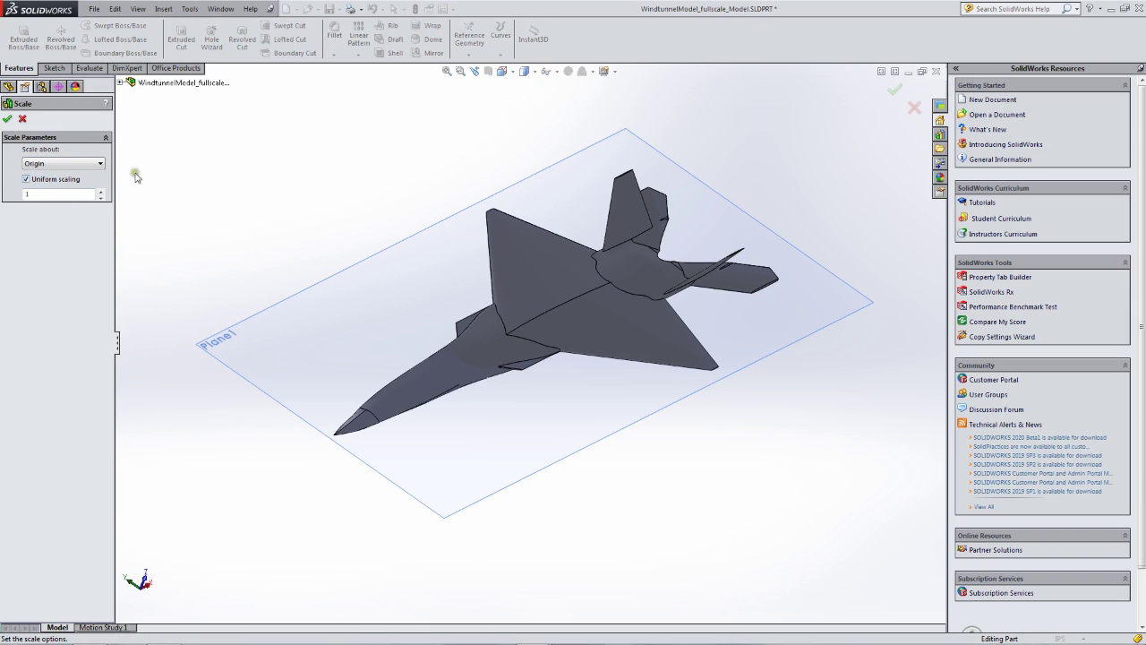
left_click_drag(204, 108, 846, 524)
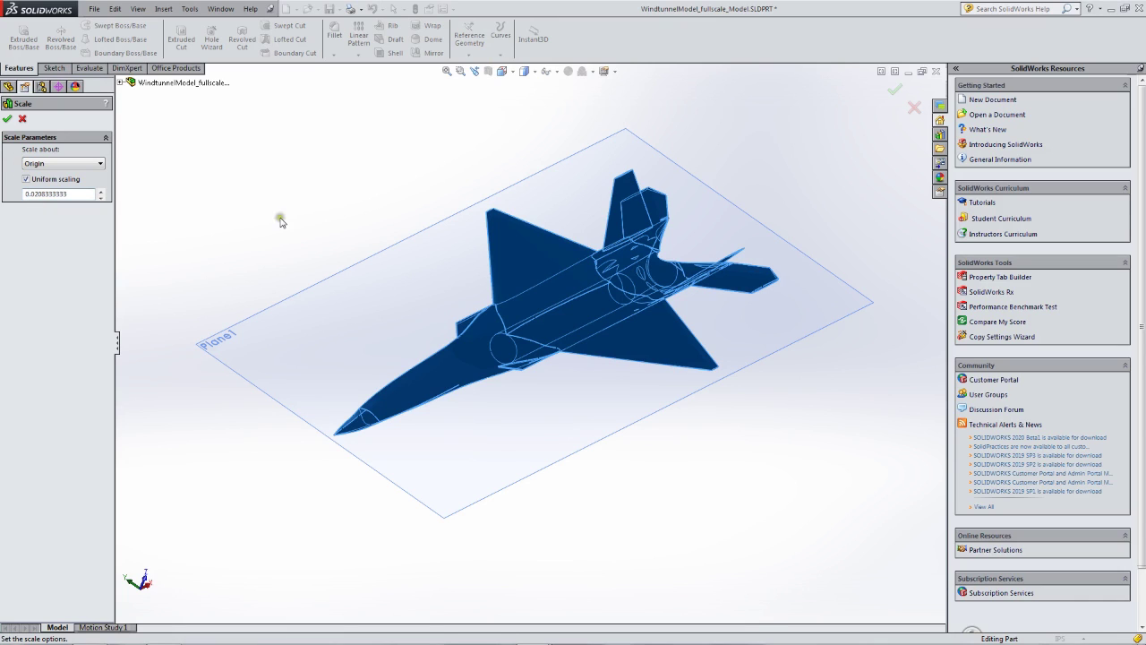
left_click(7, 119)
left_click(442, 352)
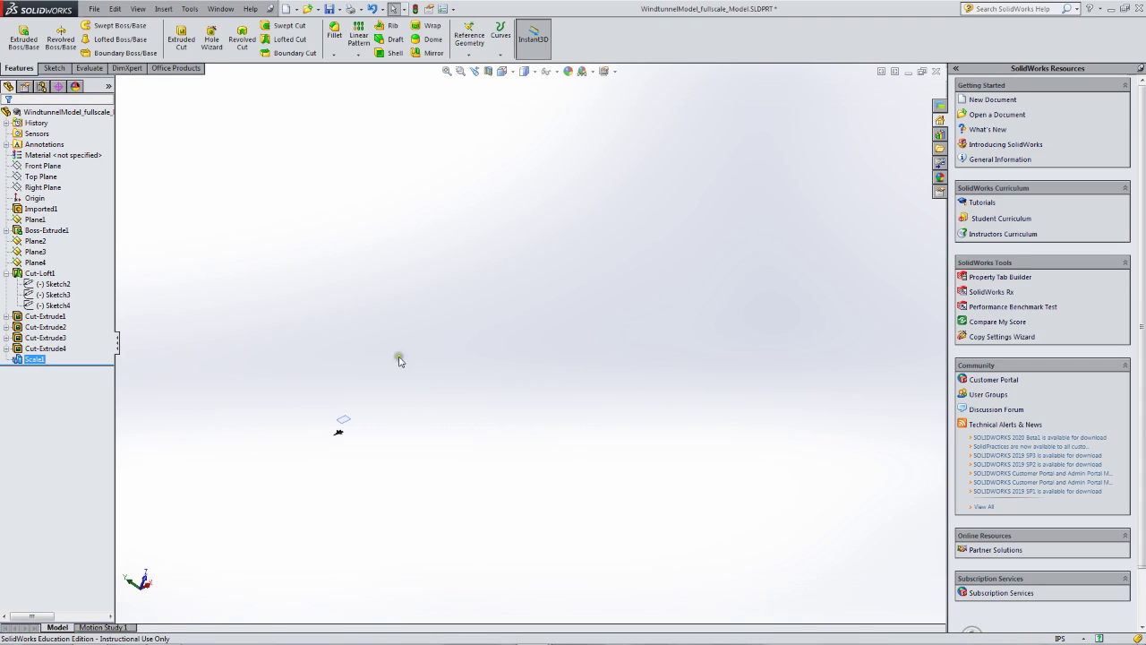
- Hide Plane1 and show the scaled jet from the front
left_click(343, 416)
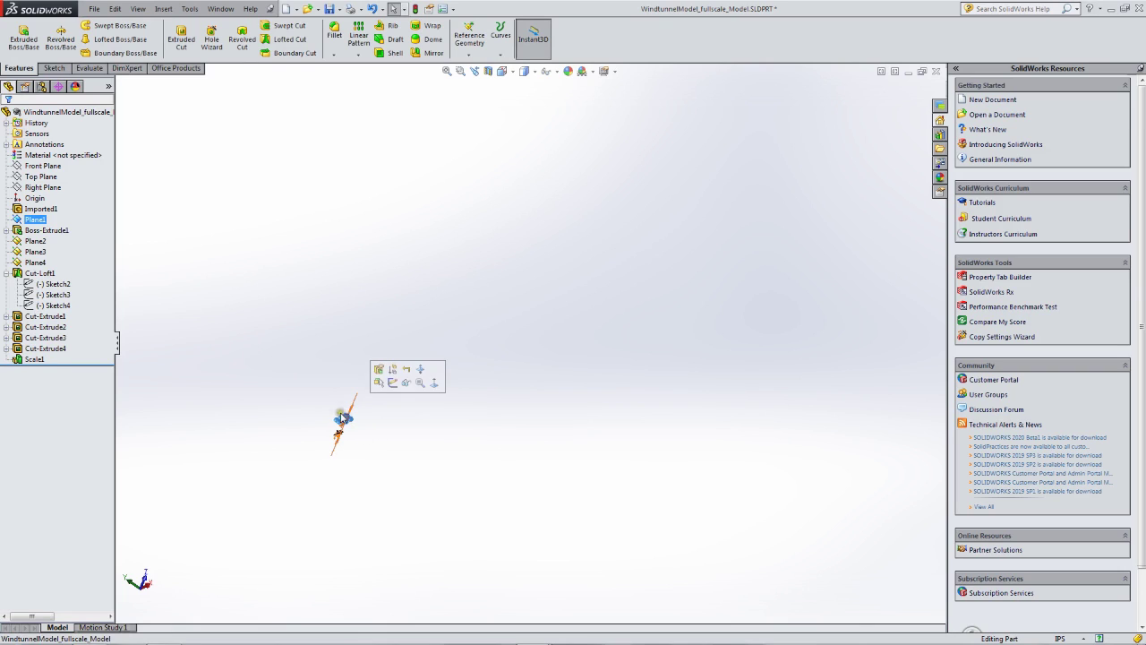
left_click(406, 383)
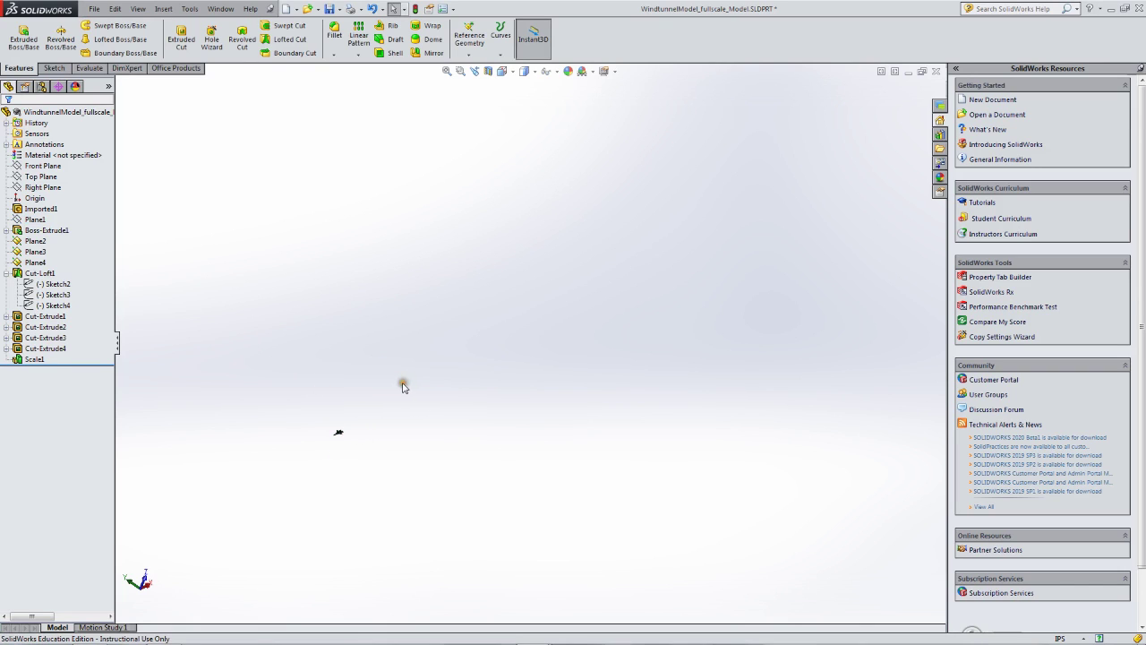
middle_click_drag(359, 405, 424, 421)
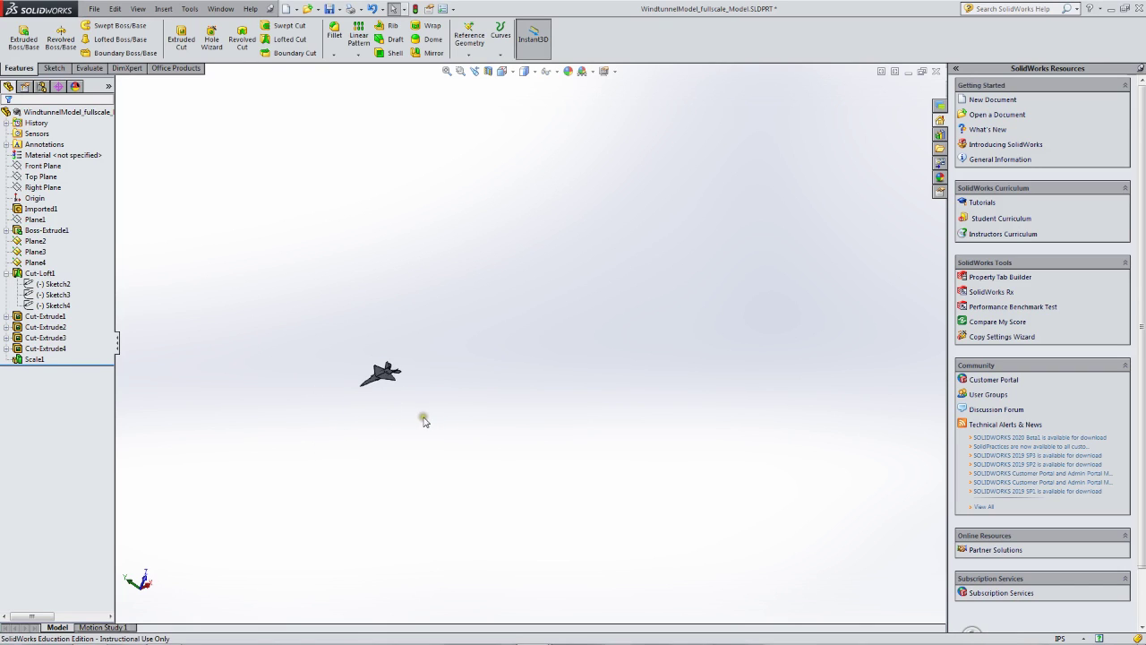
left_click(502, 72)
left_click(515, 117)
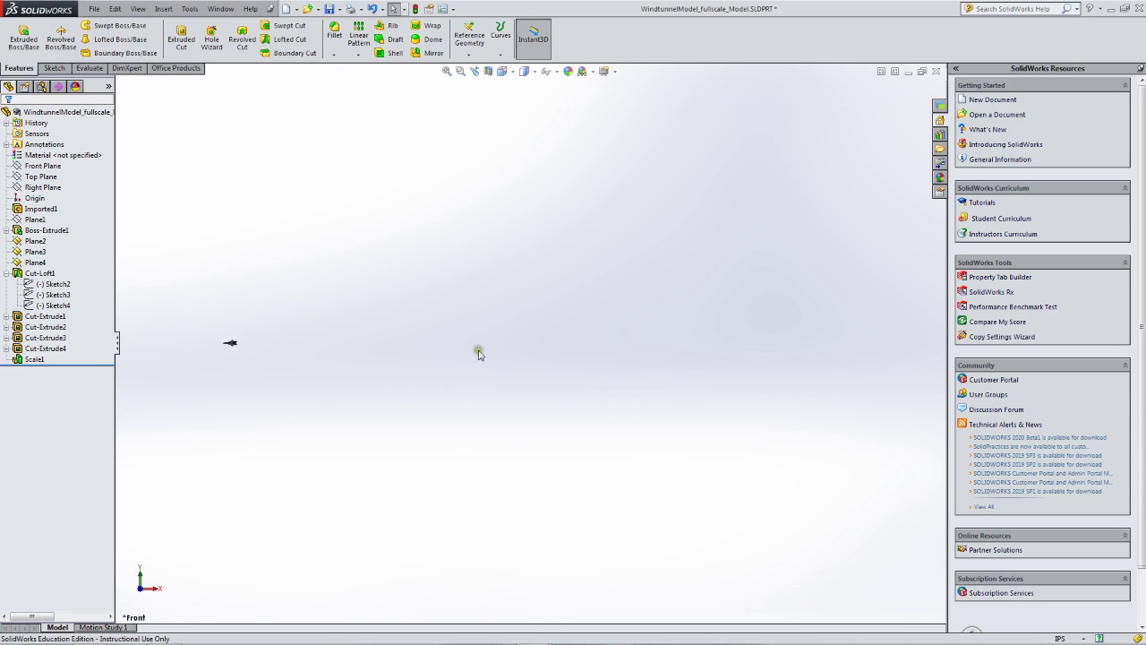
middle_click_drag(582, 358, 604, 360)
middle_click_drag(459, 363, 481, 374)
- Check Plane2 and Plane3 in the tree, then fit the front view and tilt it to 3-D
left_click(45, 241)
mouse_move(40, 251)
left_mouse_down()
mouse_move(55, 231)
mouse_move(43, 255)
left_mouse_up()
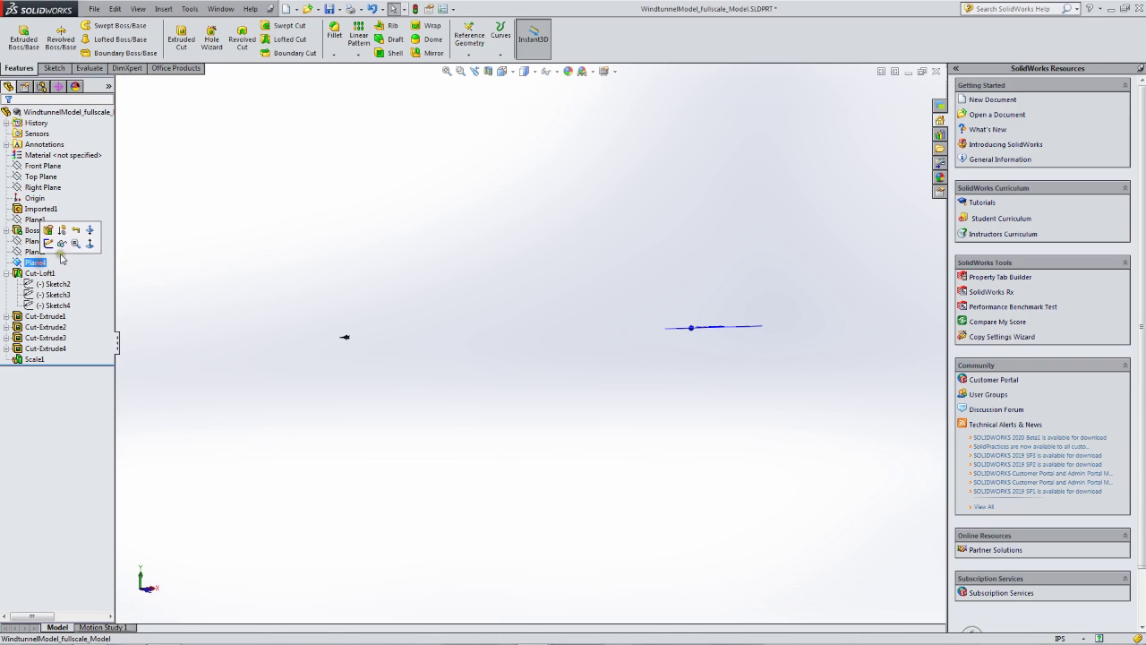
left_click(89, 265)
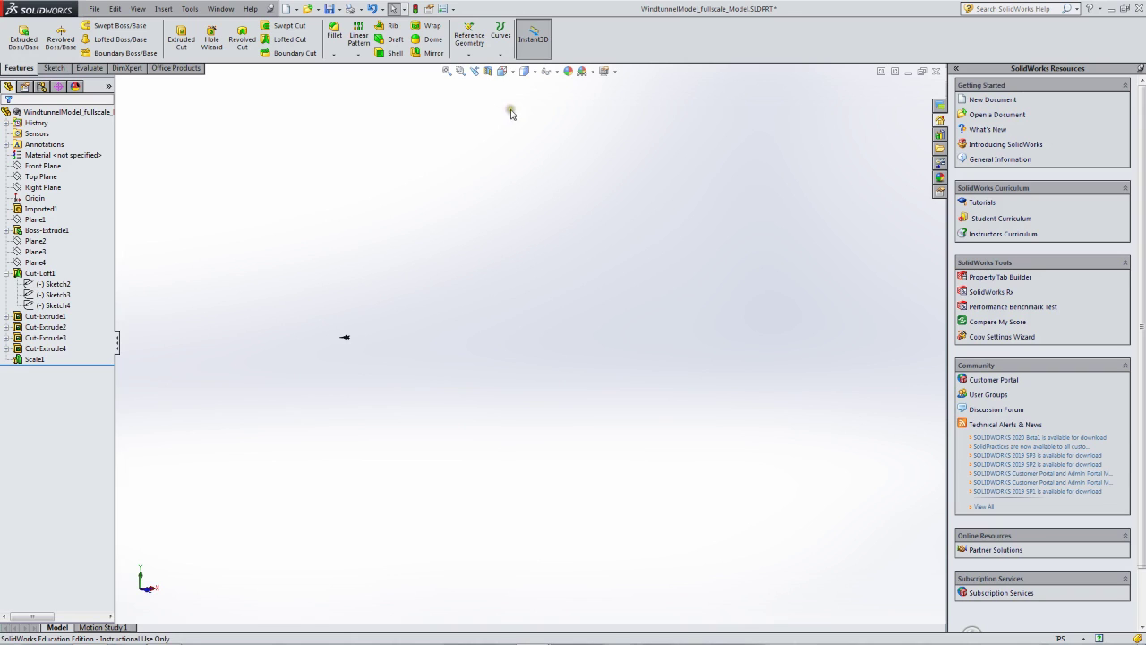
left_click(502, 71)
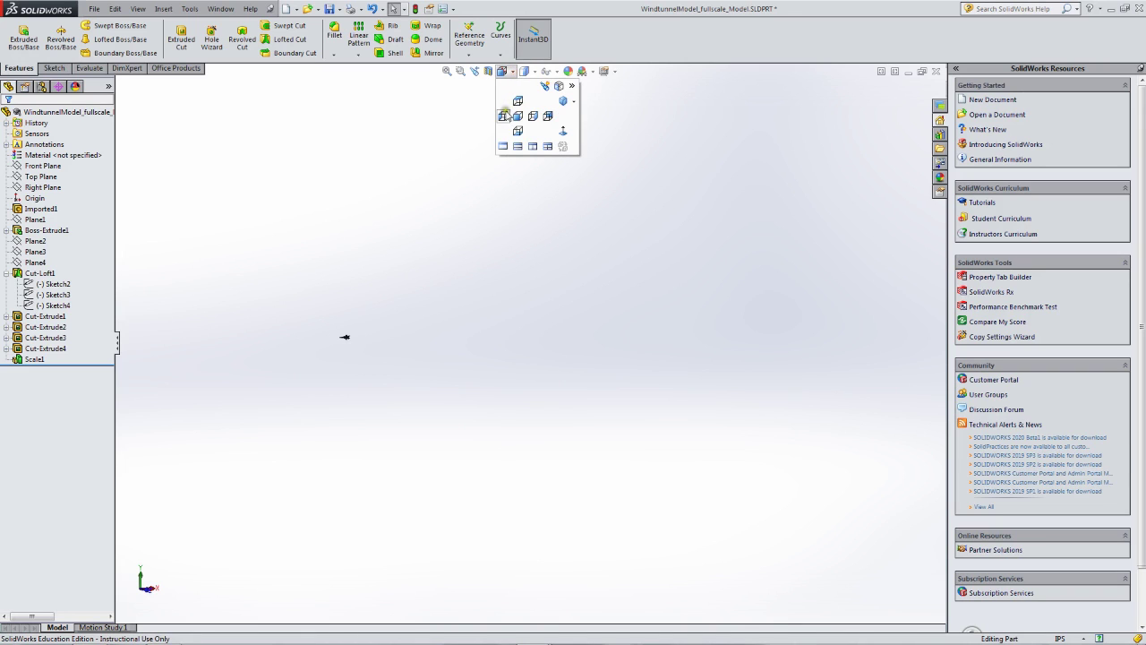
left_click(518, 117)
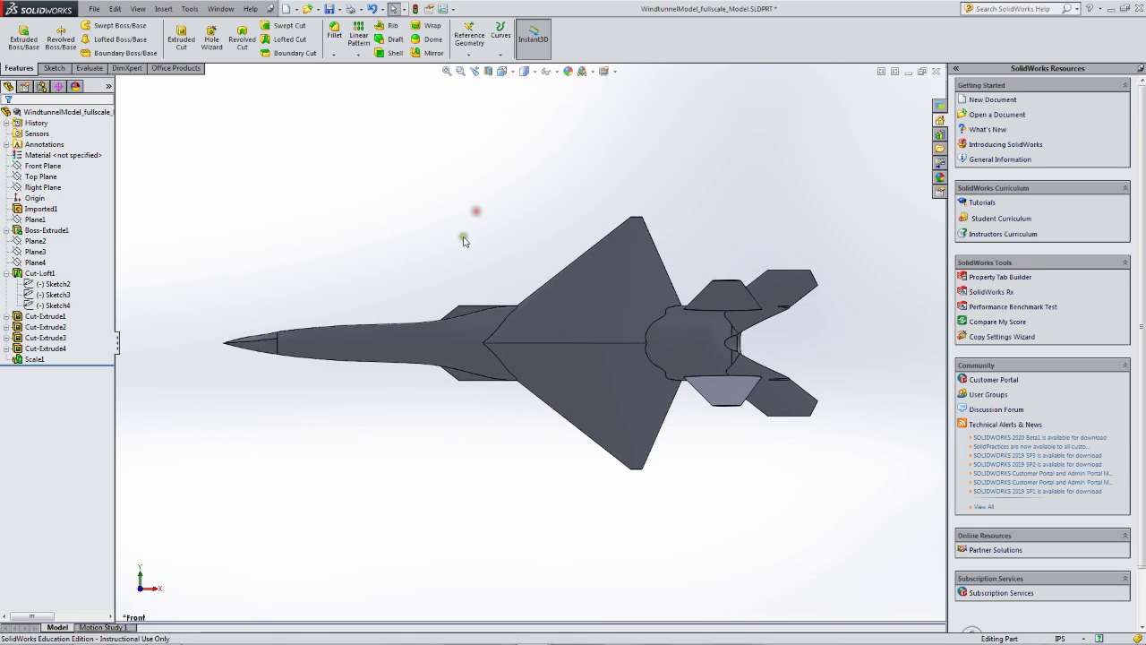
middle_click_drag(475, 313, 539, 267)
- Orbit around the scaled aircraft and select the circular face of the Cut-Extrude1 bore
scroll(539, 267, "down", 3)
scroll(546, 273, "up", 3)
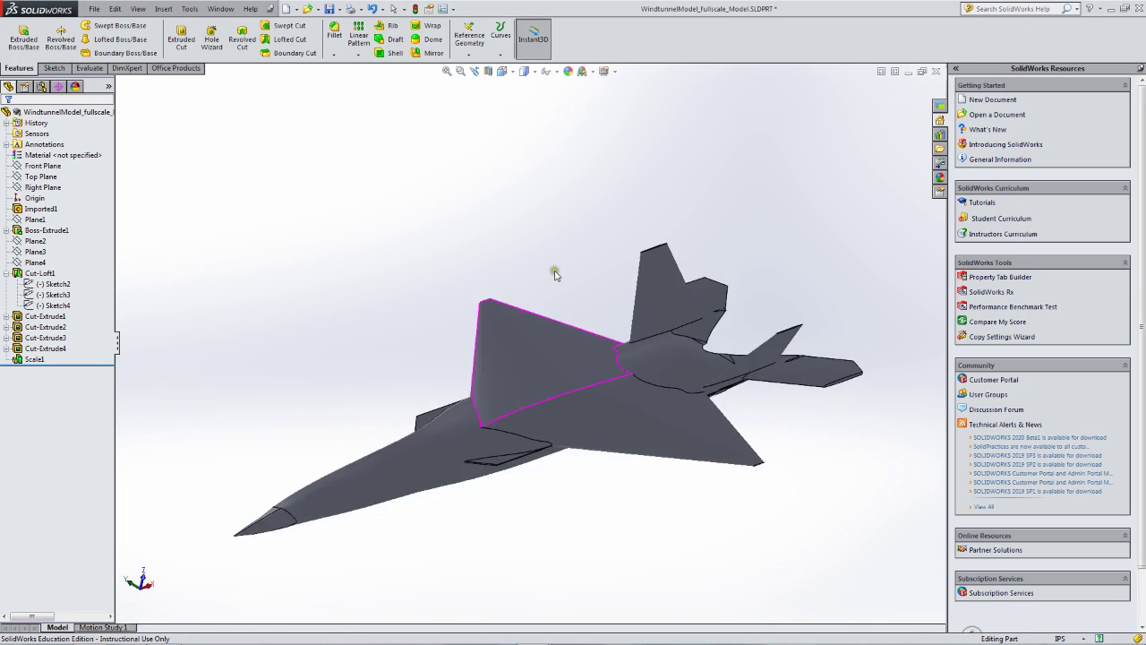
middle_click_drag(554, 307, 475, 394)
middle_click_drag(786, 365, 655, 421)
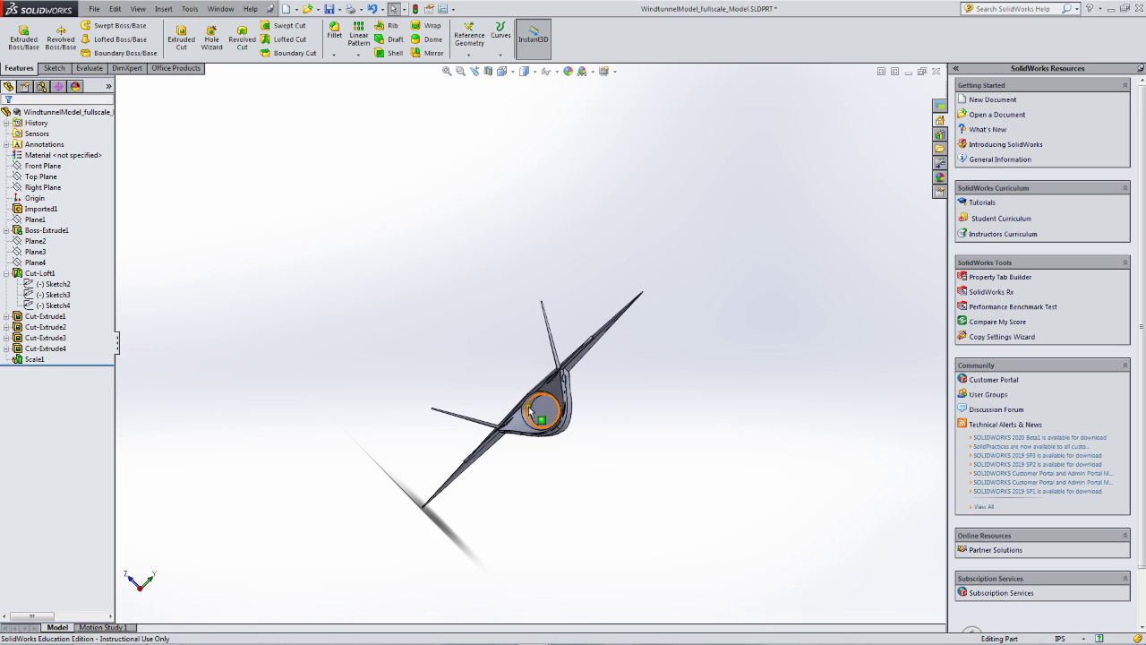
middle_click_drag(550, 414, 561, 406)
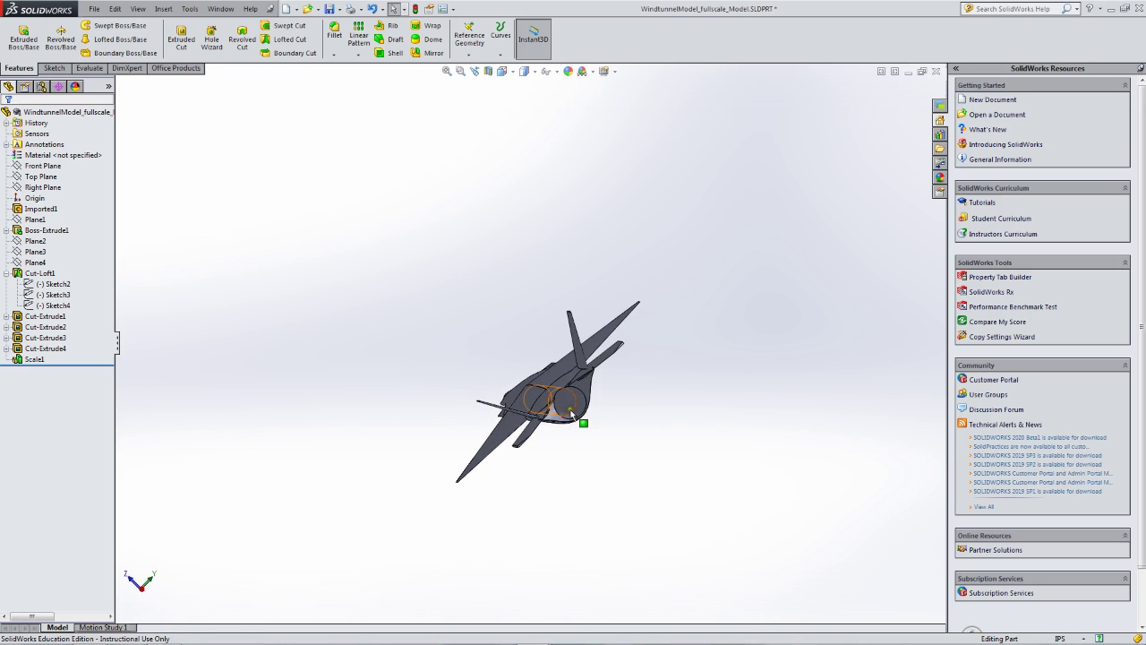
scroll(559, 400, "down", 4)
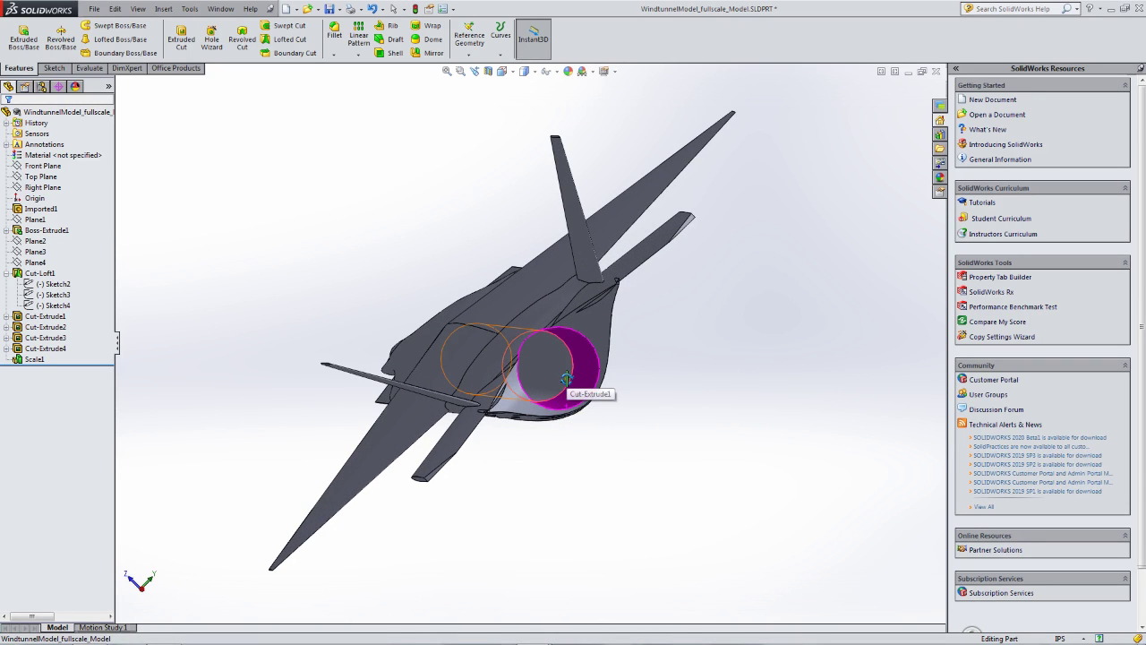
left_click(569, 394)
middle_click_drag(583, 414, 456, 417)
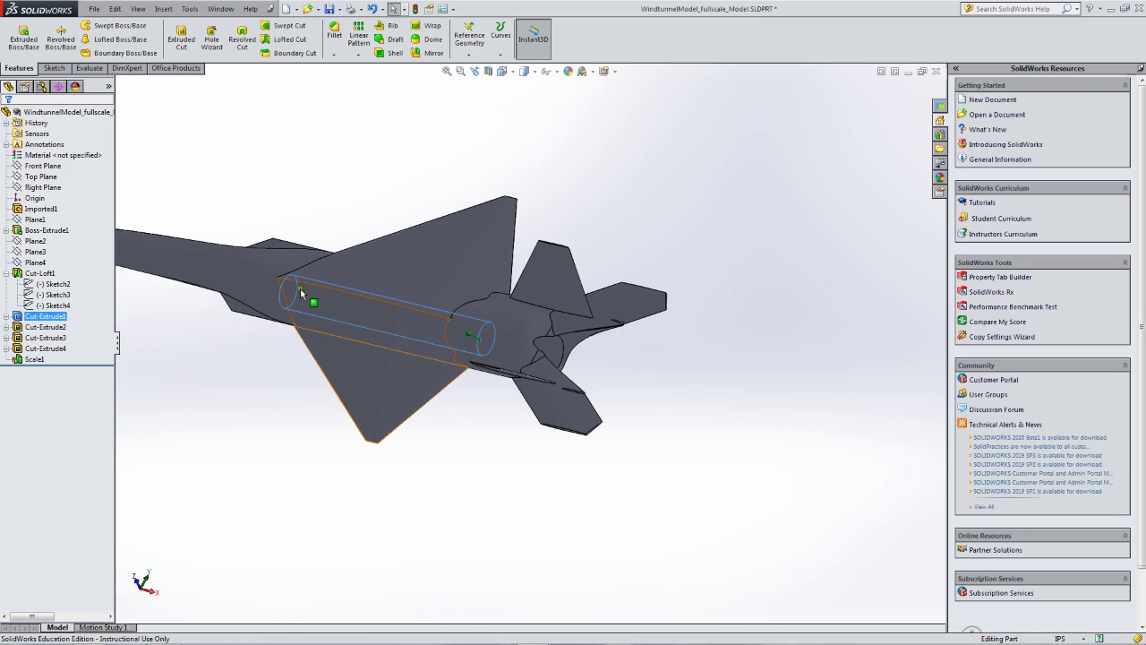
- Follow the bore along the fuselage and select the centreline sketch line
middle_click_drag(306, 307, 304, 354)
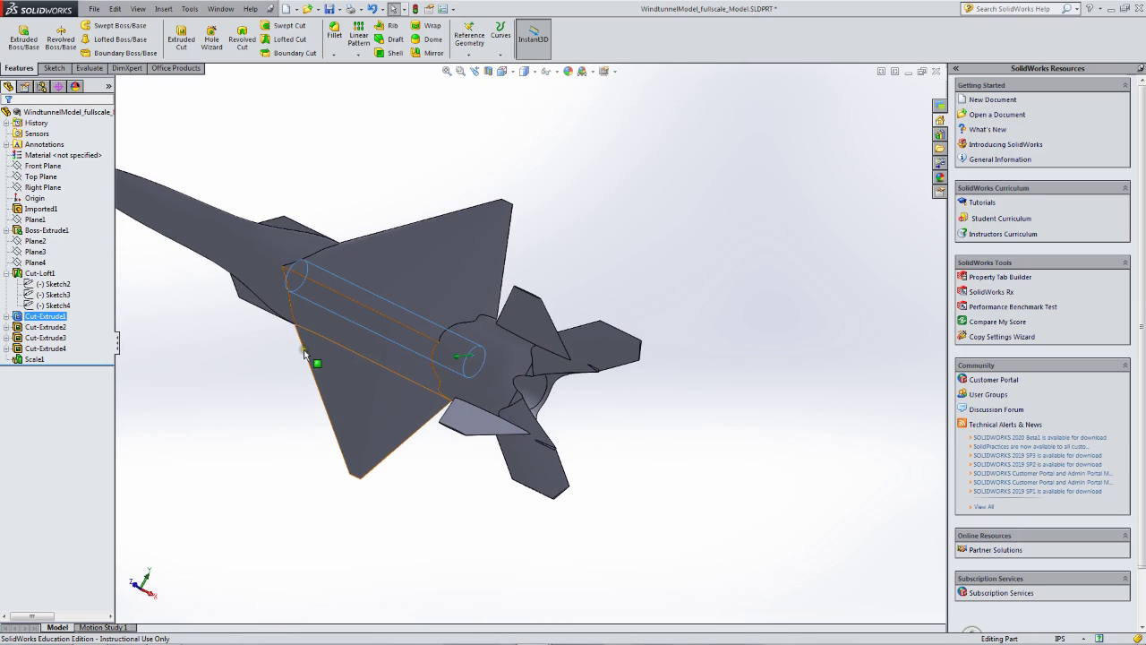
middle_click_drag(342, 302, 419, 294)
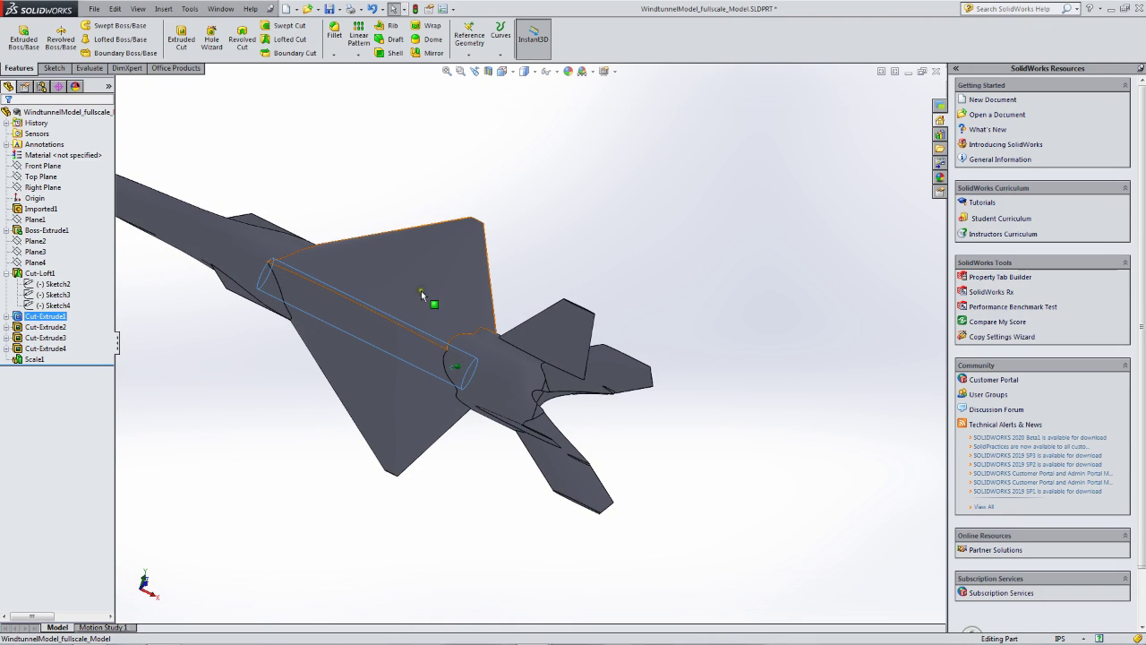
middle_click_drag(417, 294, 423, 364)
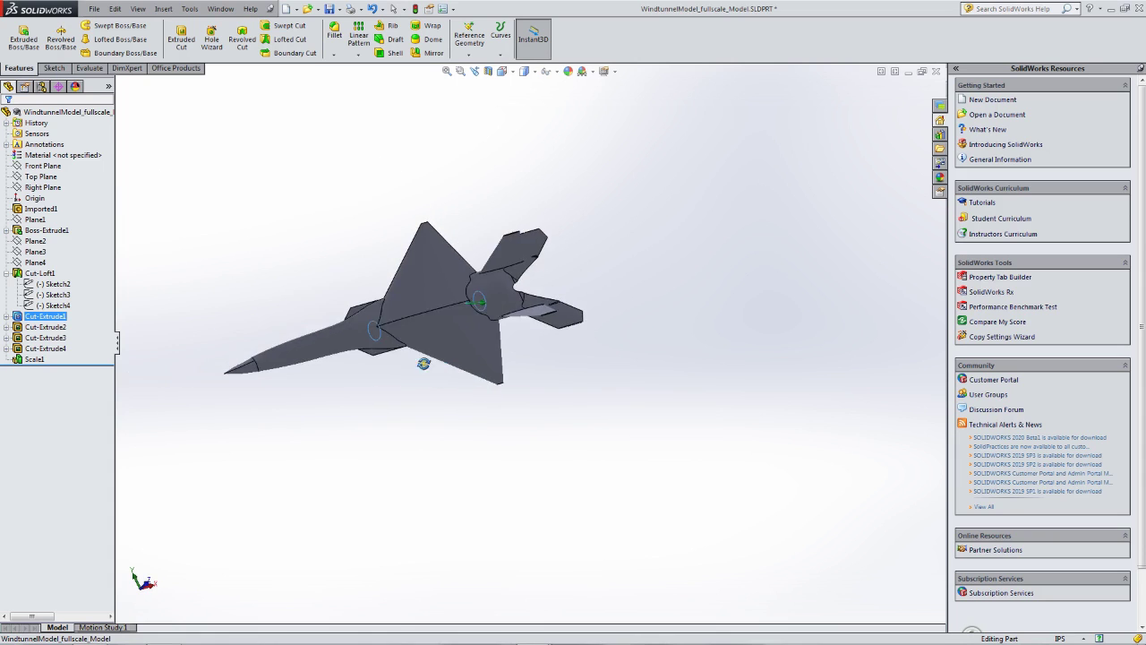
scroll(314, 312, "down", 5)
scroll(557, 382, "up", 5)
middle_click_drag(558, 382, 527, 372)
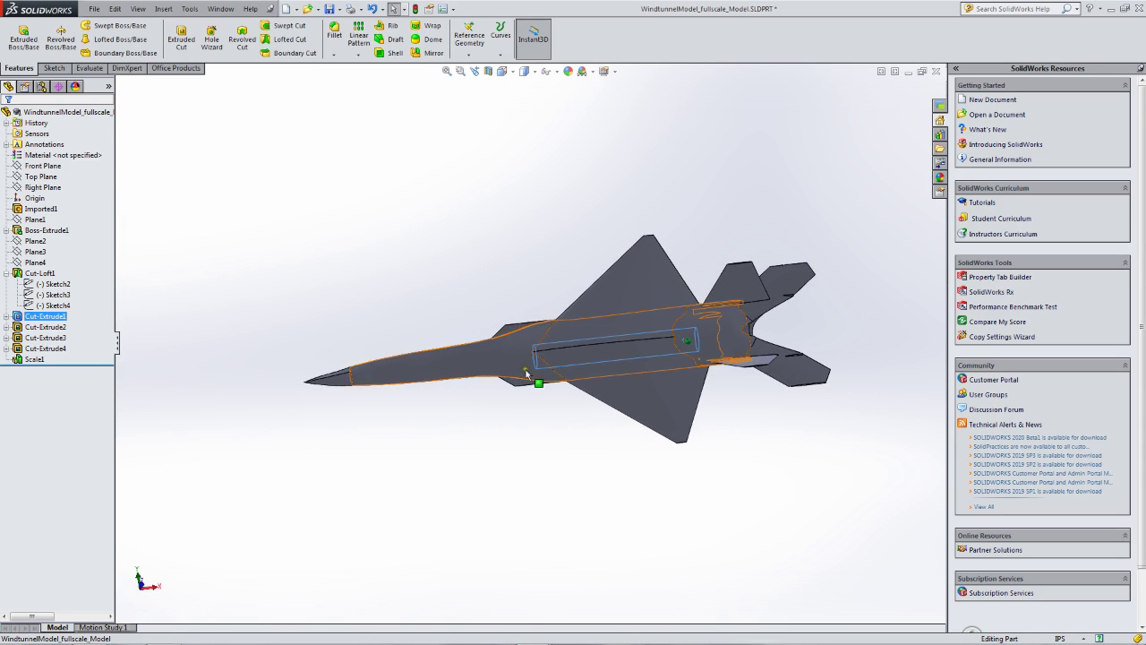
scroll(596, 377, "down", 2)
mouse_move(595, 376)
middle_mouse_down()
mouse_move(583, 412)
mouse_move(599, 363)
mouse_move(579, 345)
mouse_move(591, 341)
middle_mouse_up()
left_click(579, 343)
- Orbit and zoom out until the whole aircraft is in view
scroll(571, 342, "down", 2)
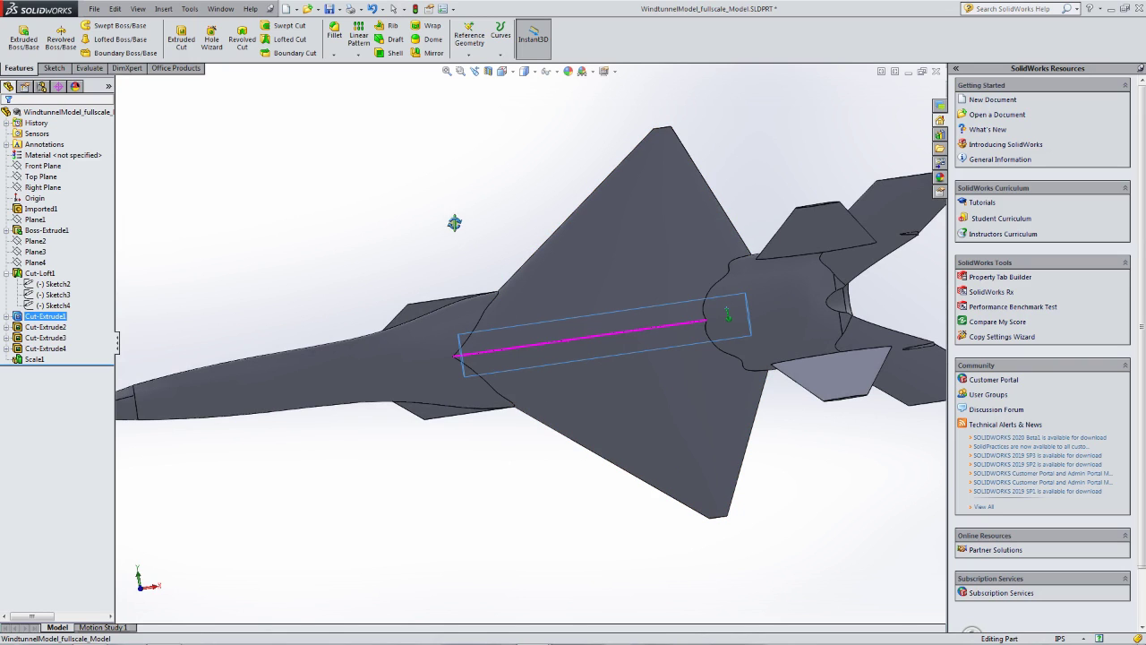
middle_click_drag(484, 206, 475, 215)
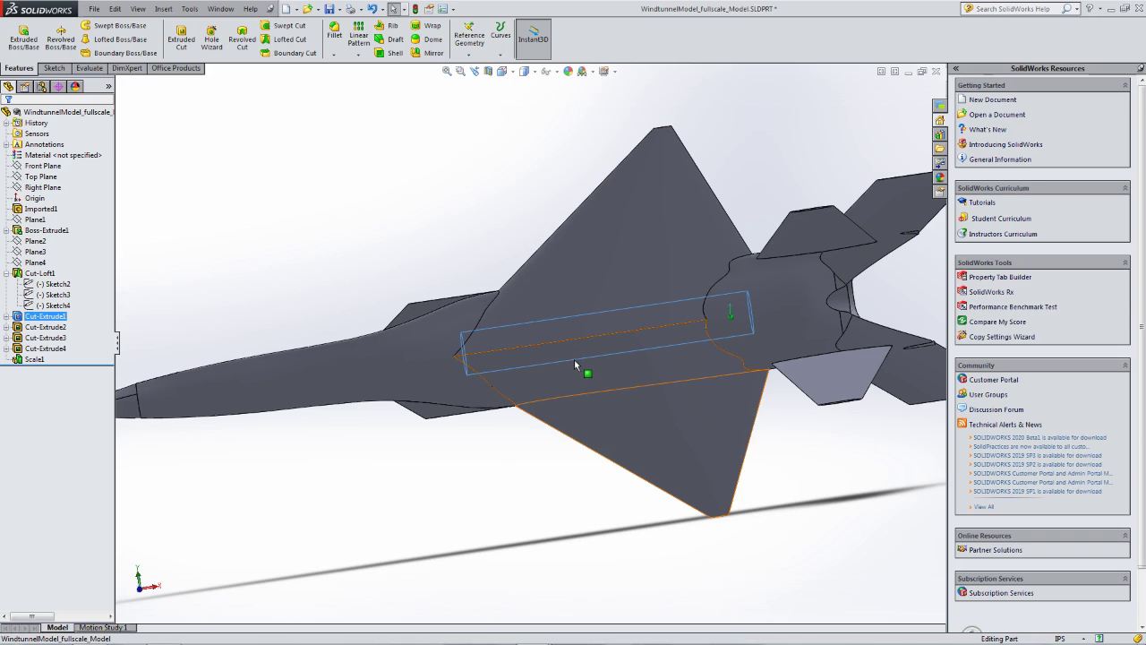
middle_click_drag(480, 249, 441, 269)
middle_click_drag(487, 300, 515, 252)
scroll(515, 252, "down", 3)
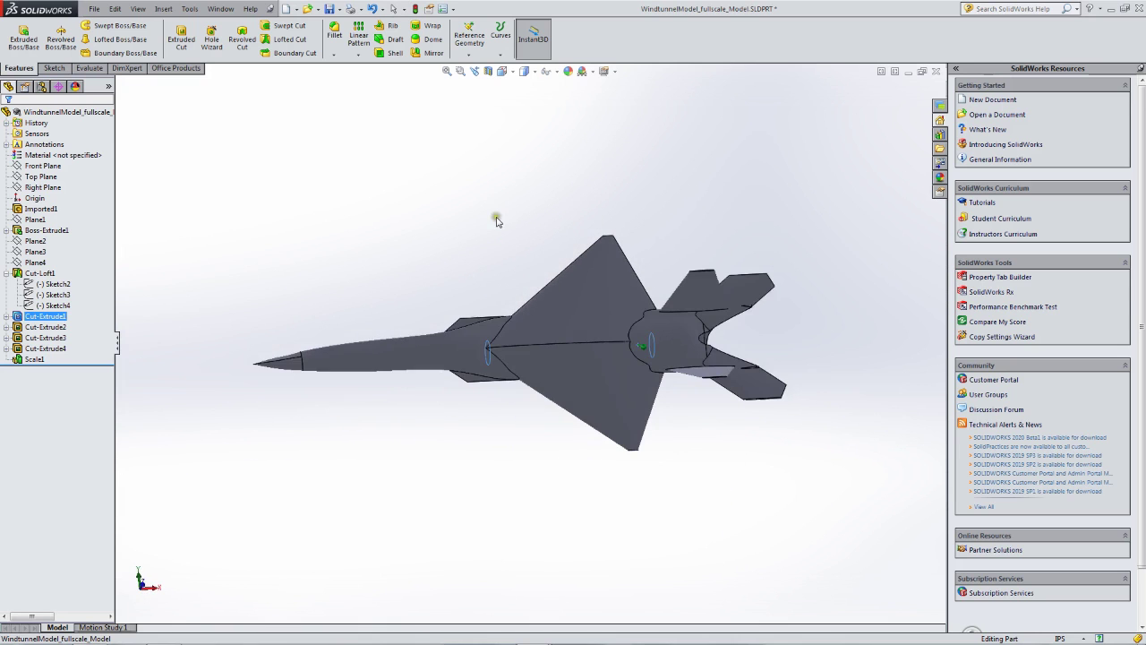
middle_click_drag(514, 307, 609, 375)
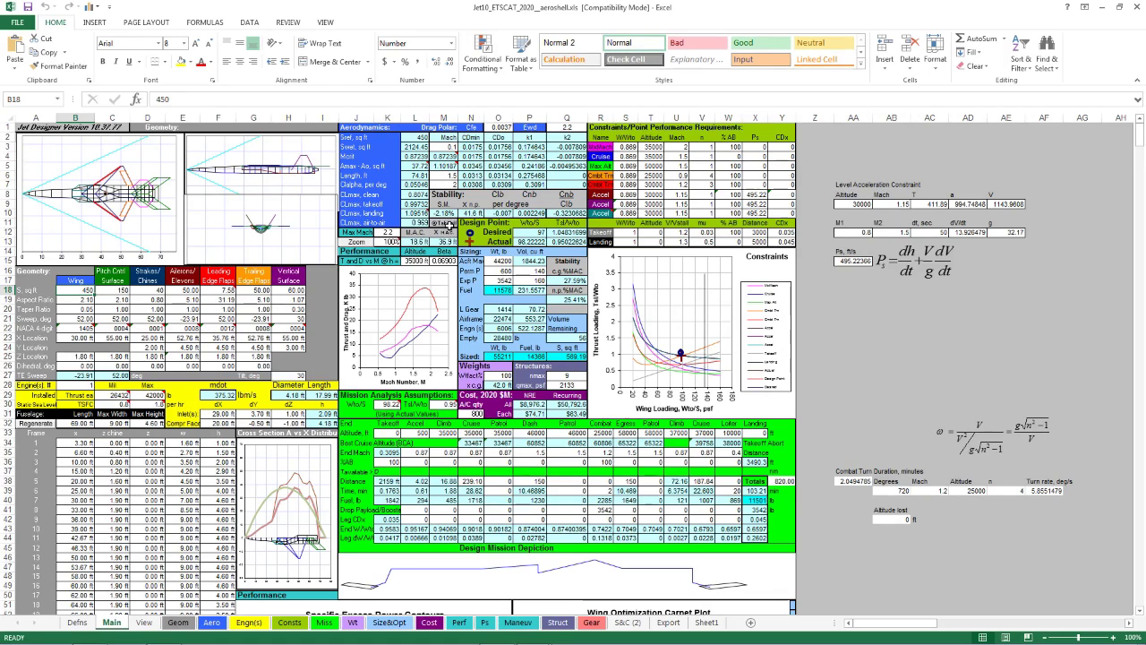
- Read cell N10's reference ='S&C (2)'!M54, then return to SolidWorks
left_click(472, 212)
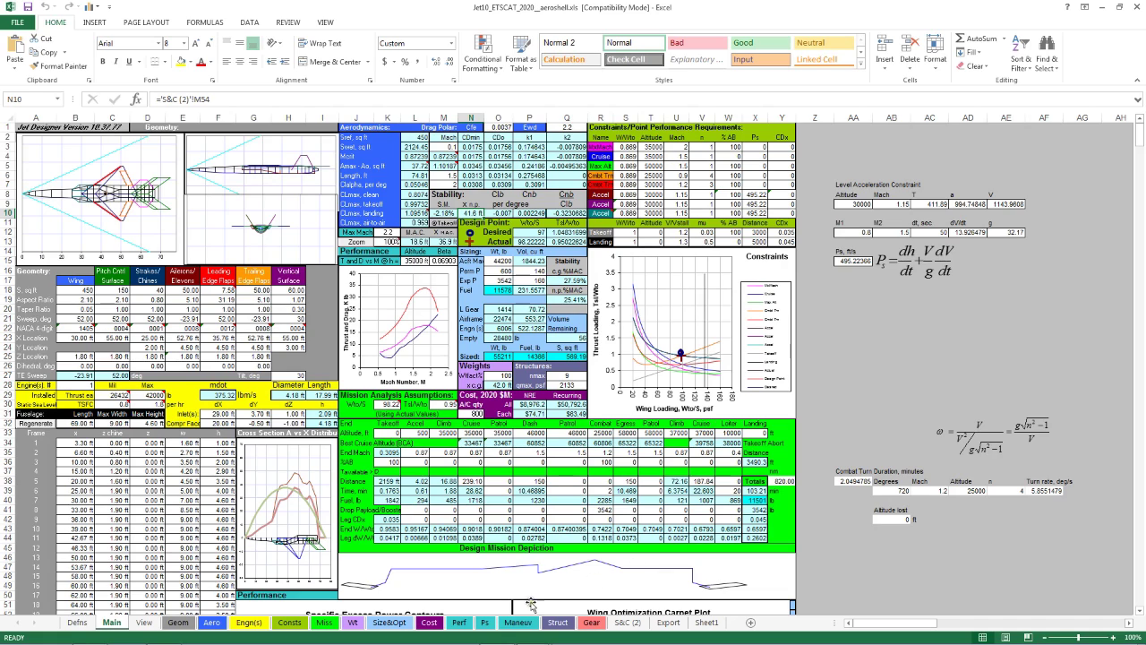
mouse_move(536, 638)
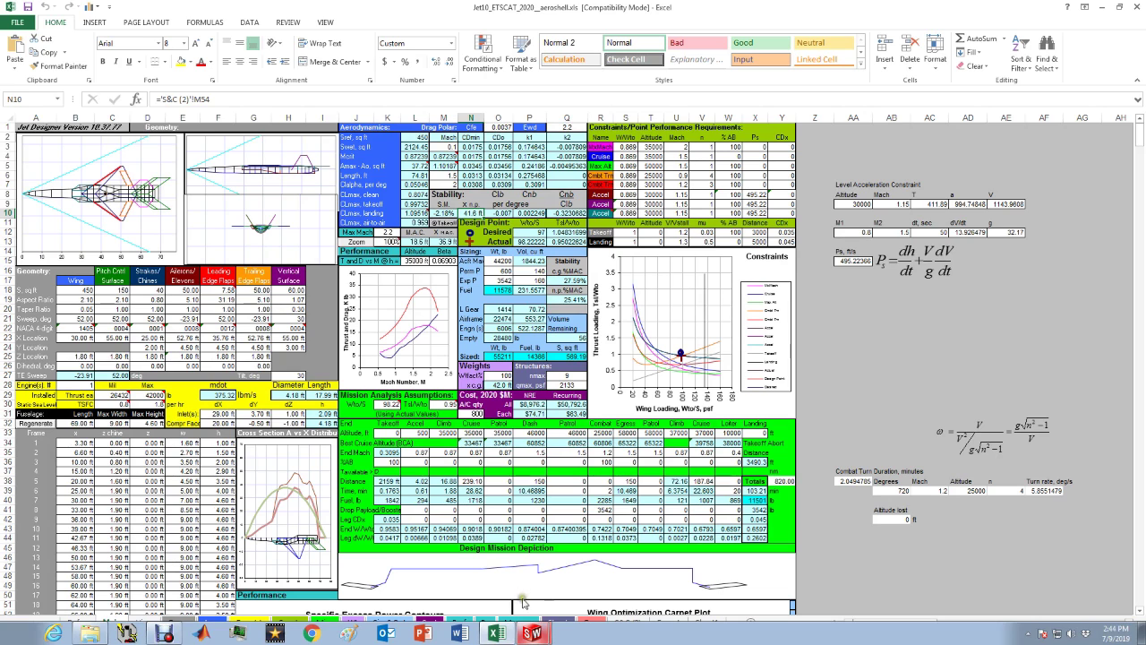
left_click(532, 633)
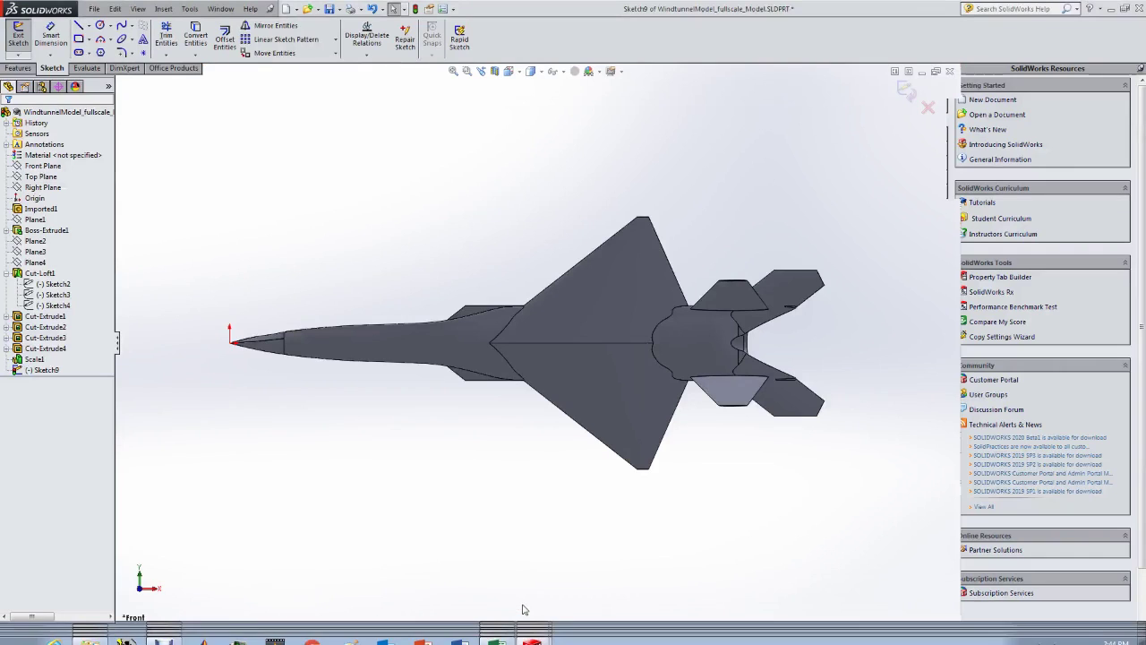
- Discard the empty Sketch9, deselect Scale1, and select Top Plane on the Features tab
left_click(18, 36)
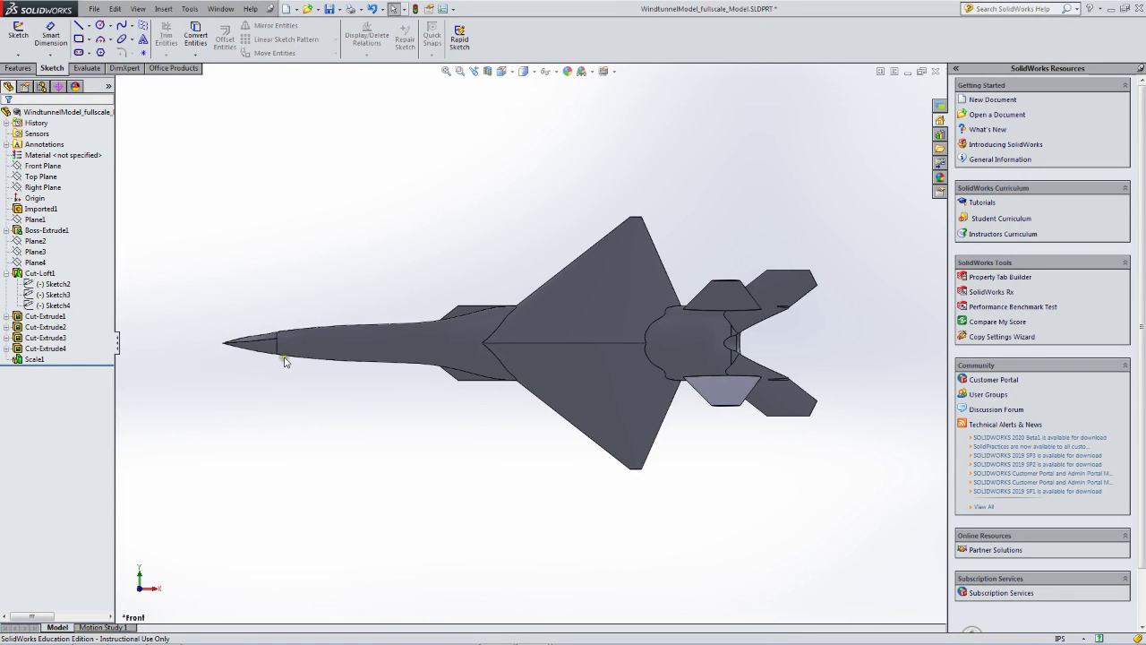
left_click(42, 360)
left_click(195, 359)
left_click(18, 68)
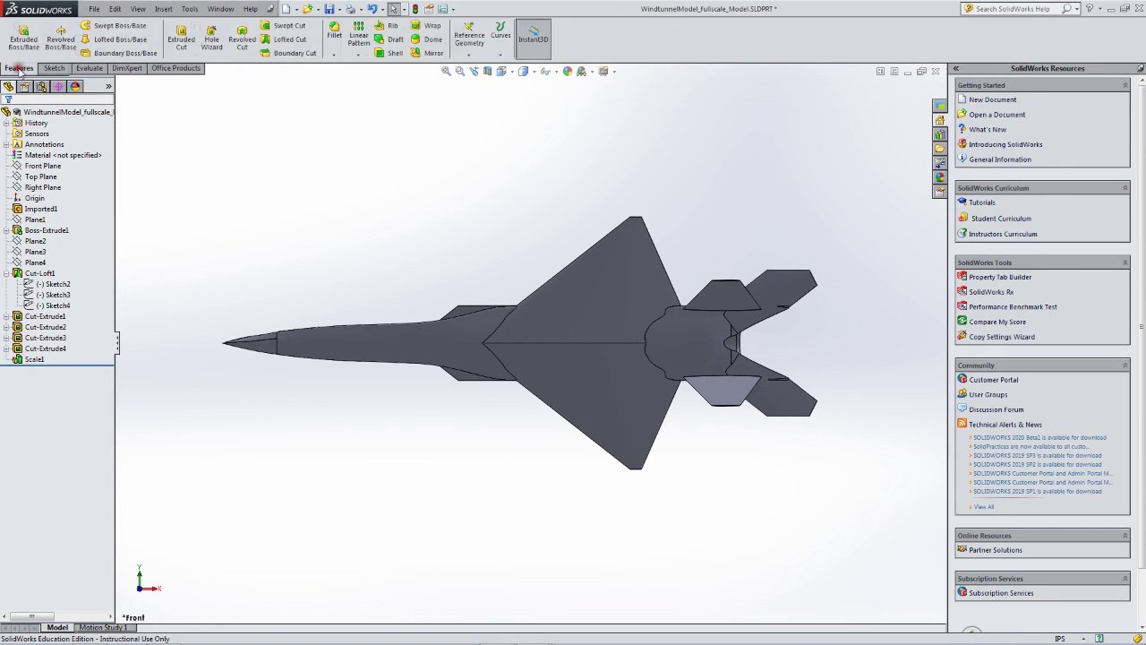
left_click(40, 177)
- Sketch a horizontal line on the Front Plane from the nose along the fuselage centre
left_click(42, 166)
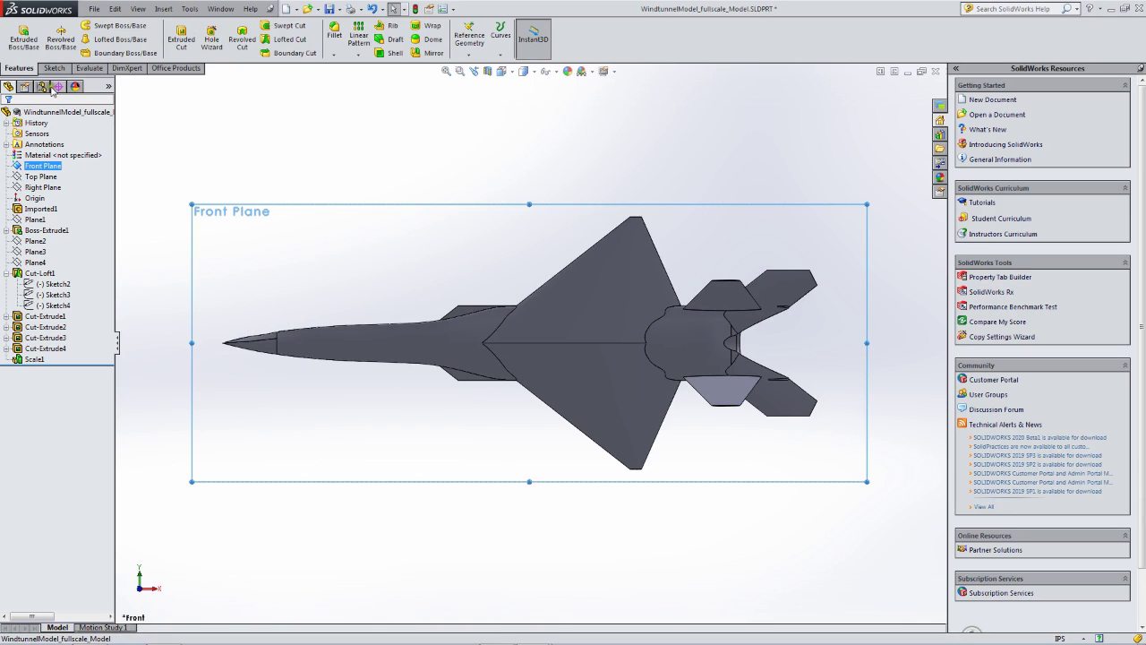
left_click(53, 68)
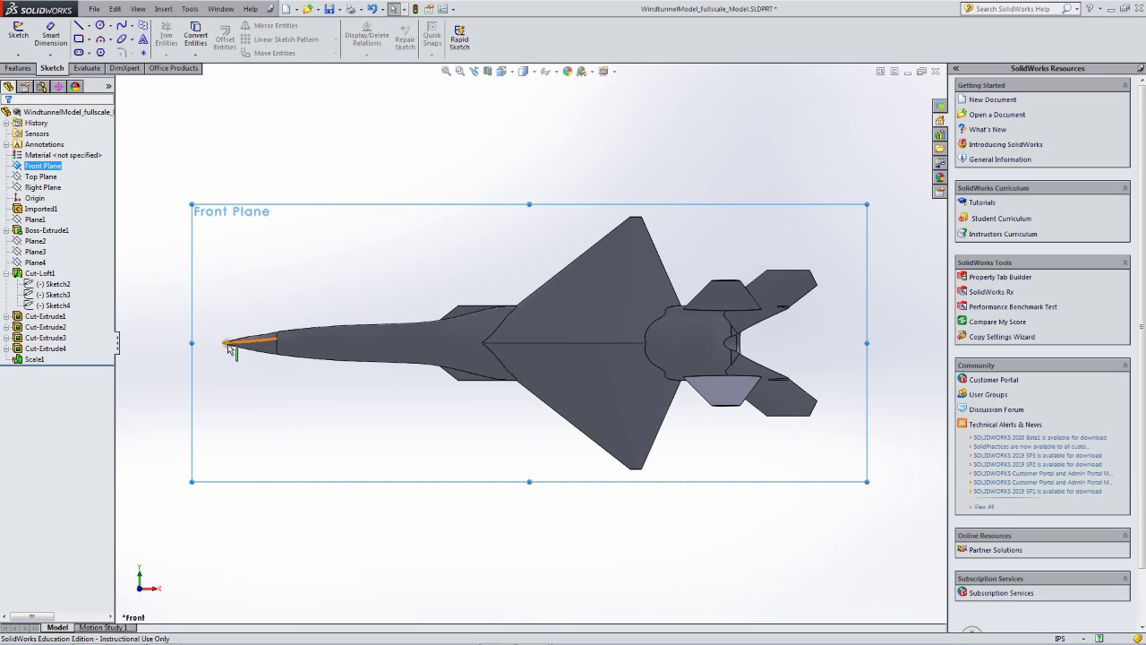
left_click(79, 24)
left_click(223, 344)
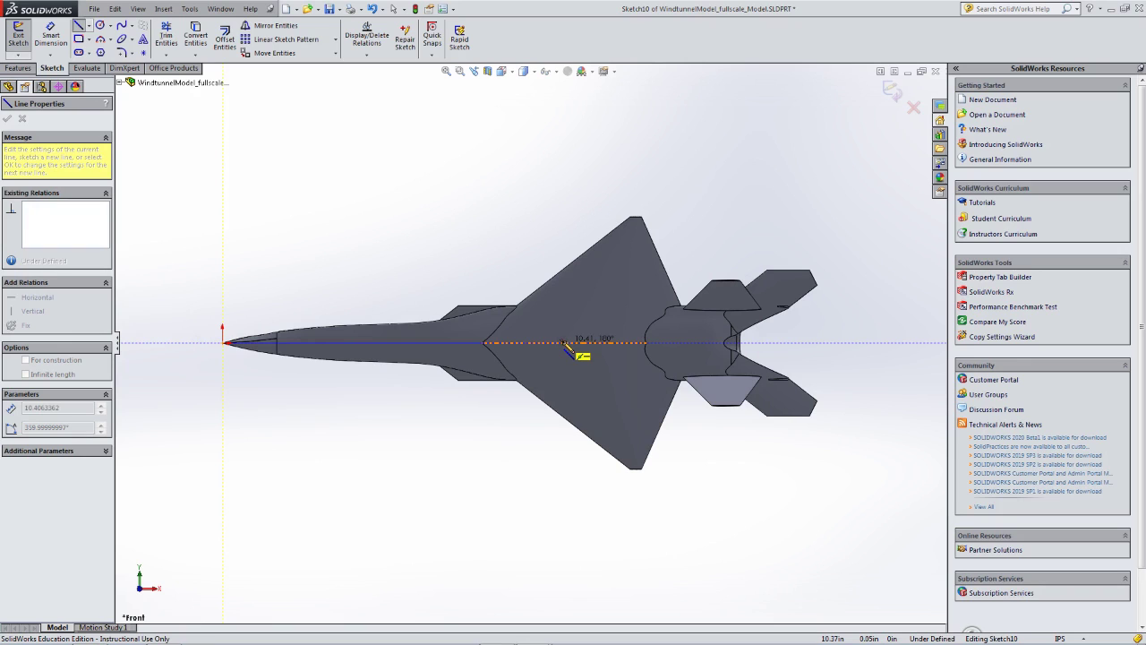
left_click(564, 343)
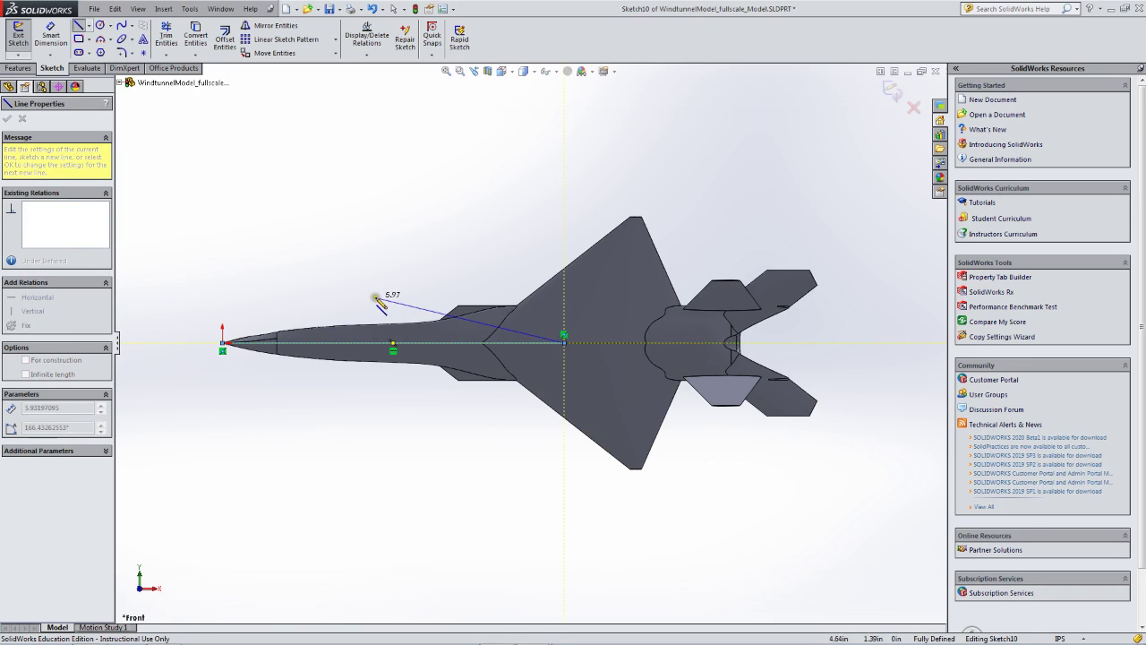
key("Escape")
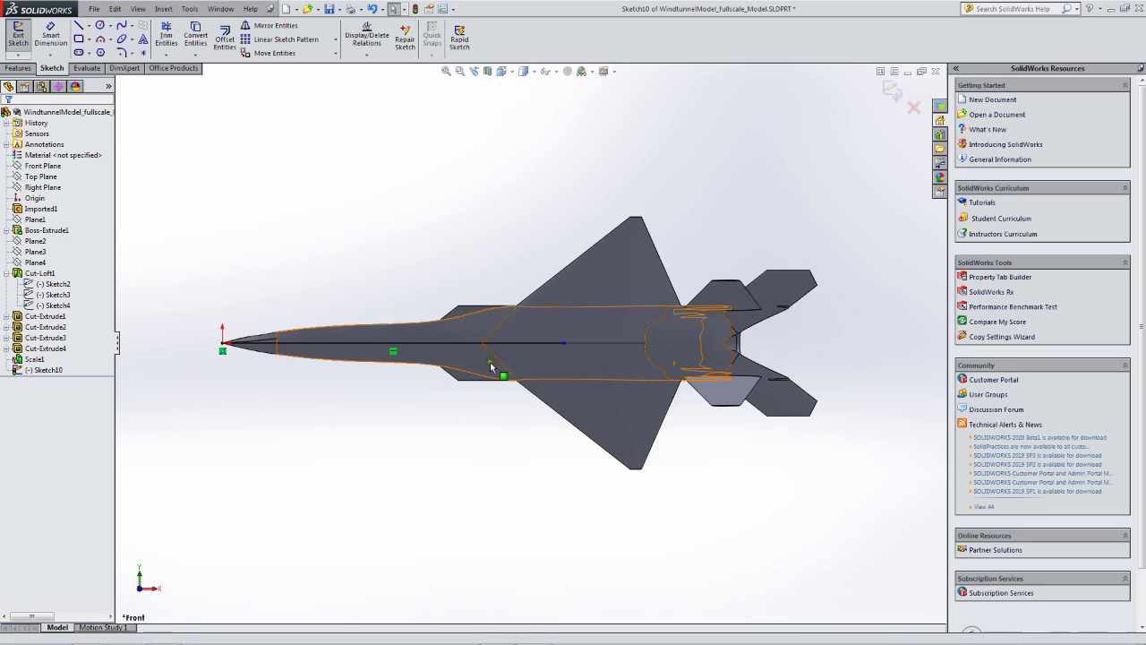
- Set the centreline's length to 41.6*12/48, giving 10.40 in
left_click(461, 347)
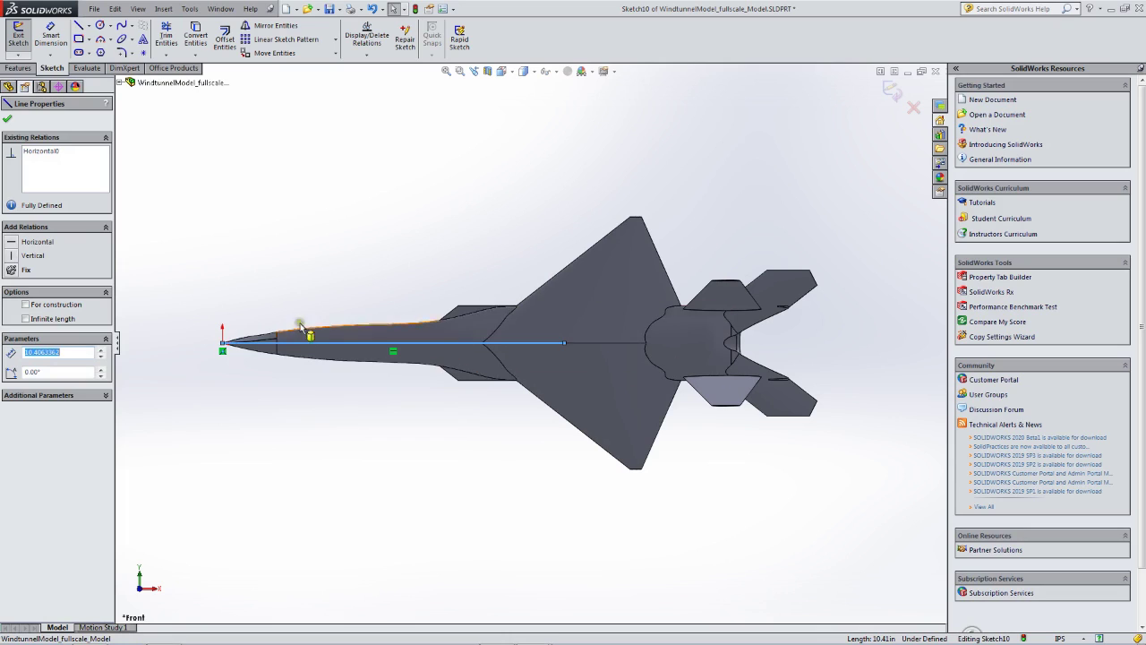
left_click(78, 358)
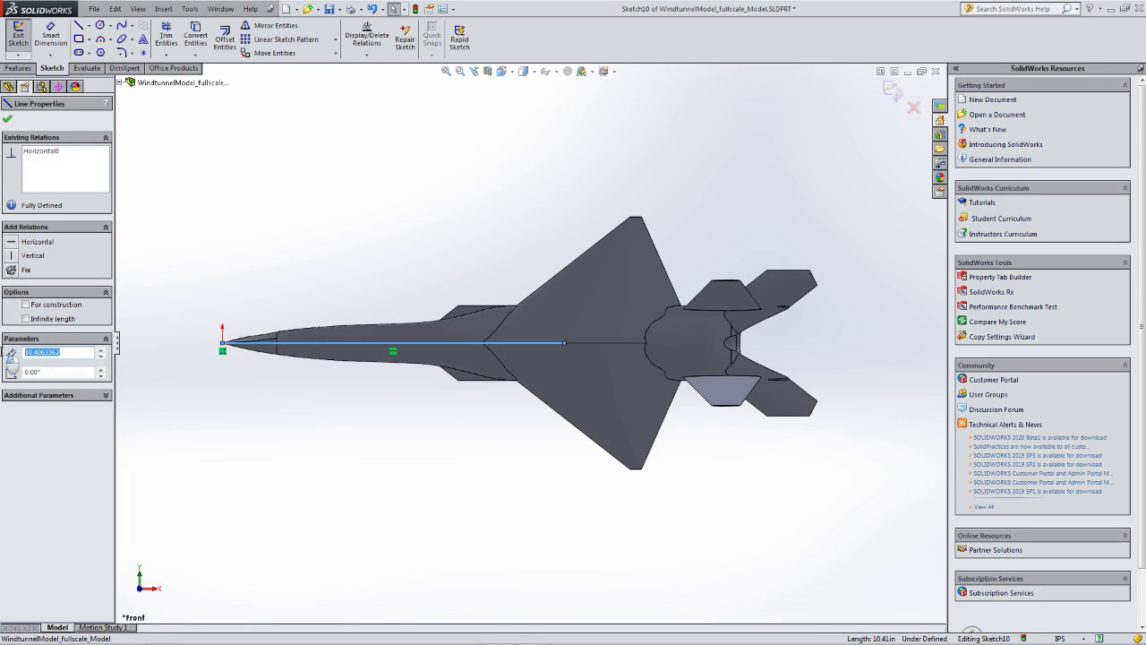
type("41.6*12/48")
key("Return")
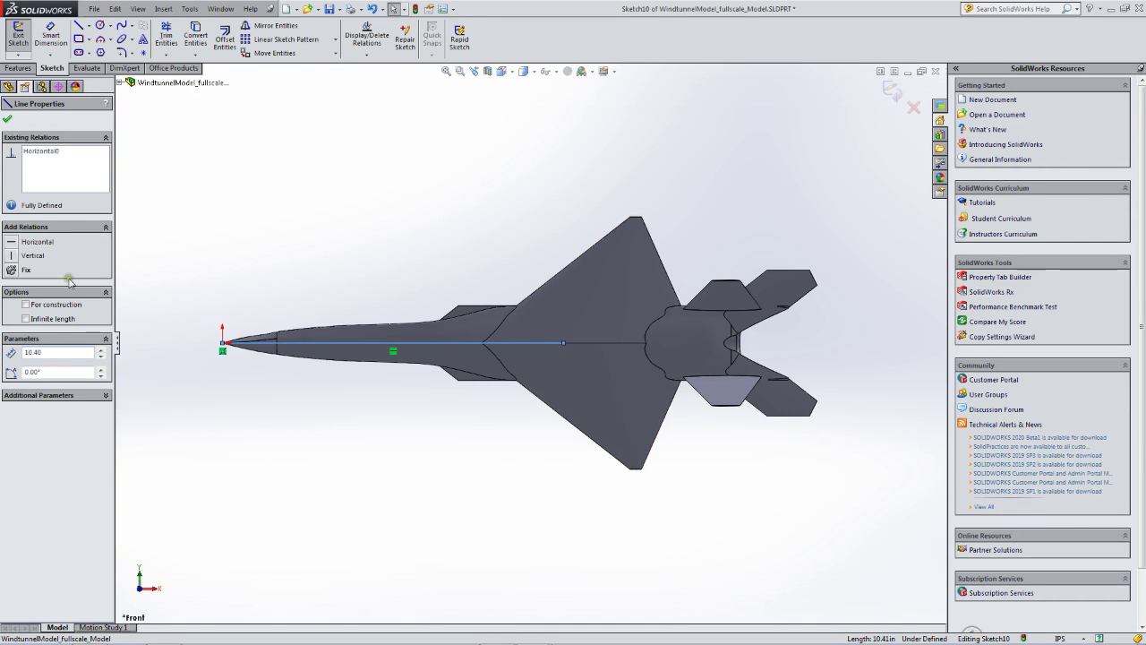
left_click(10, 121)
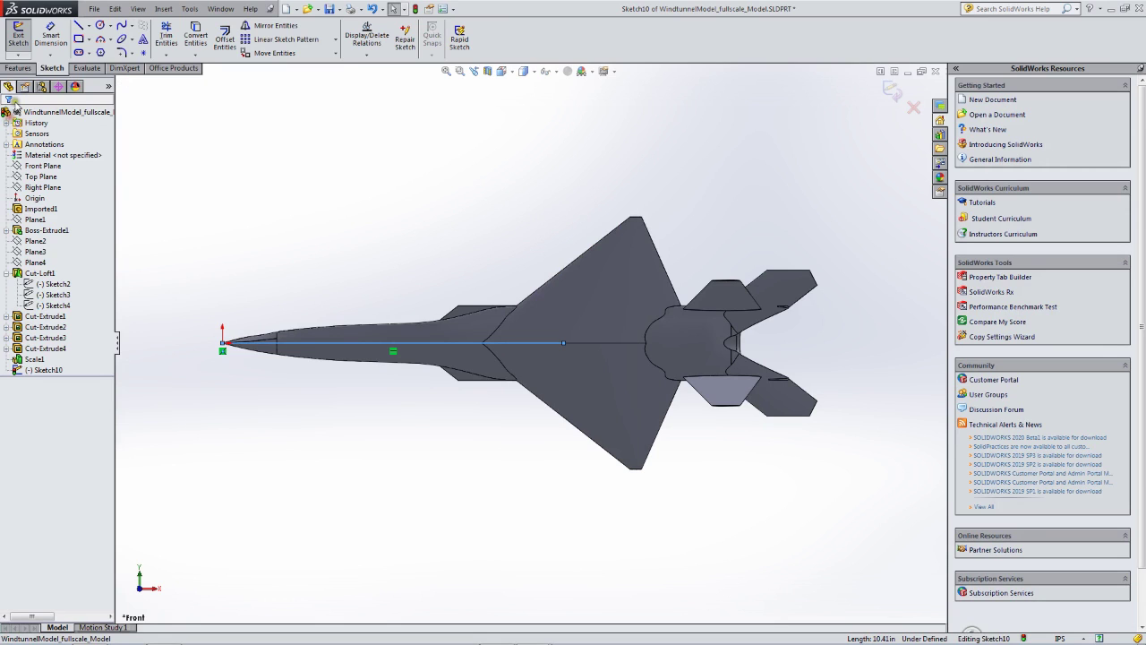
- Move the centreline sketch point to X = 8.50 in, Y 0.00 with an expression
left_click(564, 343)
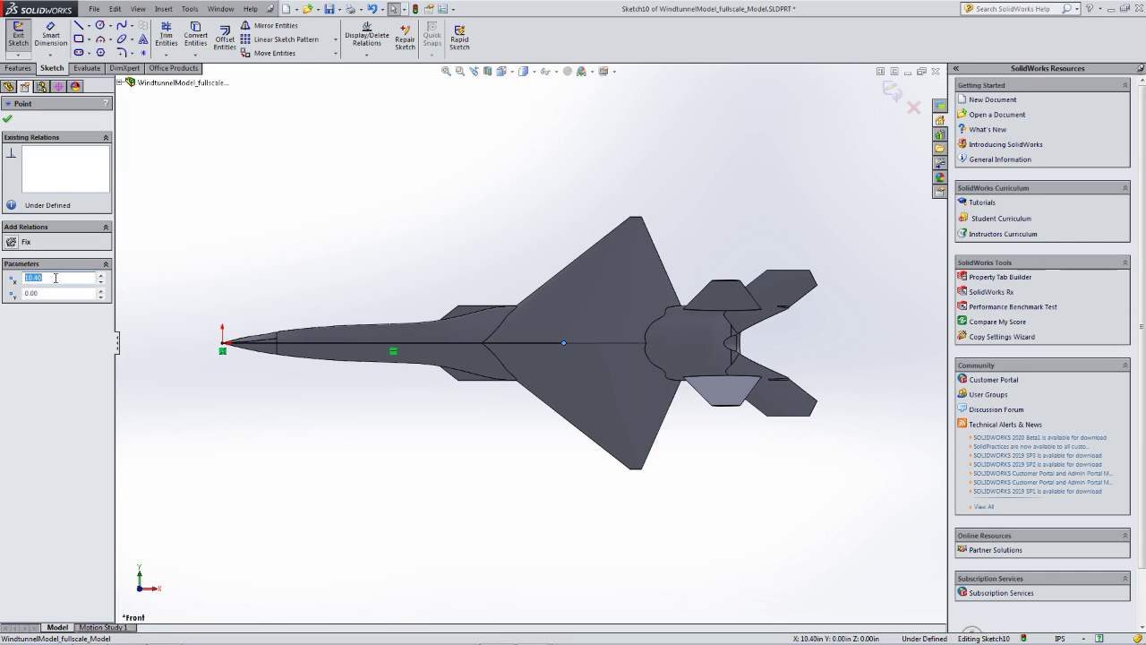
left_click(47, 278)
type("-4.9")
key("Return")
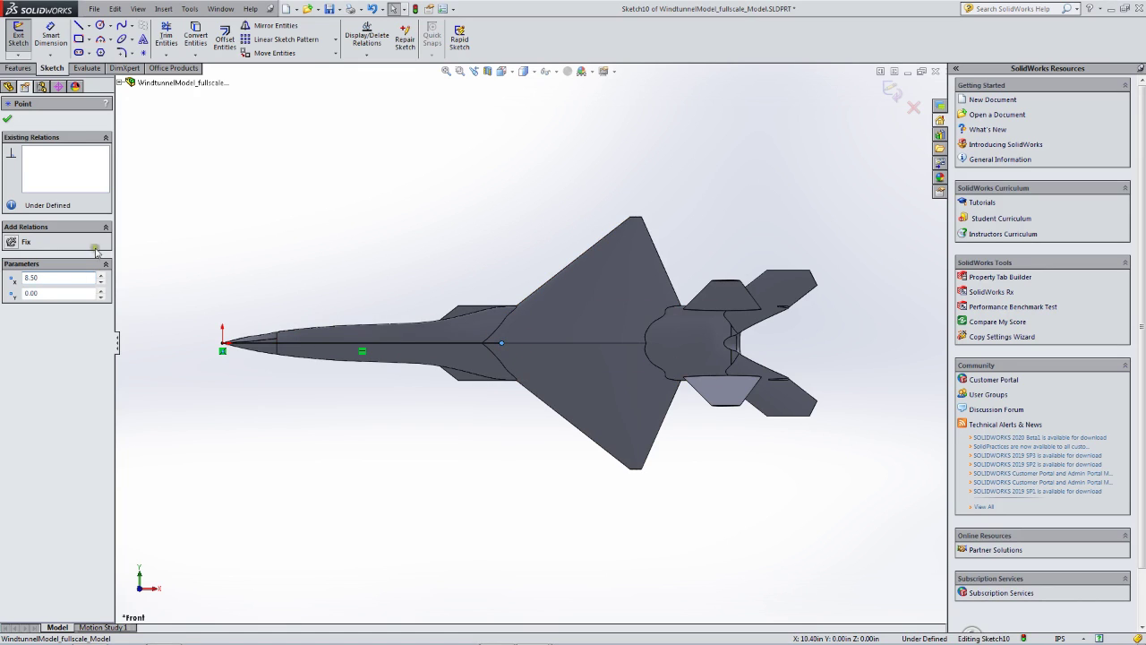
left_click(7, 121)
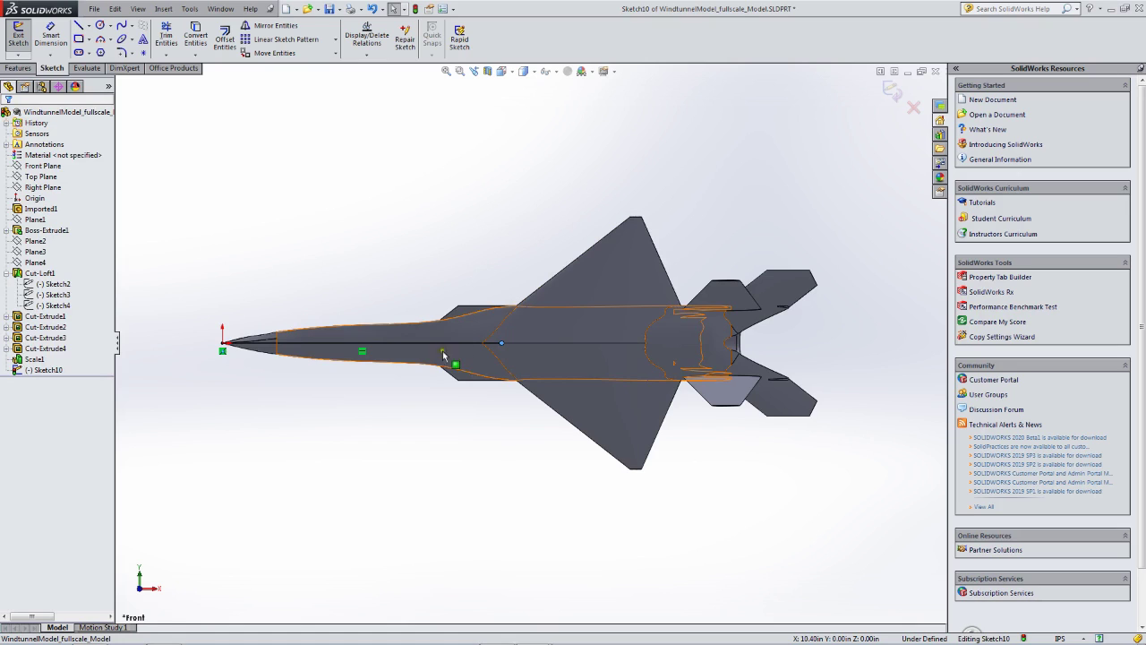
scroll(497, 338, "down", 5)
scroll(539, 367, "down", 5)
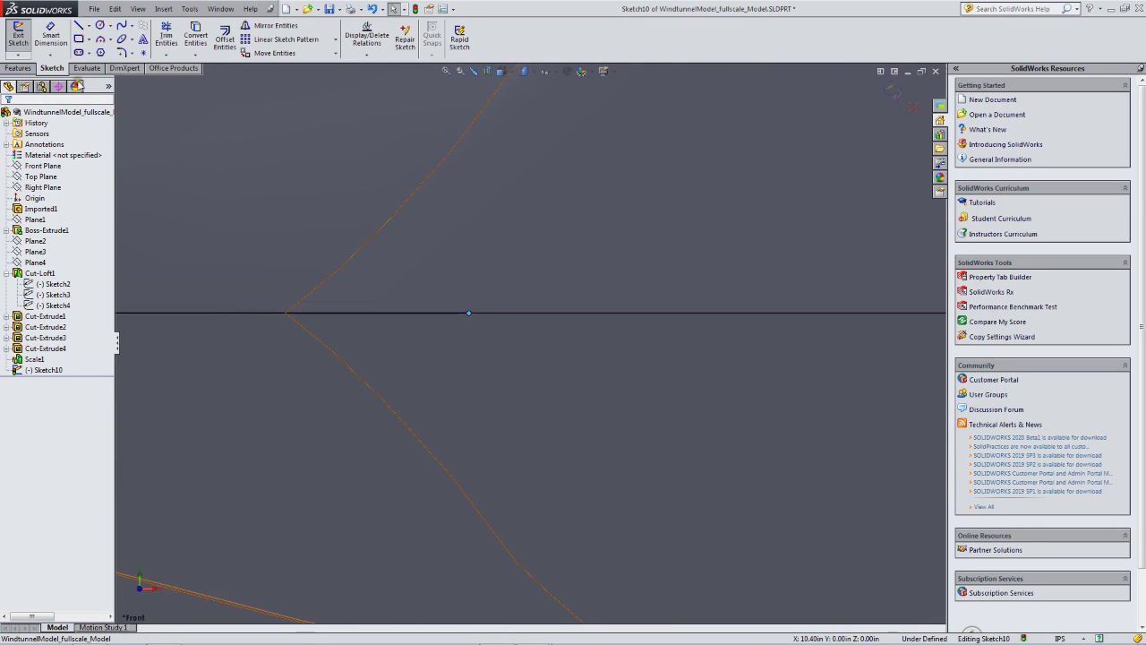
left_click(100, 25)
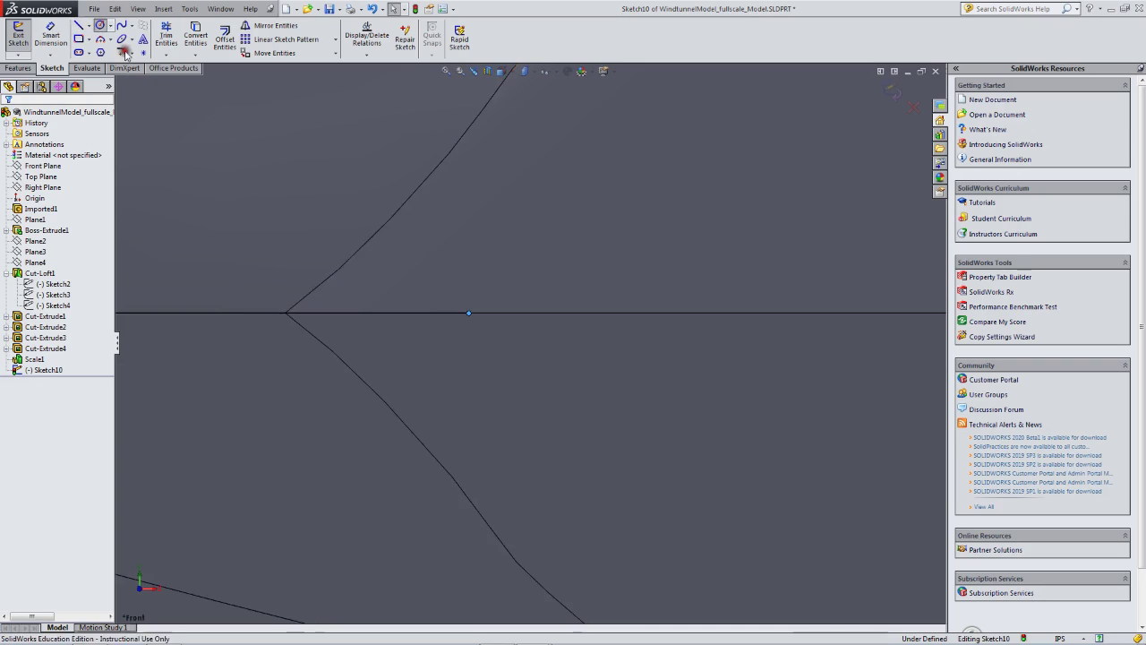
- Draw a circle of radius 0.0625 centred on the 8.50 in centreline point
left_click(469, 313)
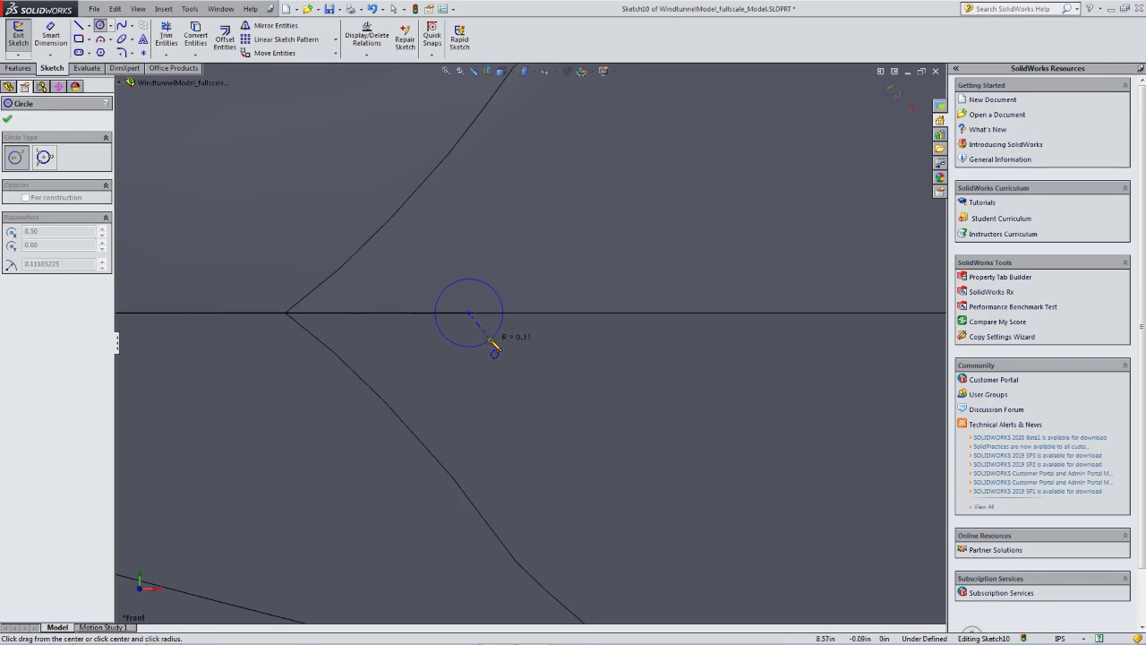
left_click(498, 350)
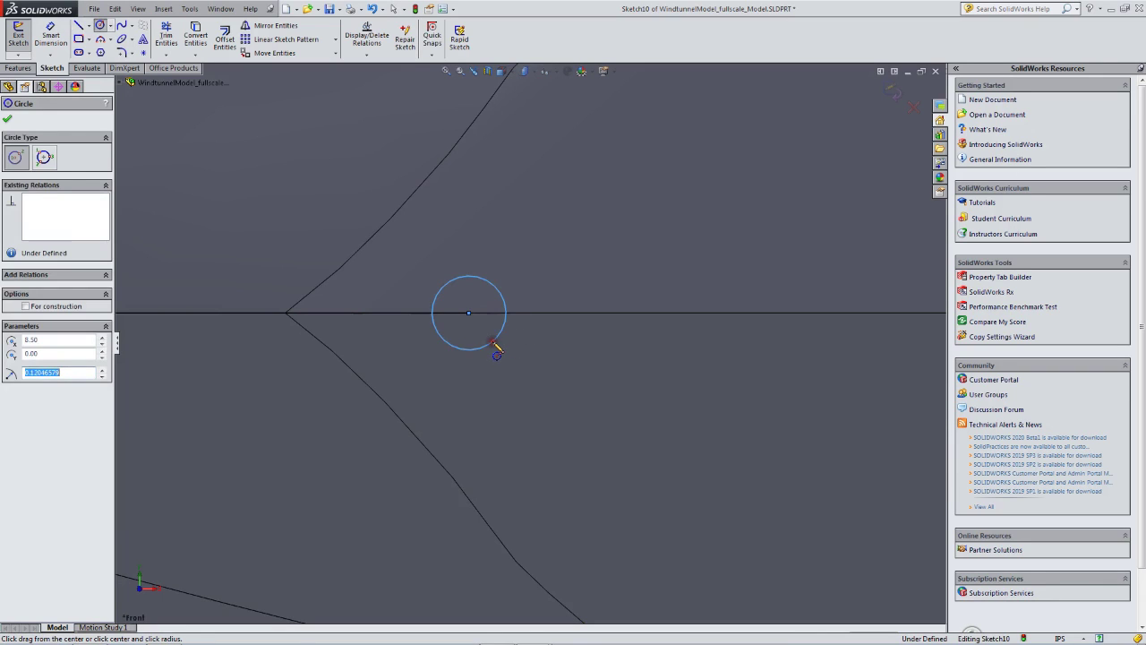
left_click(67, 372)
left_click_drag(66, 373, 40, 374)
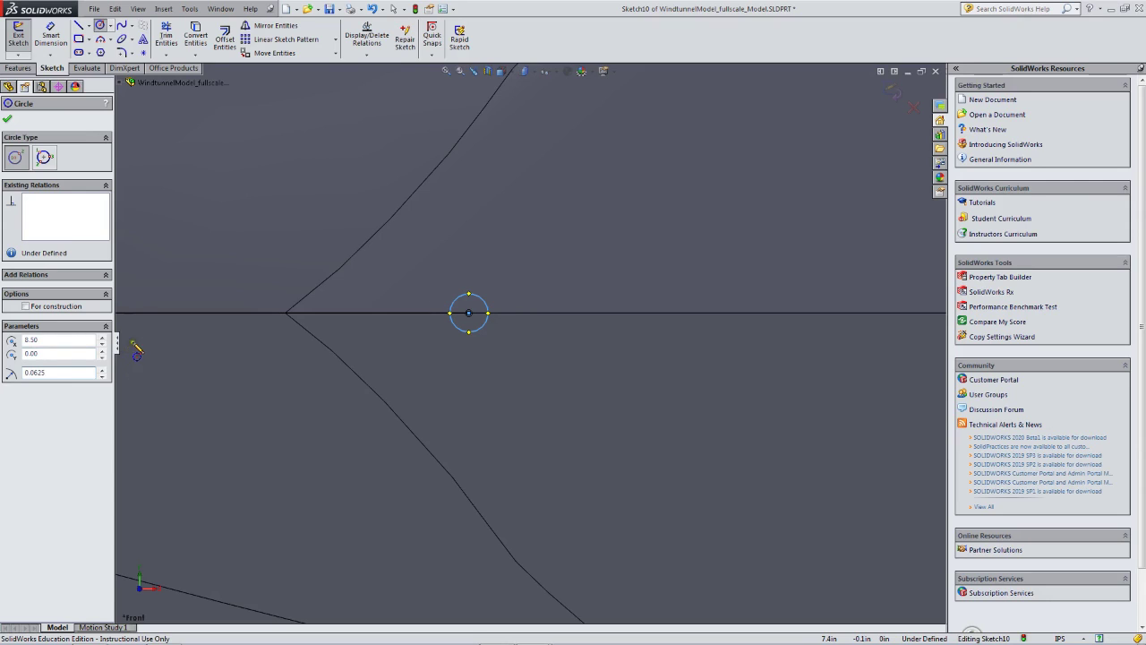
left_click(8, 120)
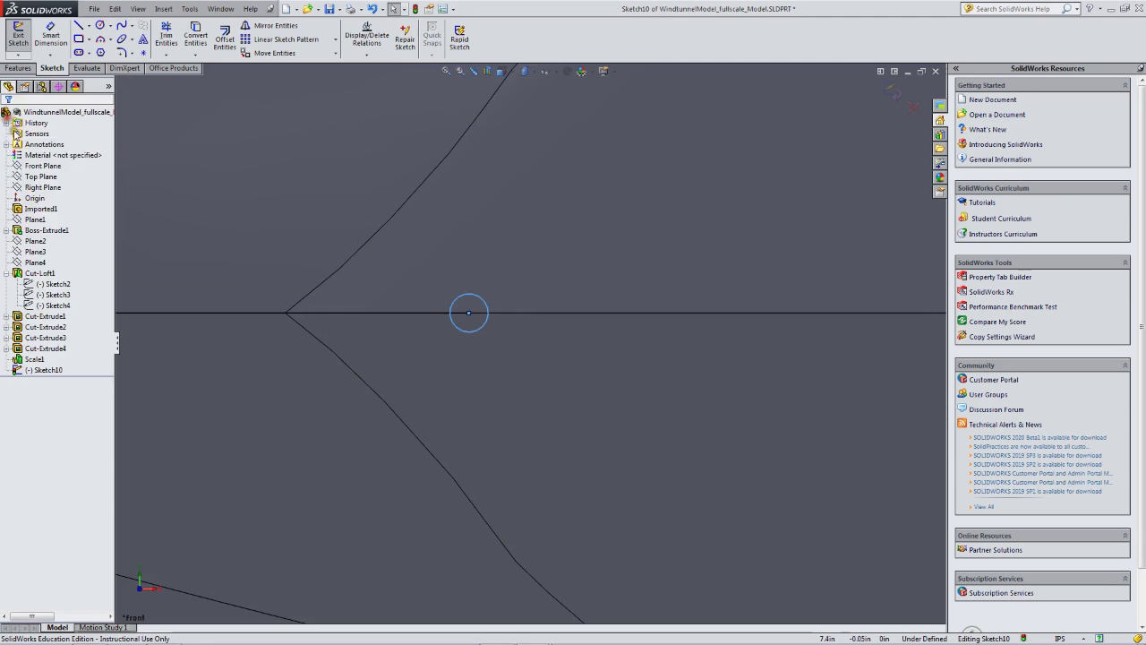
- Check the centreline's length in a 3-D view and exit Sketch10
mouse_move(538, 281)
middle_mouse_down()
mouse_move(466, 325)
mouse_move(421, 318)
middle_mouse_up()
scroll(419, 321, "up", 6)
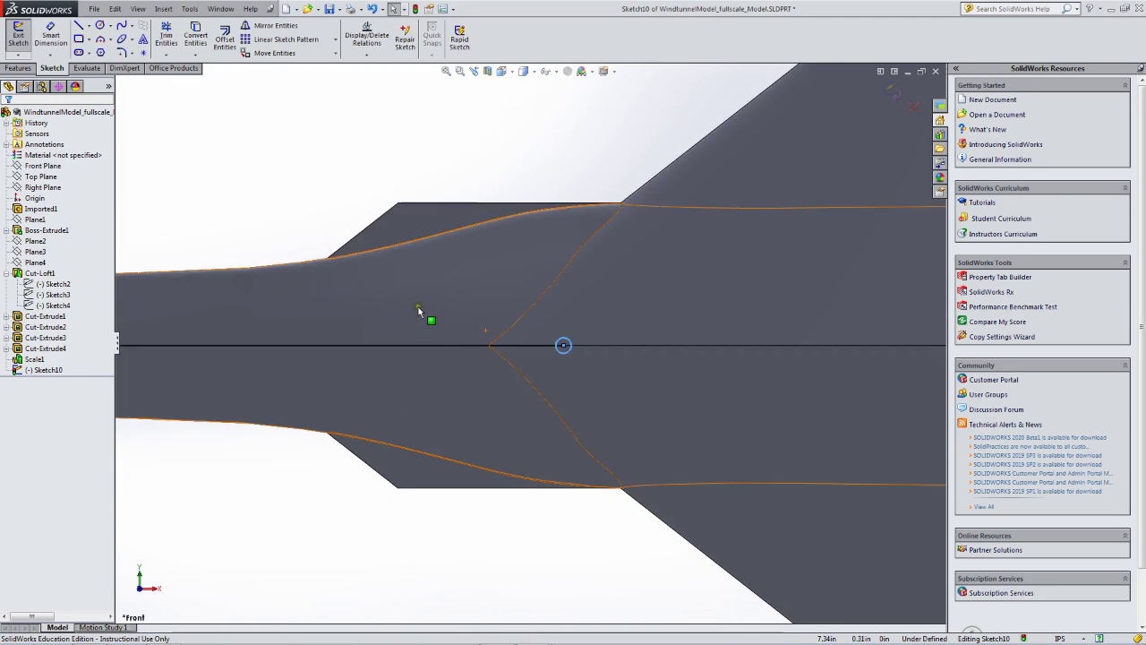
left_click(403, 344)
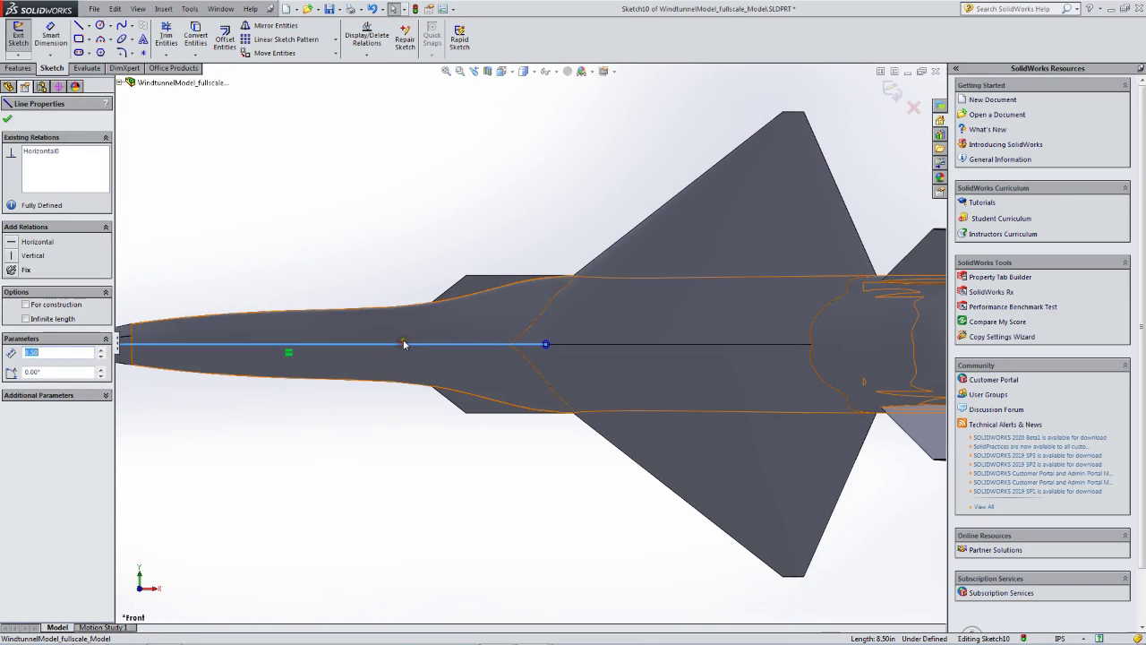
key("Escape")
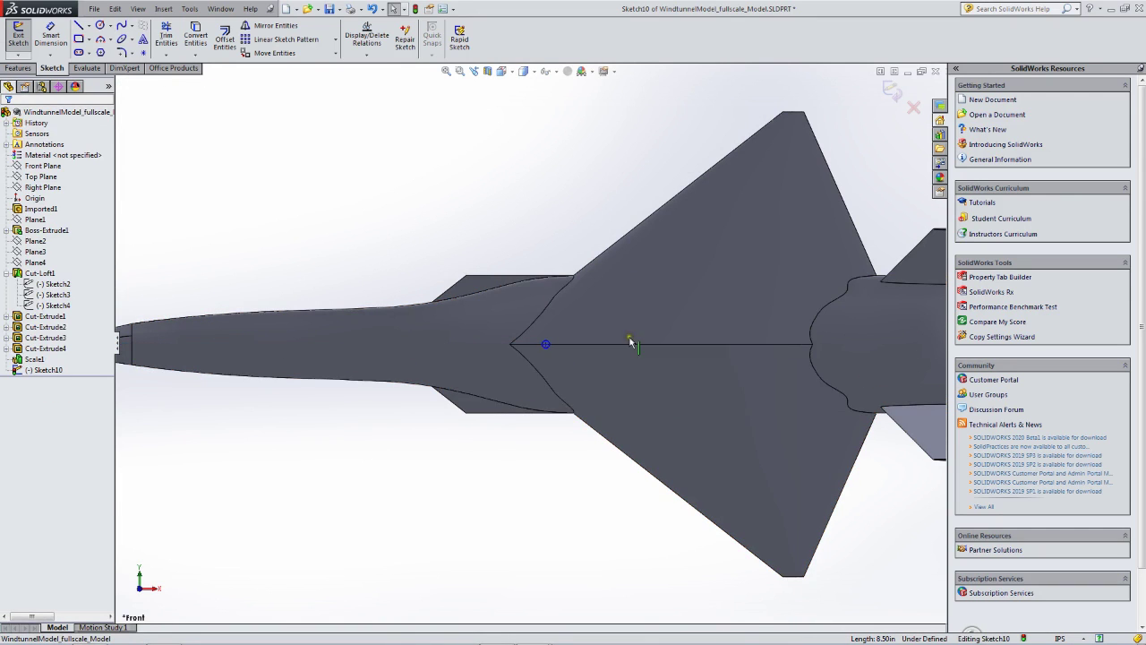
scroll(564, 381, "up", 5)
middle_click_drag(504, 380, 550, 306)
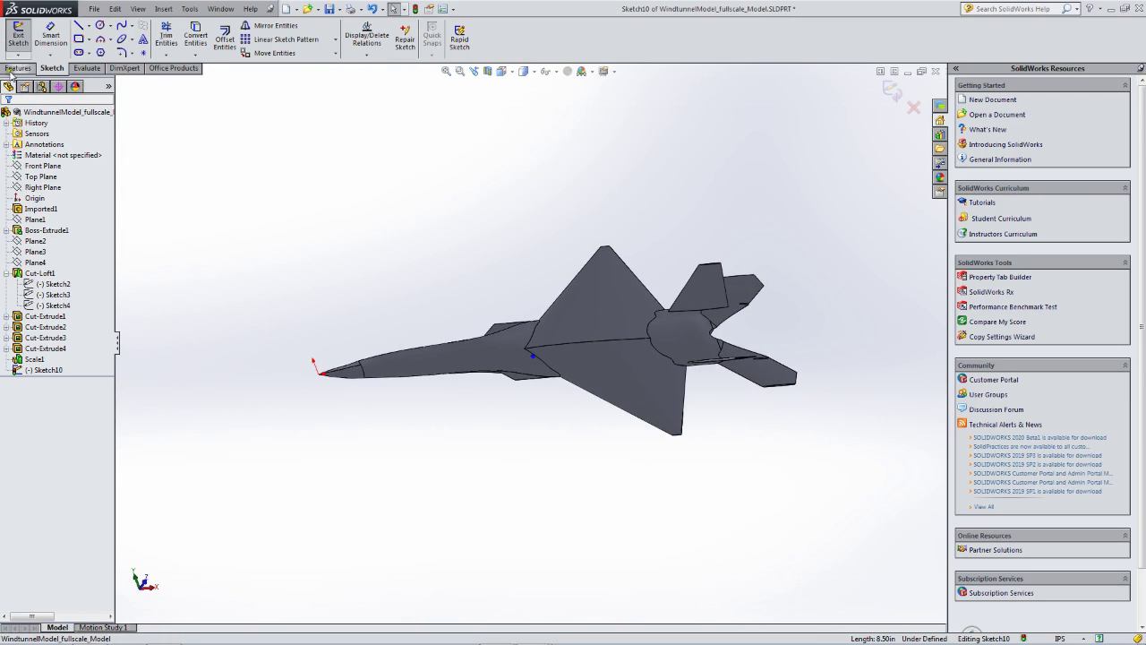
left_click(18, 36)
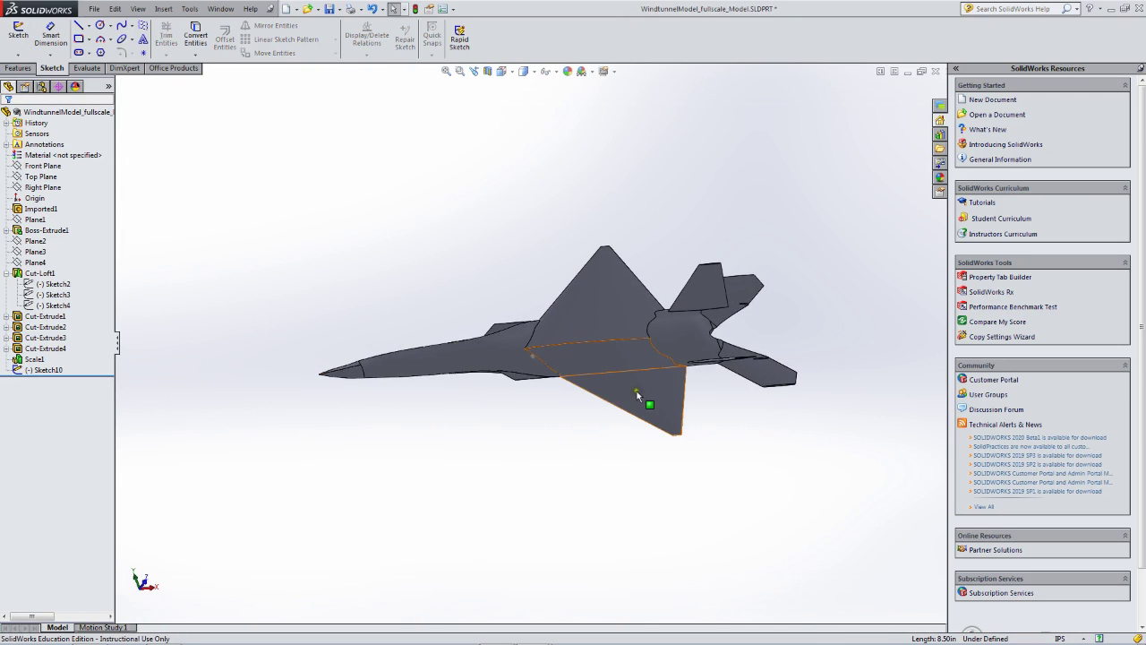
- Extrude-cut Sketch10's small circle Mid Plane 300.00 in through the jet, creating Cut-Extrude5
left_click(50, 370)
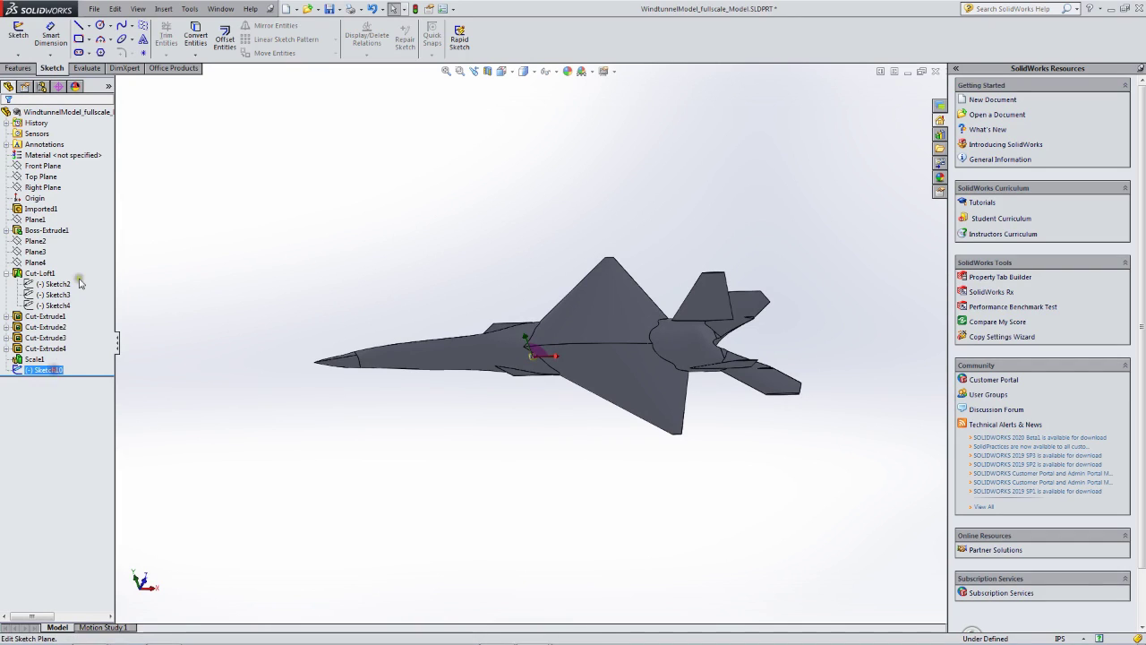
left_click(18, 68)
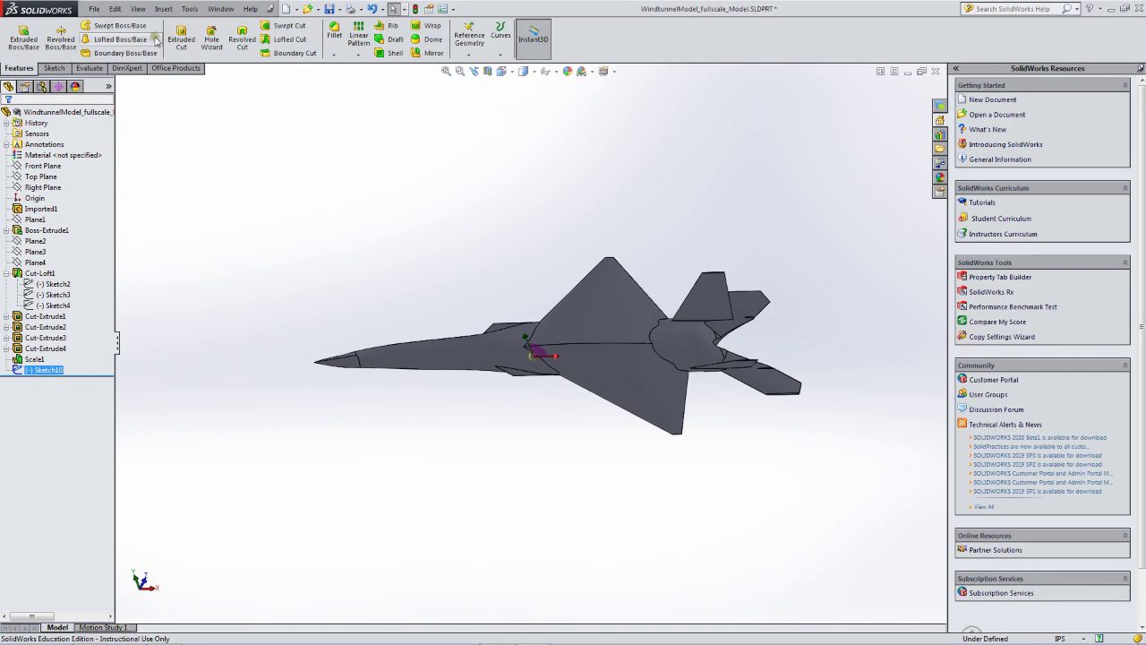
left_click(181, 38)
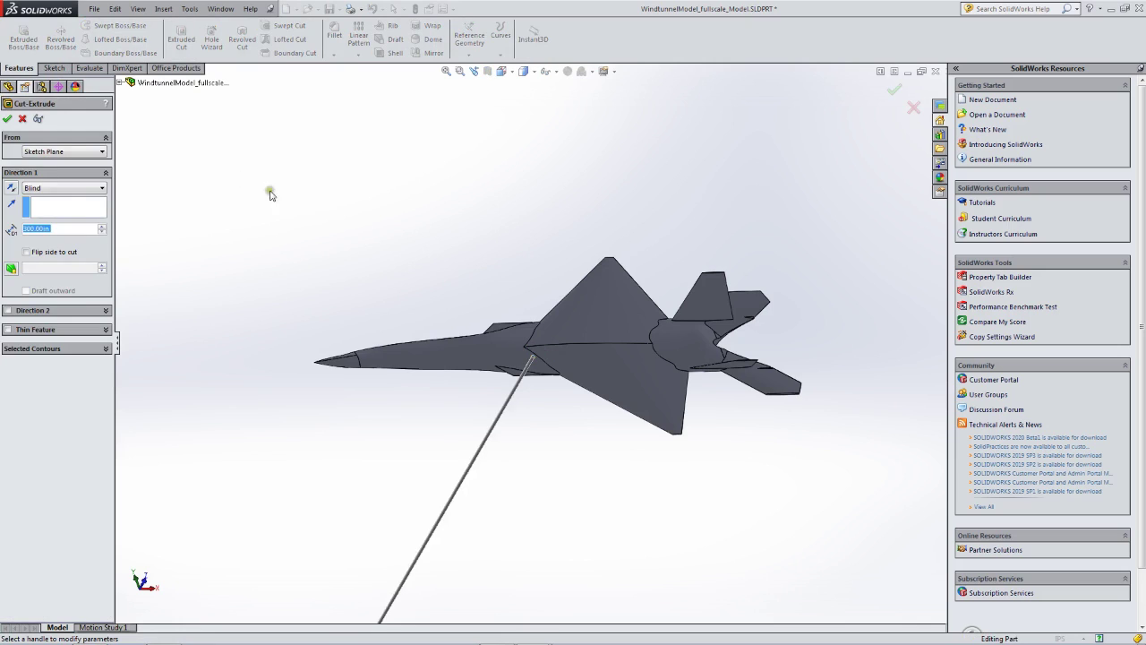
left_click(47, 188)
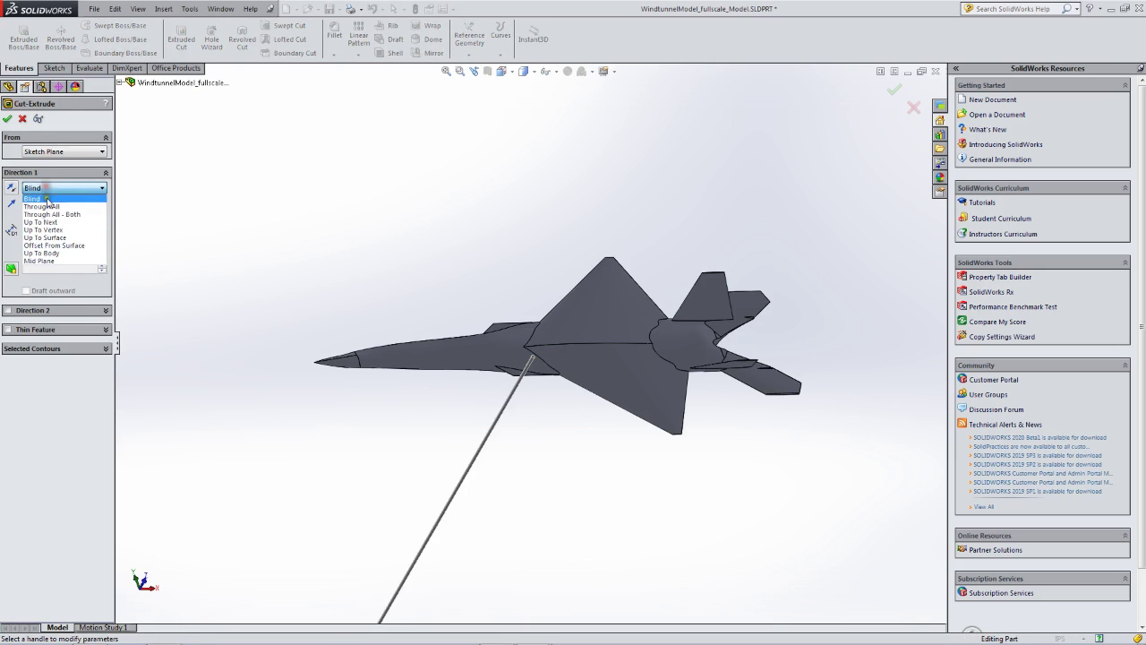
left_click(59, 261)
left_click(183, 266)
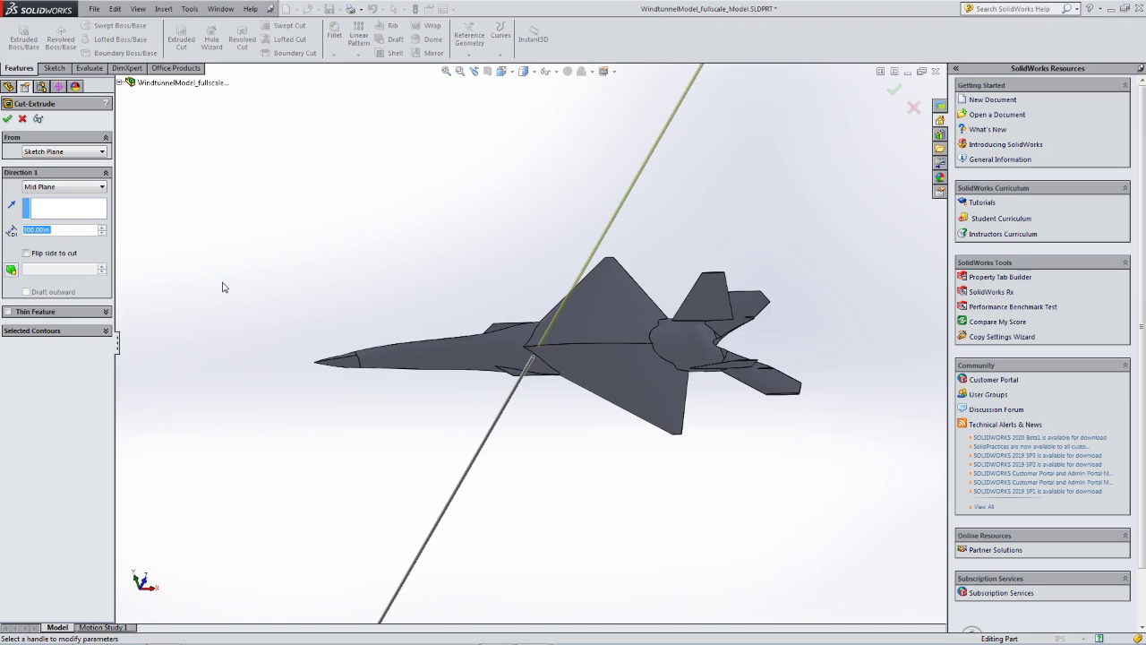
left_click(8, 120)
middle_click_drag(420, 280, 489, 159)
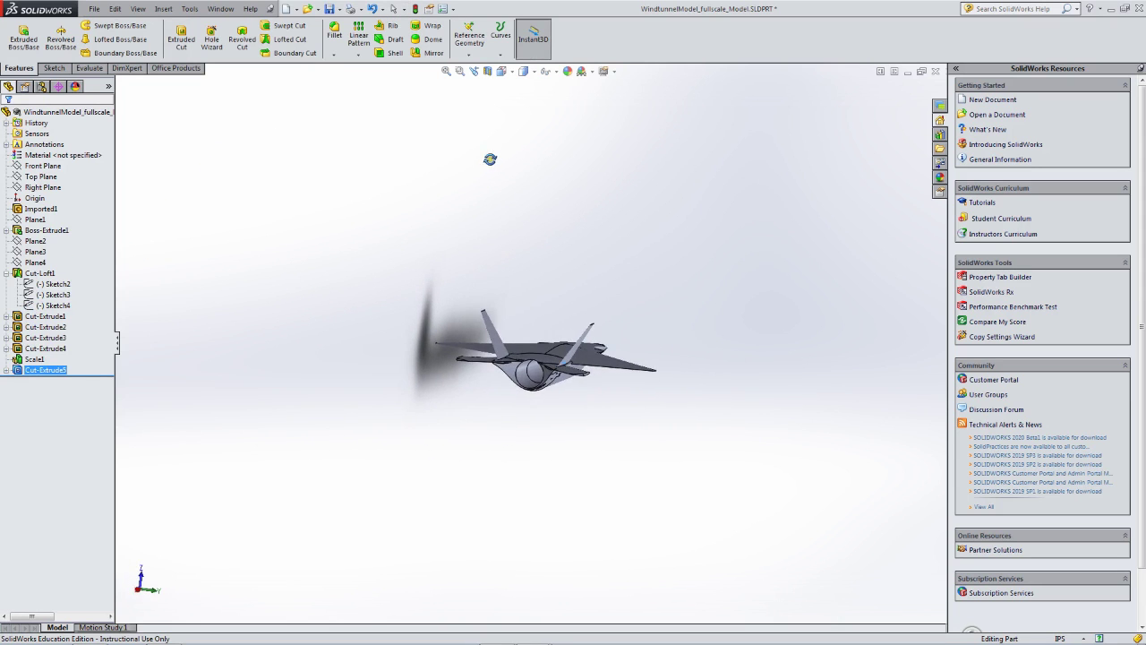
left_click(539, 380)
middle_click_drag(539, 381, 337, 337)
scroll(564, 369, "down", 10)
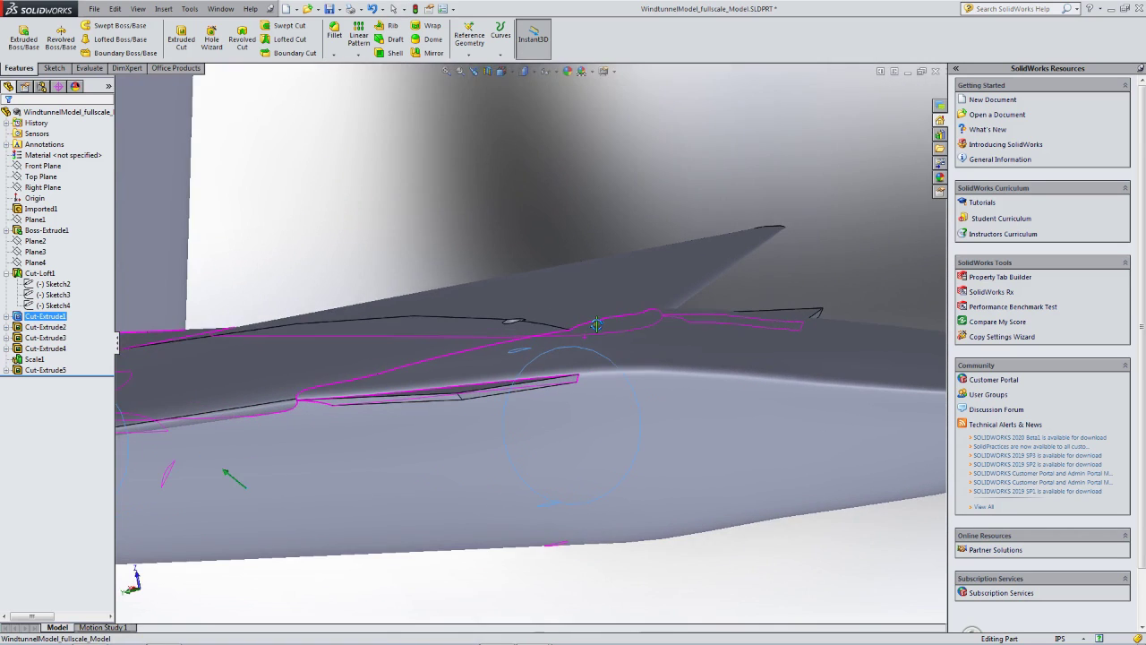
middle_click_drag(596, 324, 566, 322)
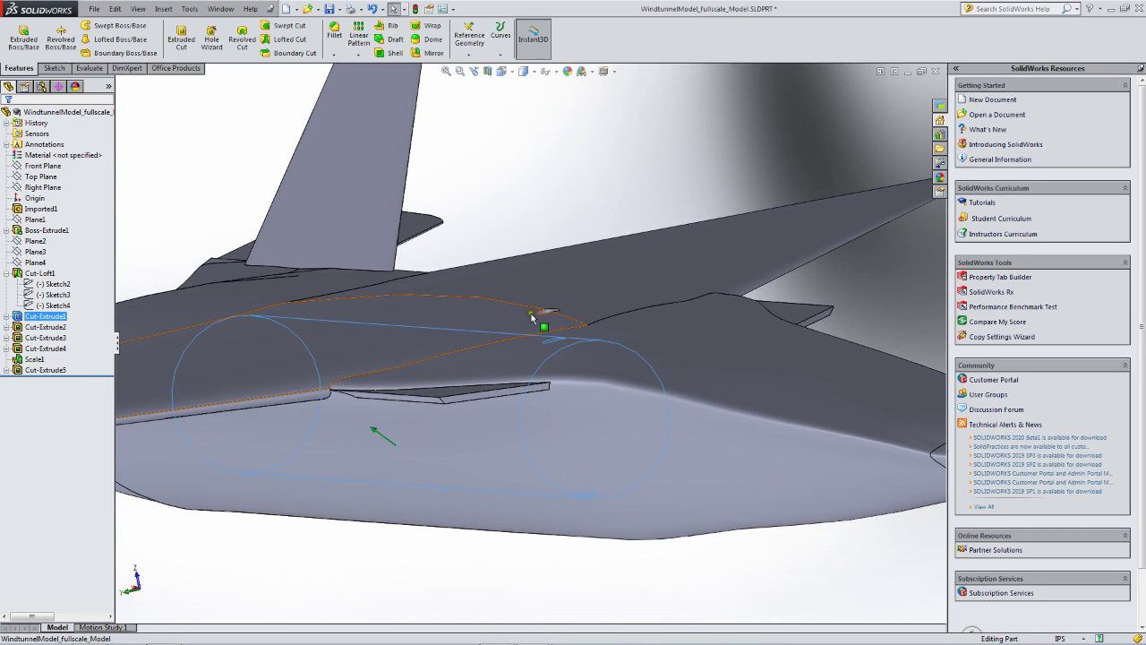
middle_click_drag(563, 322, 341, 259)
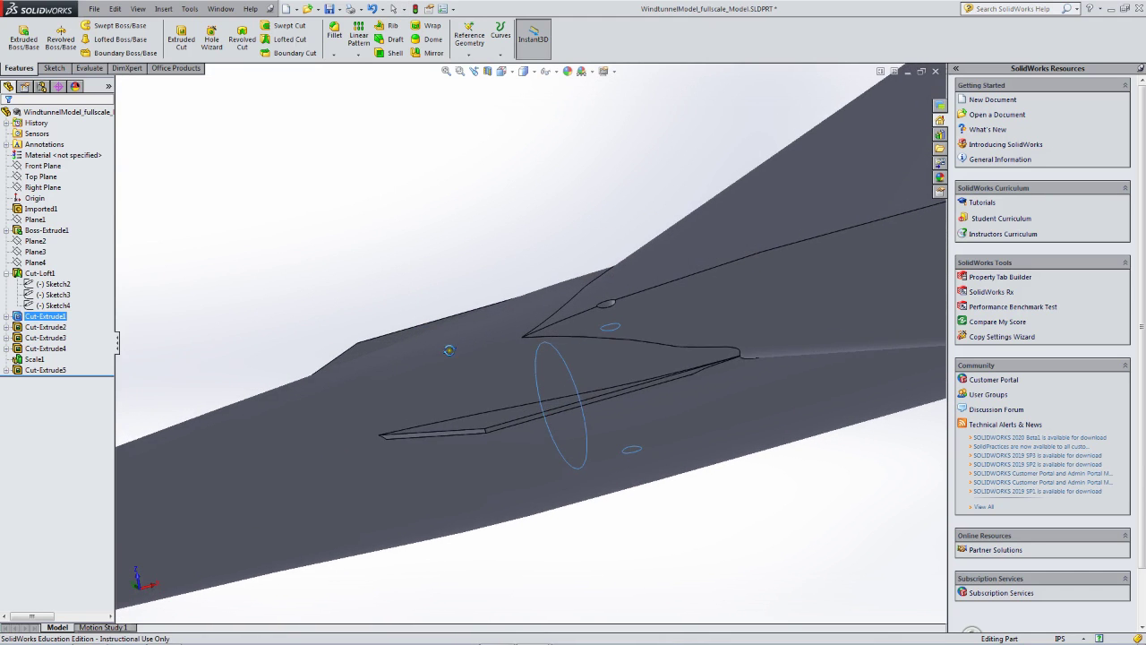
left_click(40, 166)
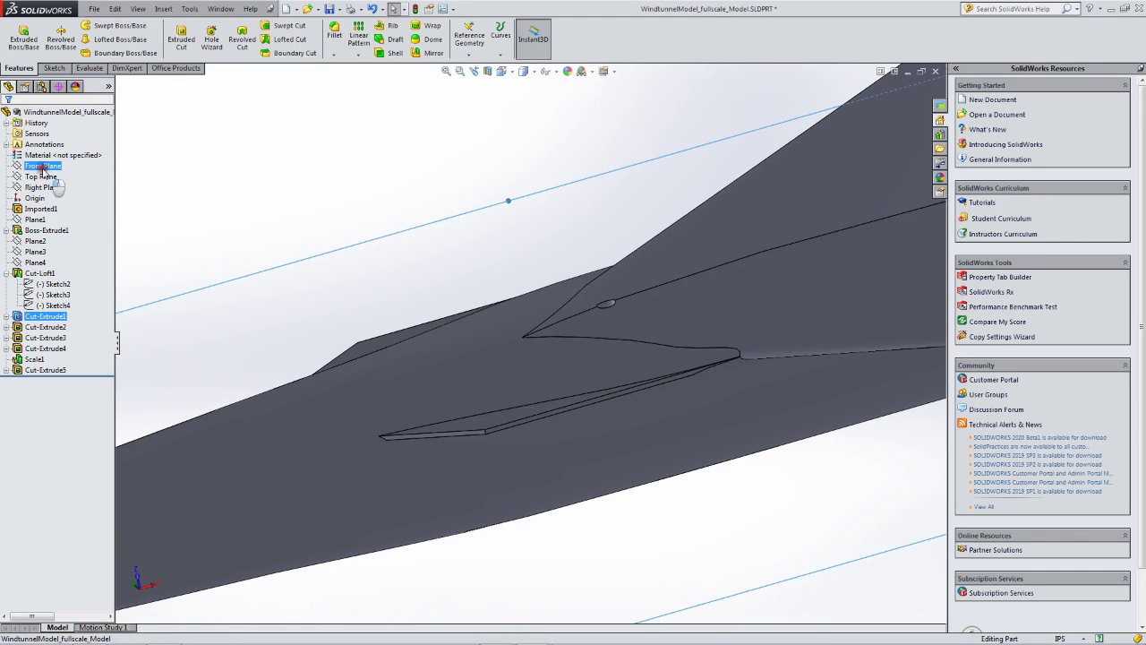
- Select Plane1 and set the view to Front, zoomed in with Plane1 edge-on
middle_click_drag(205, 212, 259, 201)
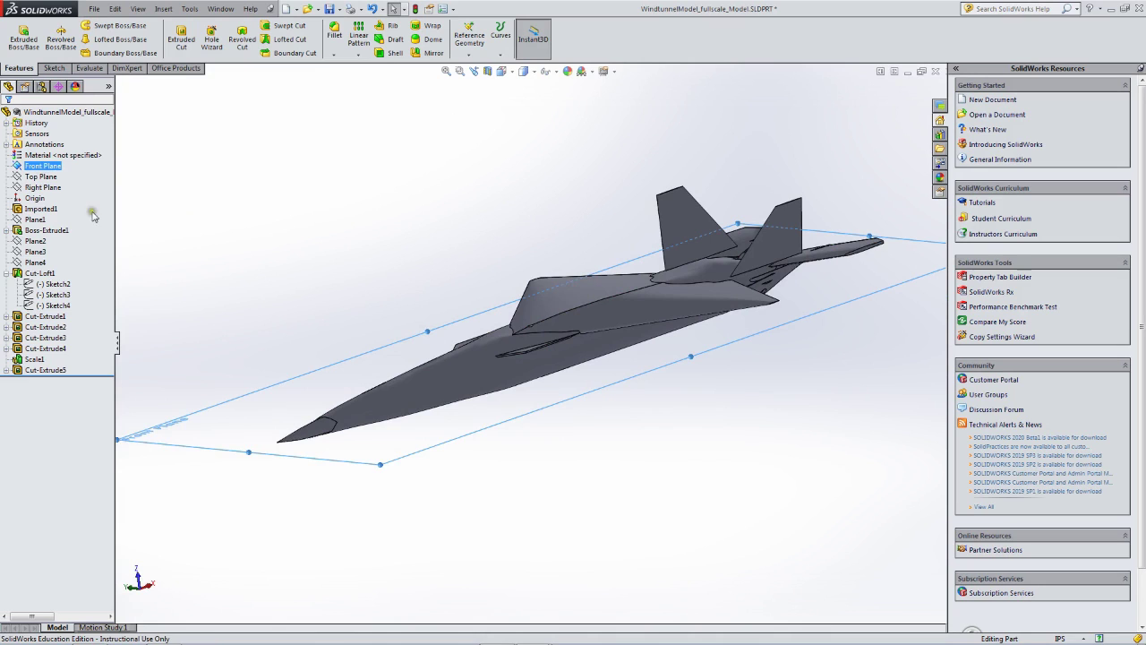
left_click(40, 221)
key("ctrl+8")
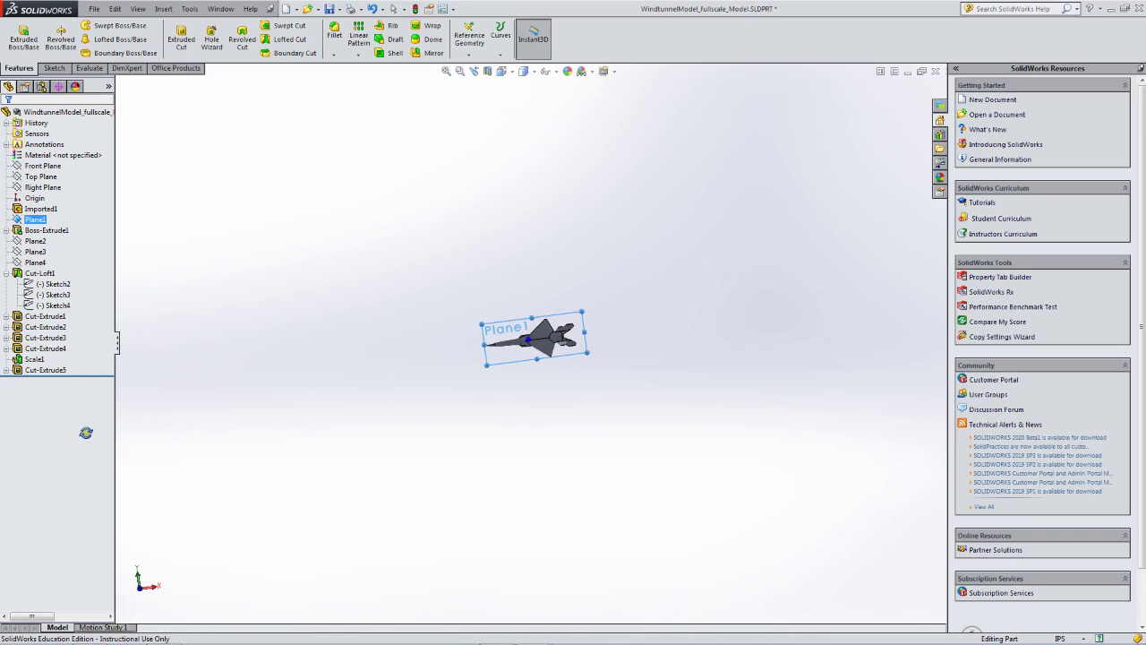
scroll(374, 401, "down", 4)
scroll(417, 316, "up", 4)
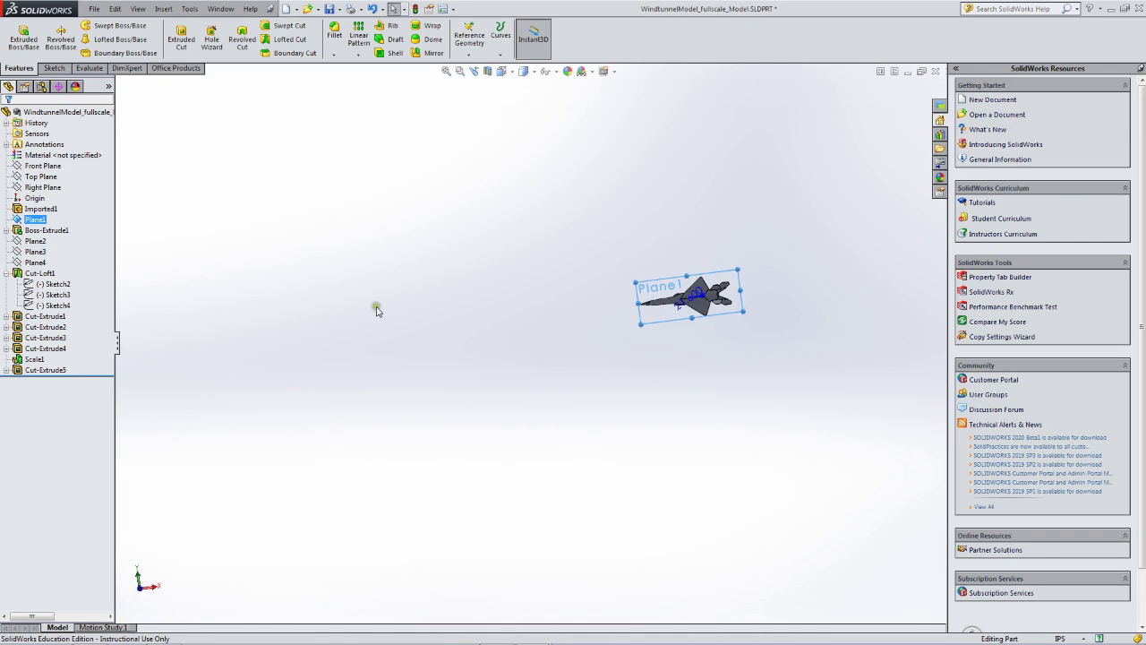
left_click(503, 71)
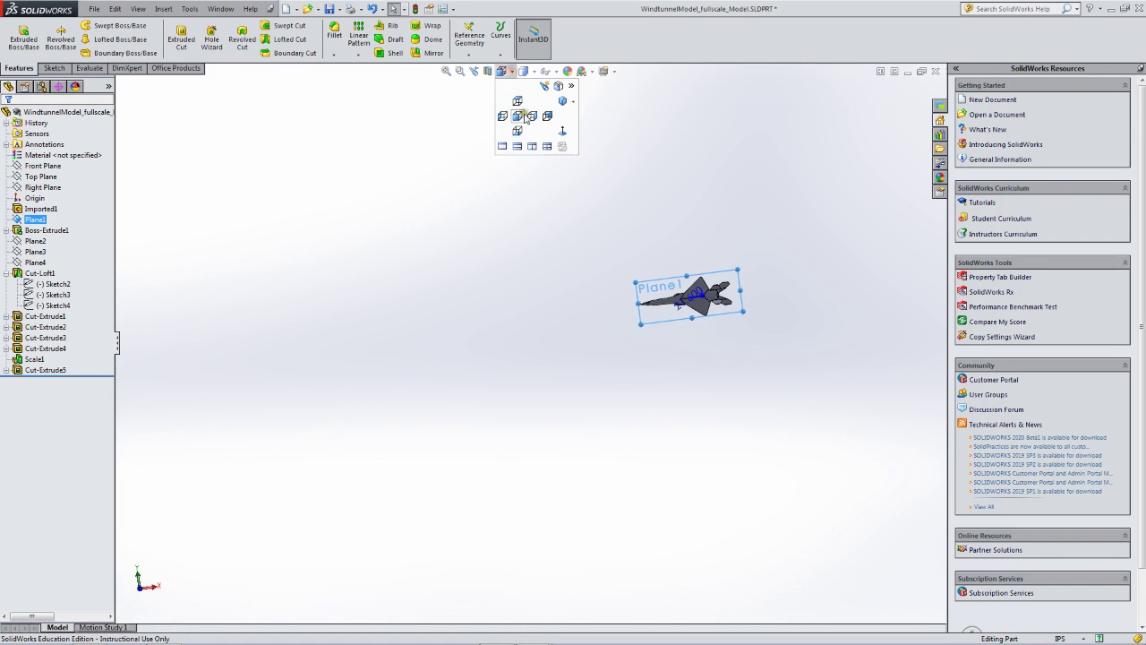
left_click(517, 116)
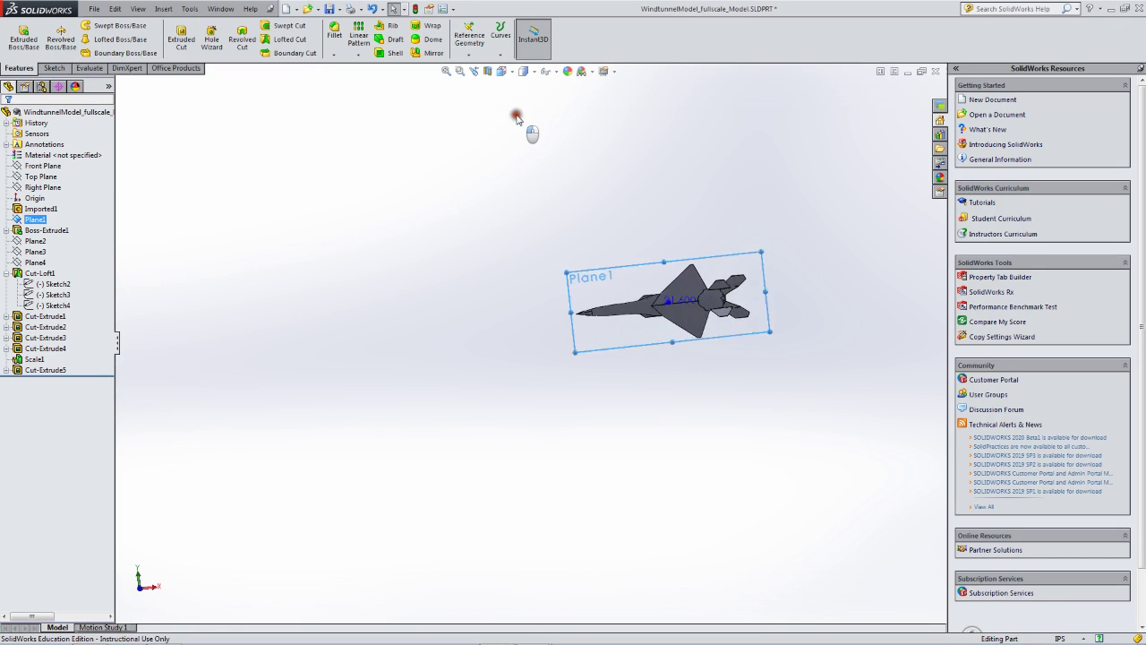
scroll(542, 376, "down", 5)
scroll(540, 351, "down", 6)
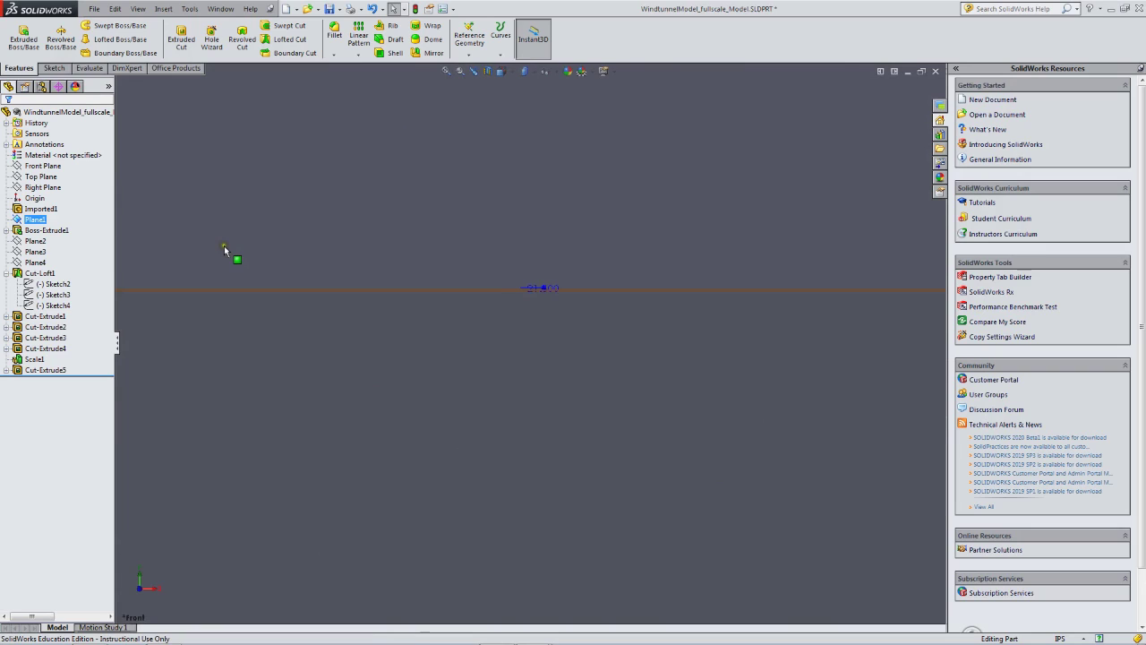
left_click(56, 69)
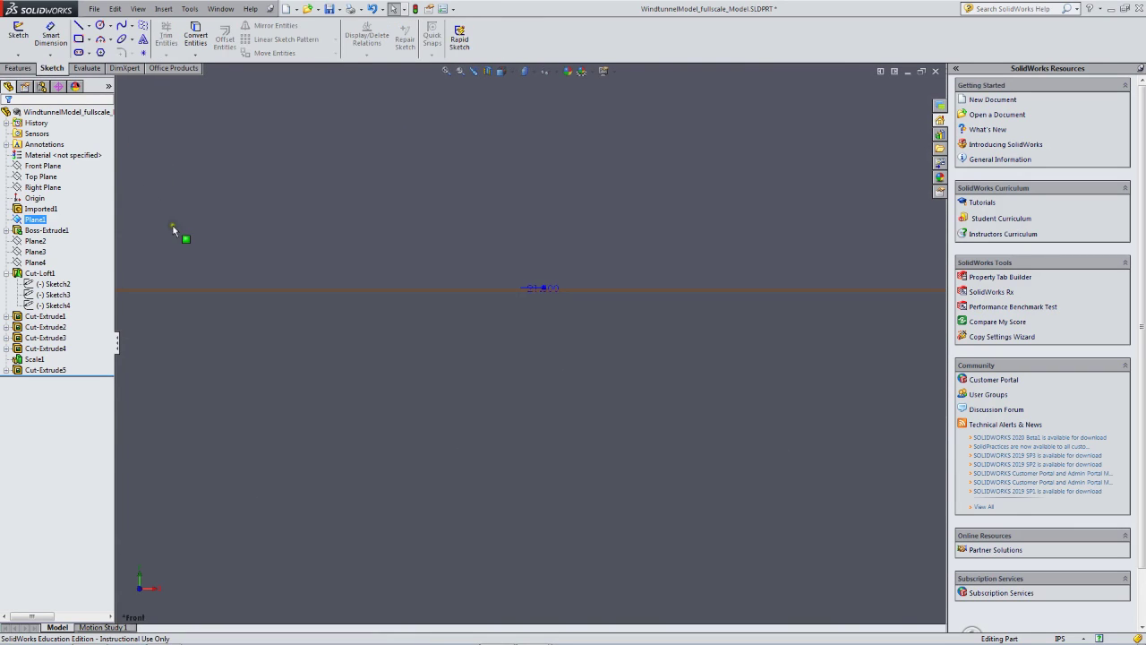
- On Plane1, draw a circle of radius 0.125 centred on the centreline at X 8.50
scroll(563, 310, "up", 3)
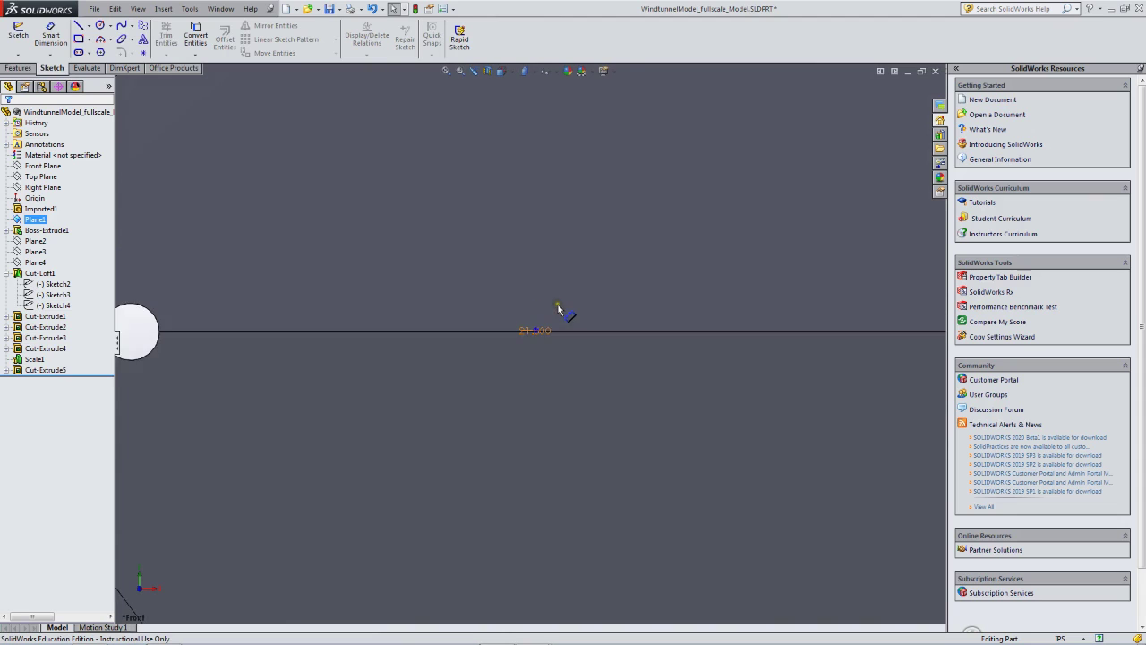
scroll(557, 311, "up", 3)
scroll(399, 293, "down", 3)
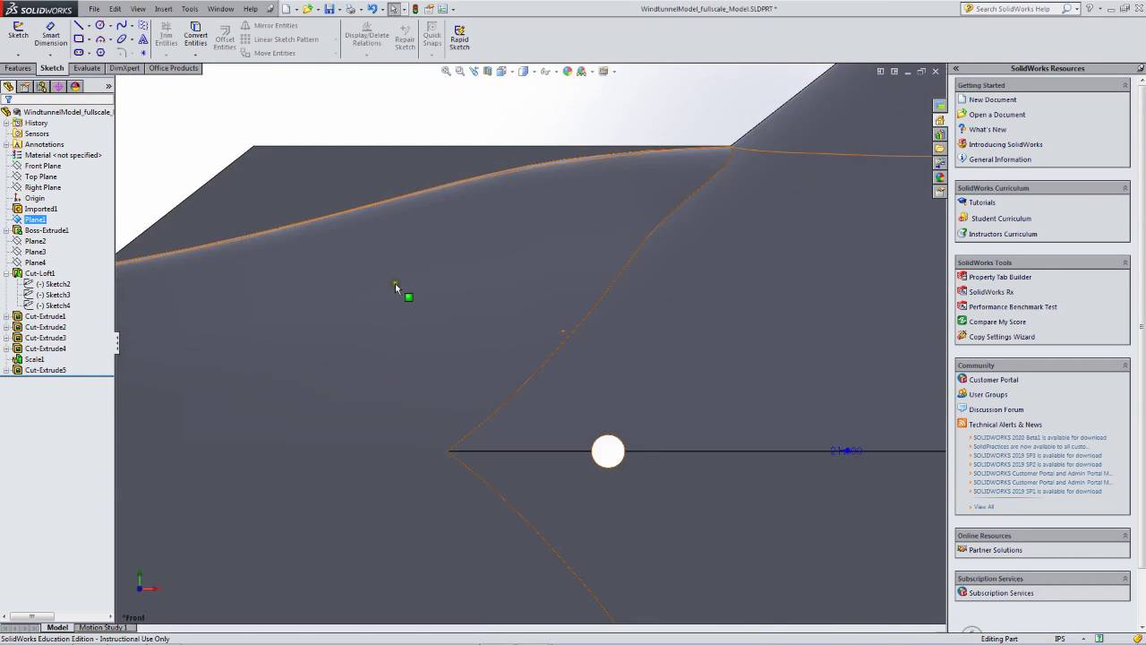
scroll(442, 301, "up", 3)
scroll(533, 328, "down", 3)
scroll(545, 340, "up", 3)
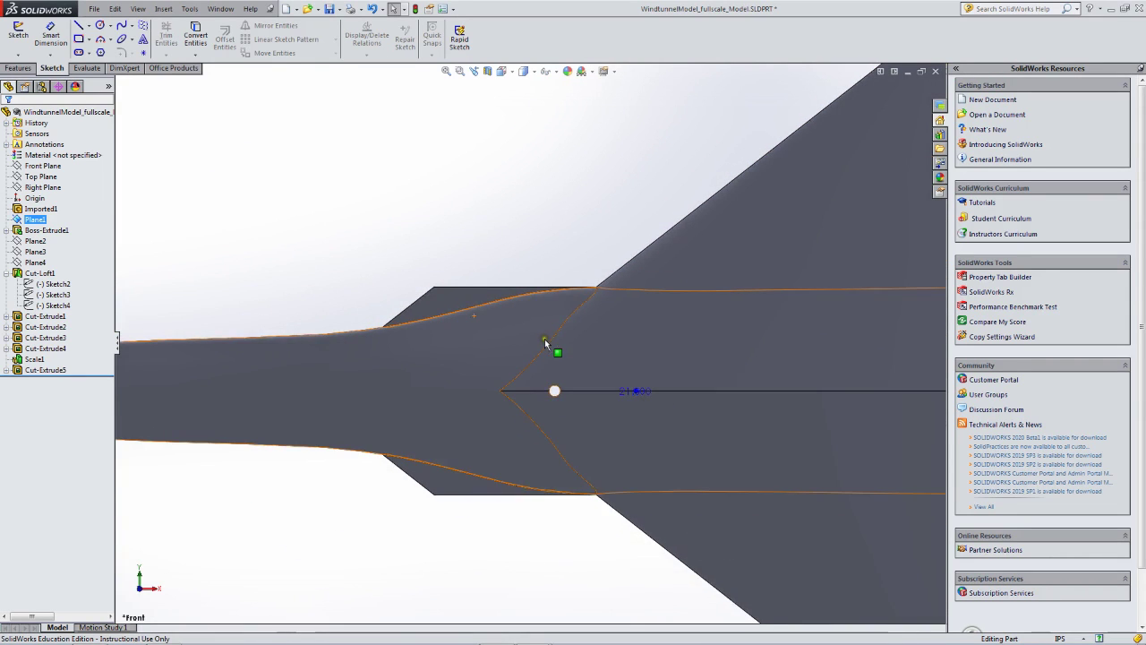
scroll(549, 354, "up", 3)
scroll(540, 365, "down", 3)
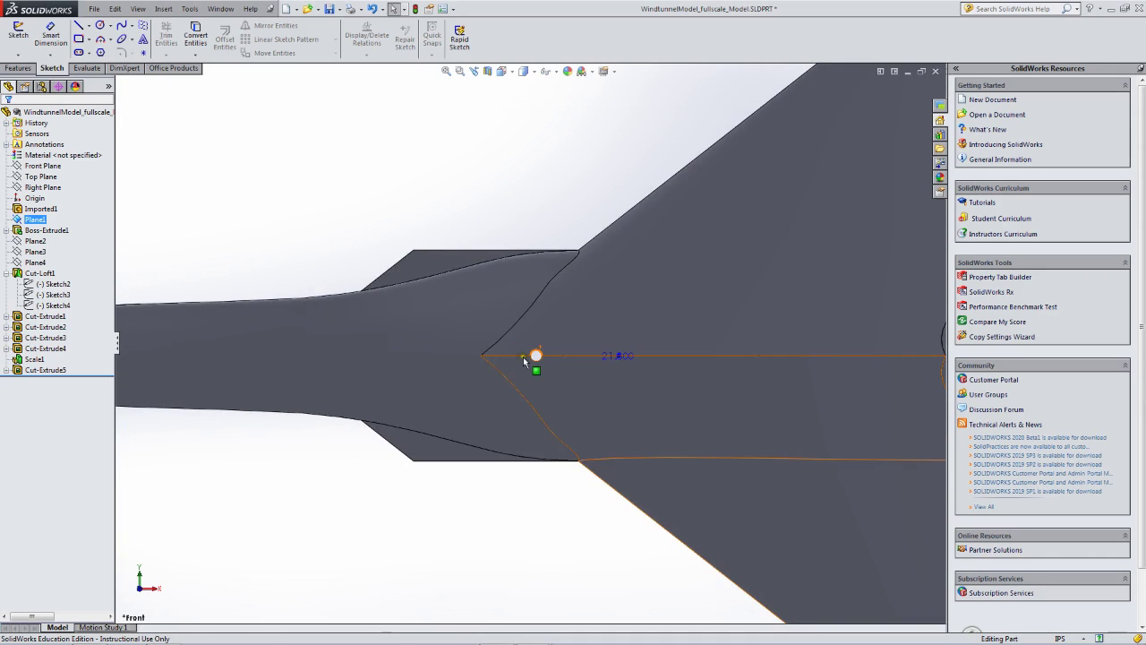
scroll(508, 316, "down", 2)
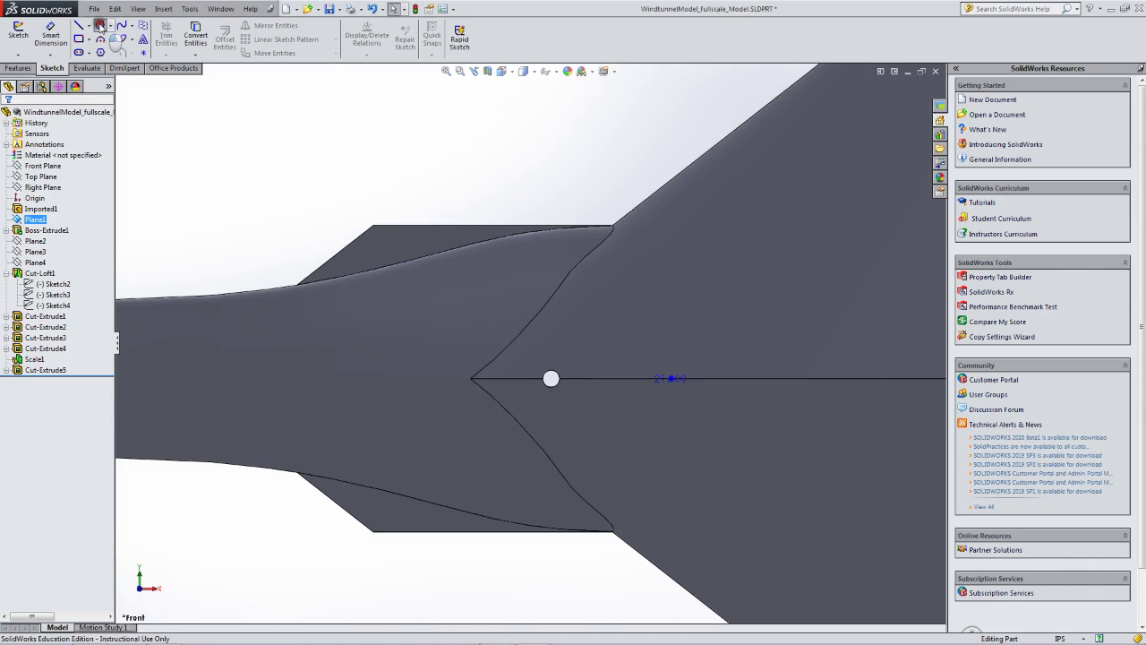
left_click(100, 26)
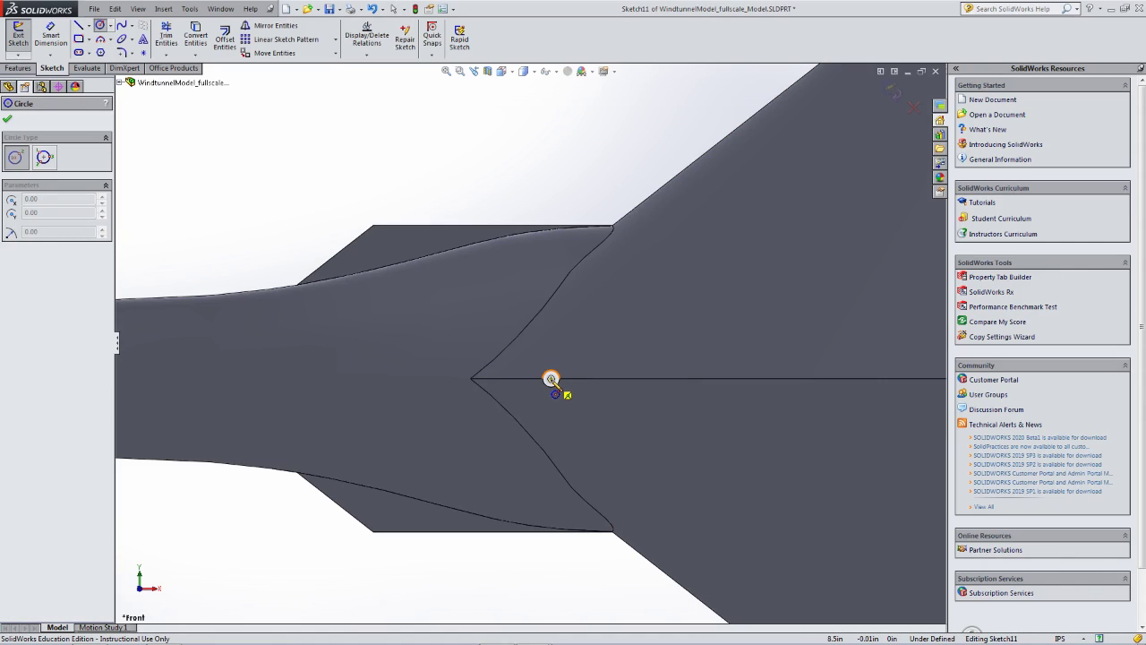
left_click(551, 378)
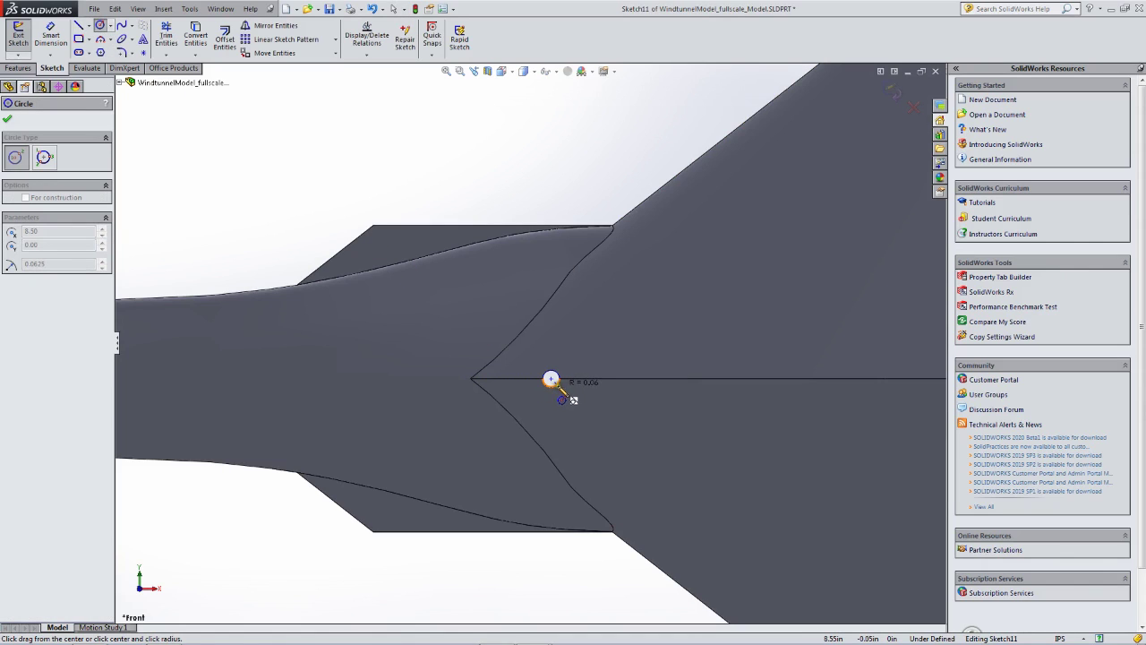
left_click(565, 392)
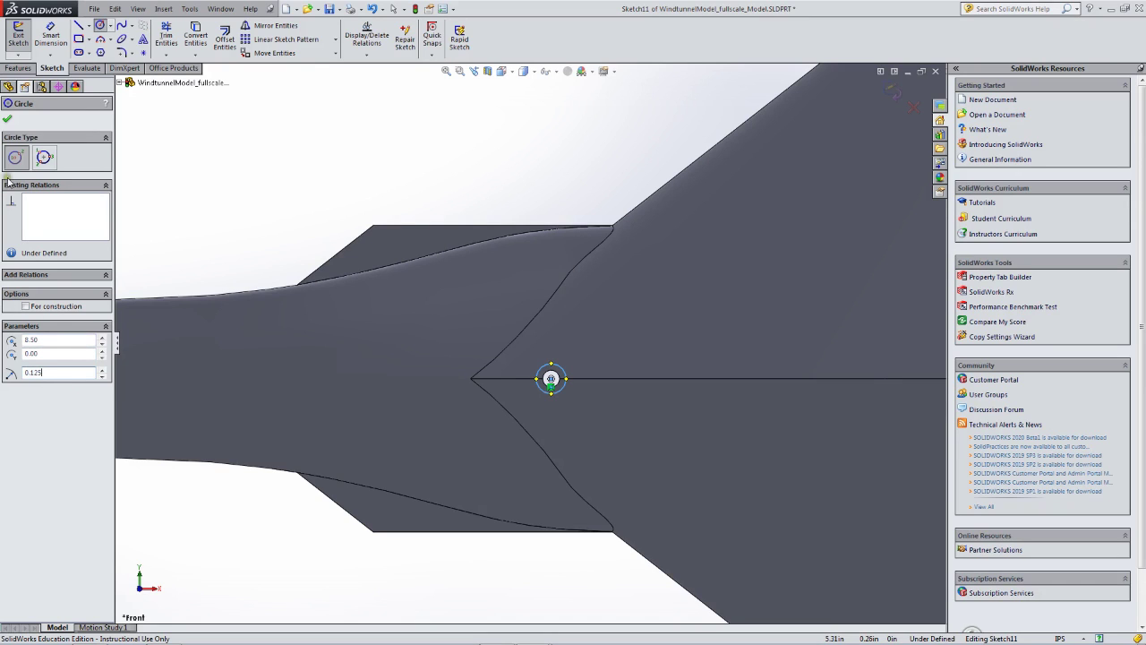
left_click(7, 117)
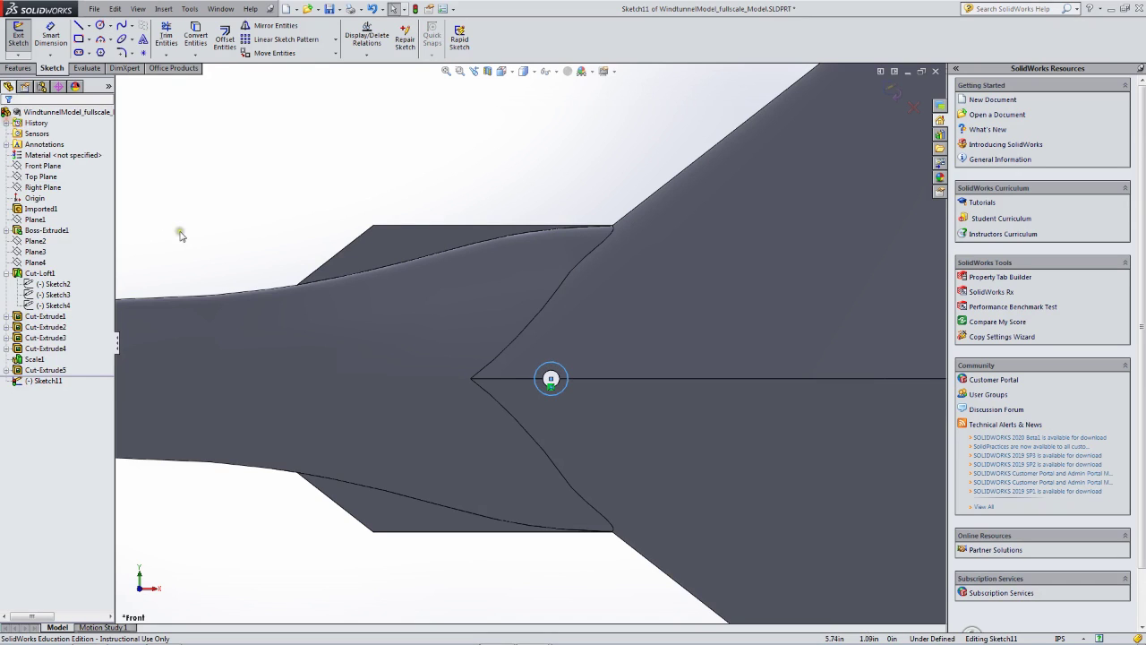
- Exit Sketch11, switch to a top-down view, and select Sketch11 as the cut profile
left_click(17, 34)
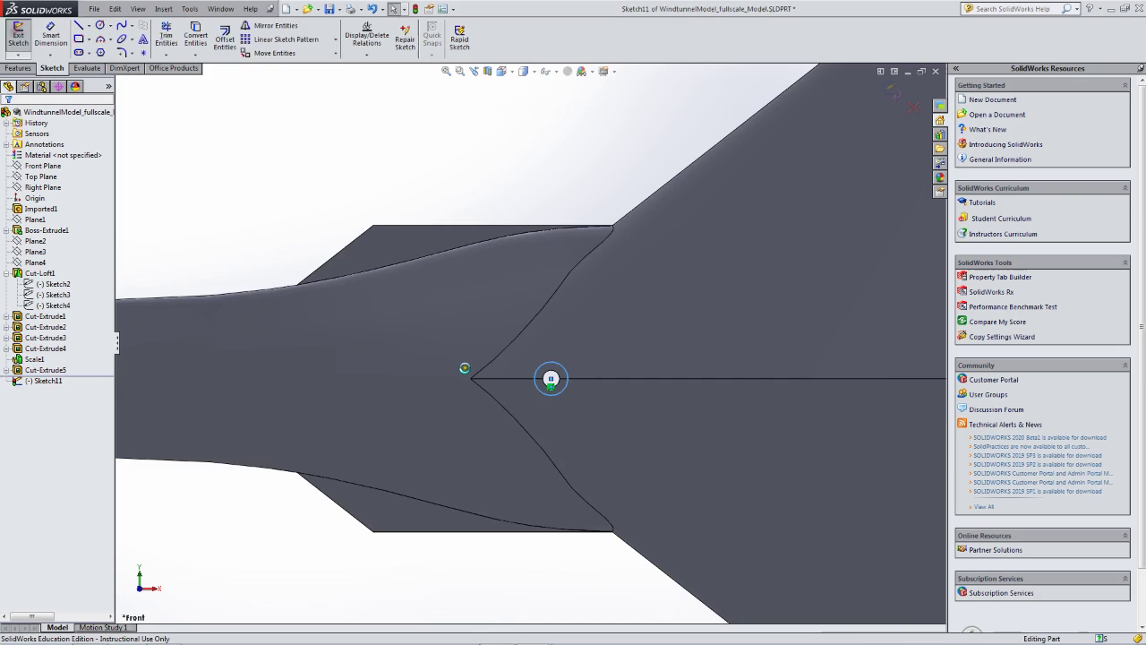
scroll(484, 376, "up", 4)
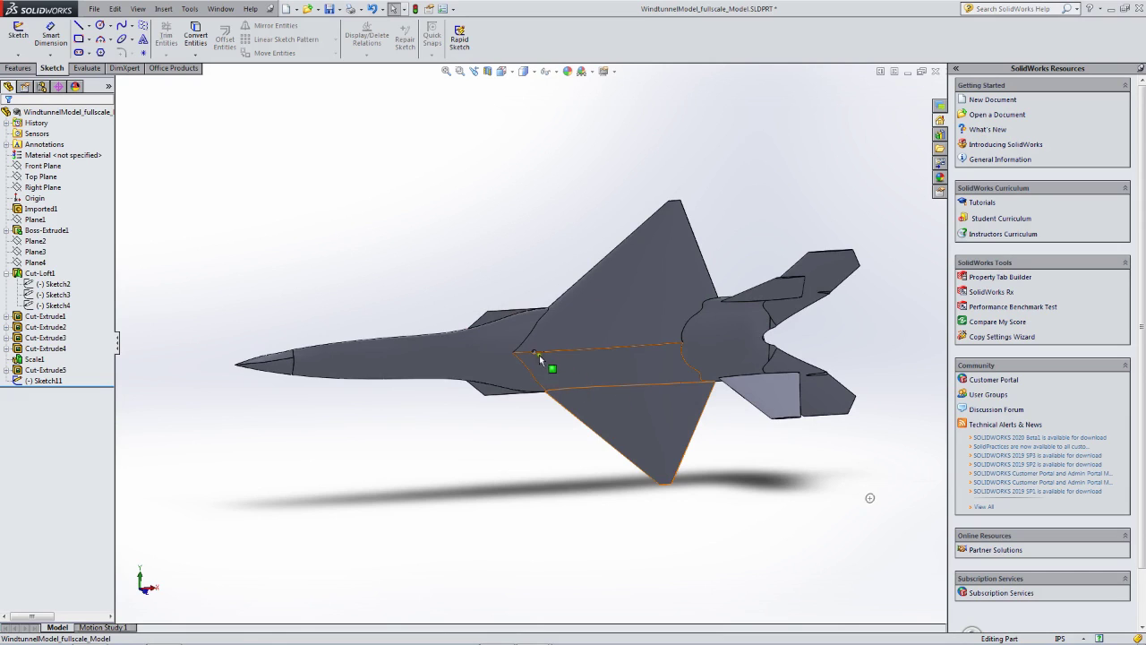
key("ctrl+8")
scroll(536, 352, "down", 4)
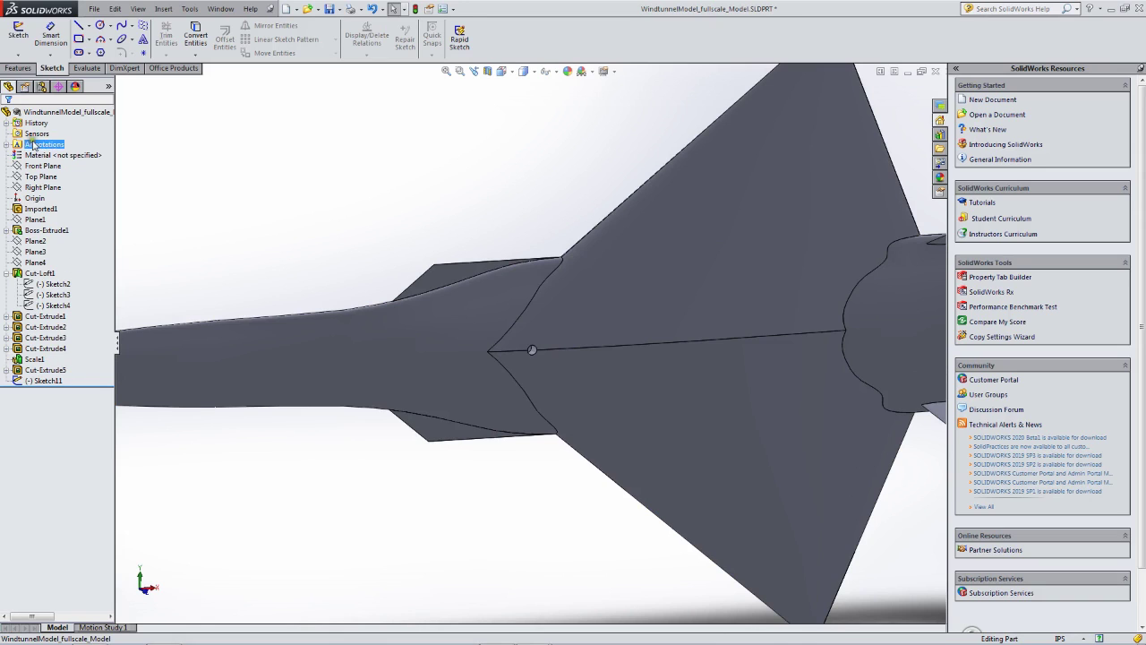
left_click(51, 383)
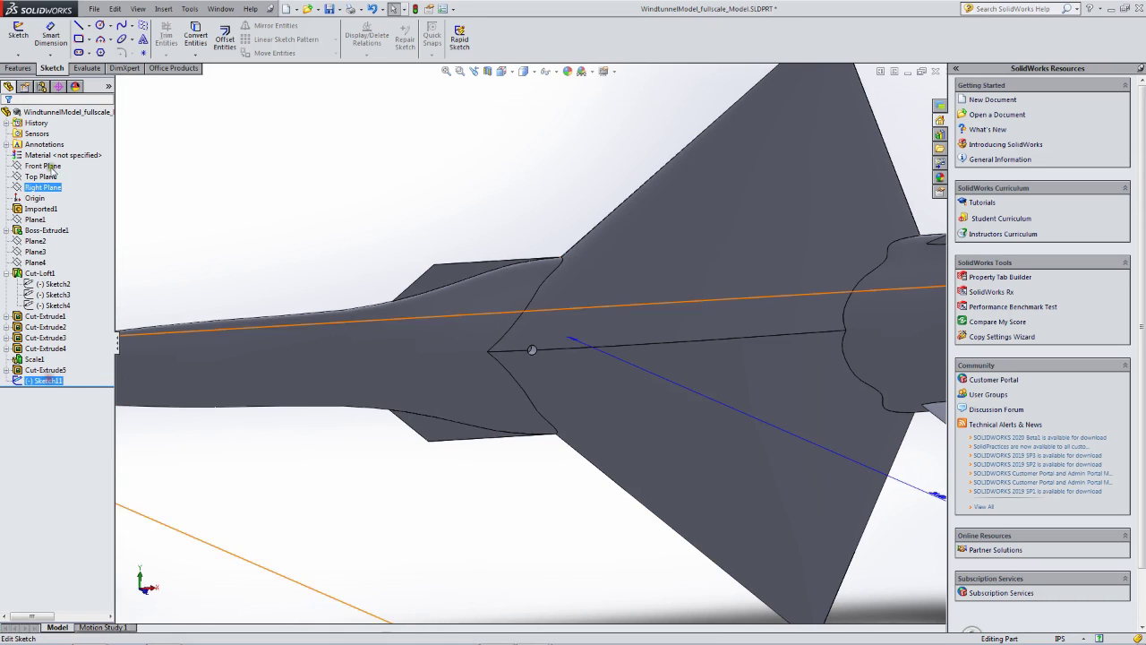
left_click(19, 68)
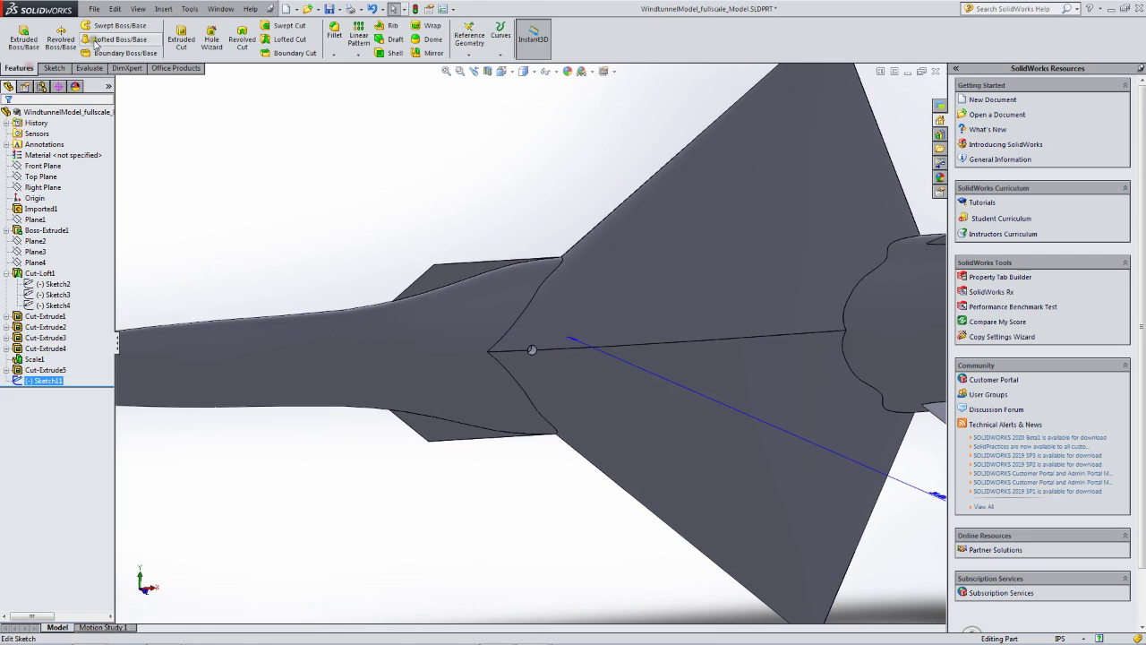
- Start an extruded cut from Sketch11, trying blind depths of 10, 14 and 20 in
left_click(182, 37)
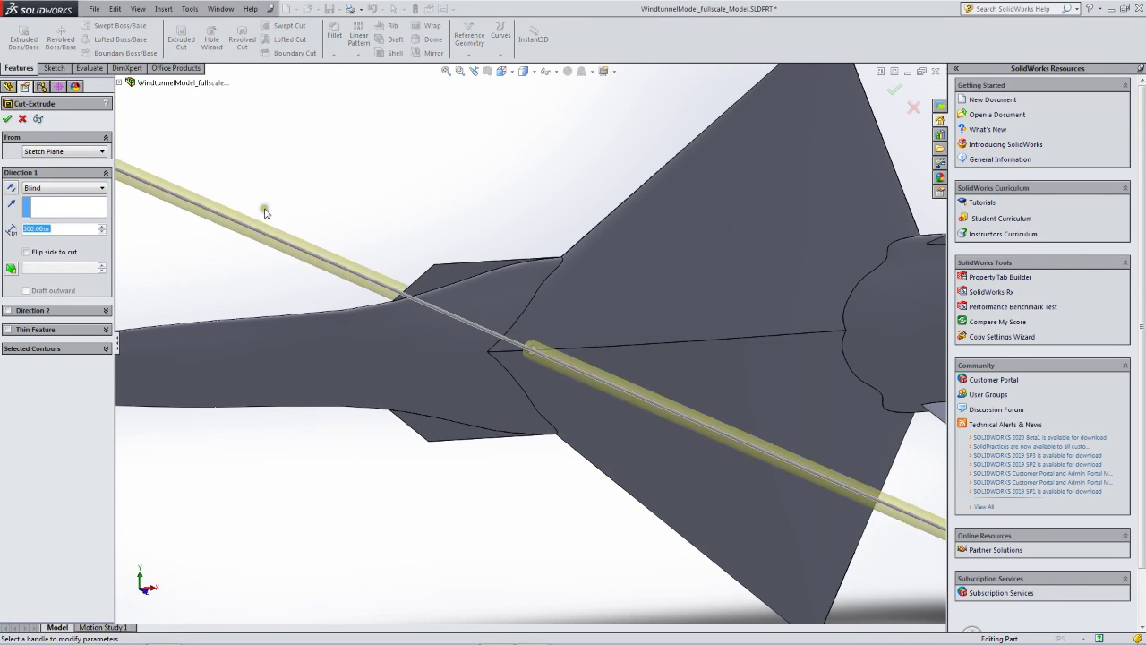
left_click(30, 230)
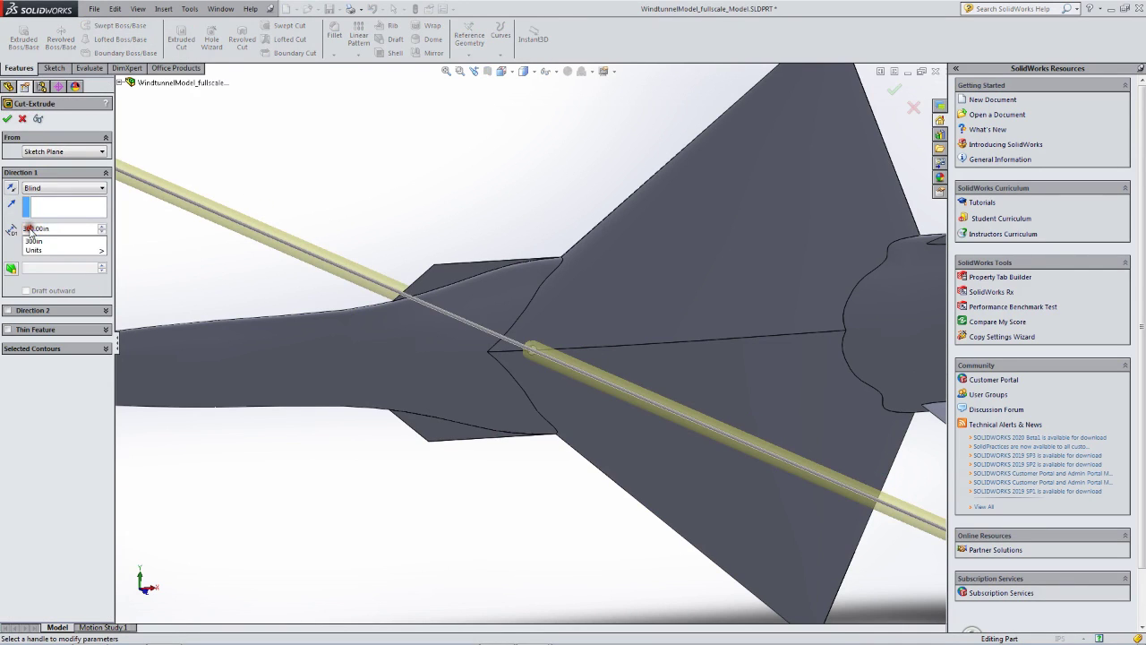
type("30")
key("BackSpace")
key("BackSpace")
type("1")
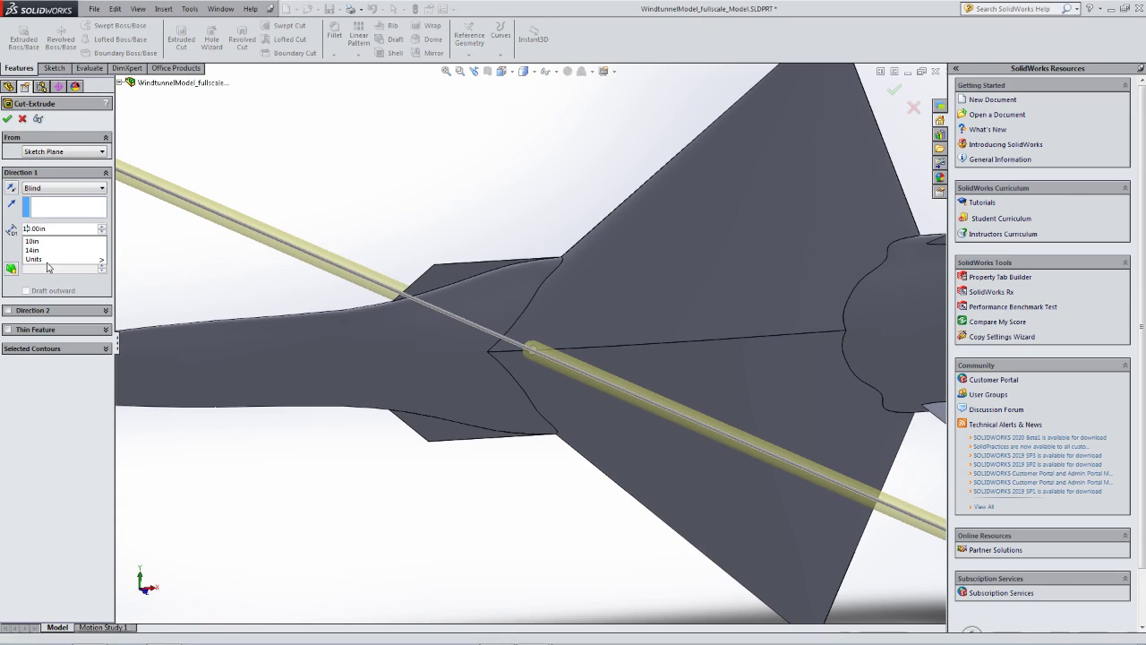
key("Return")
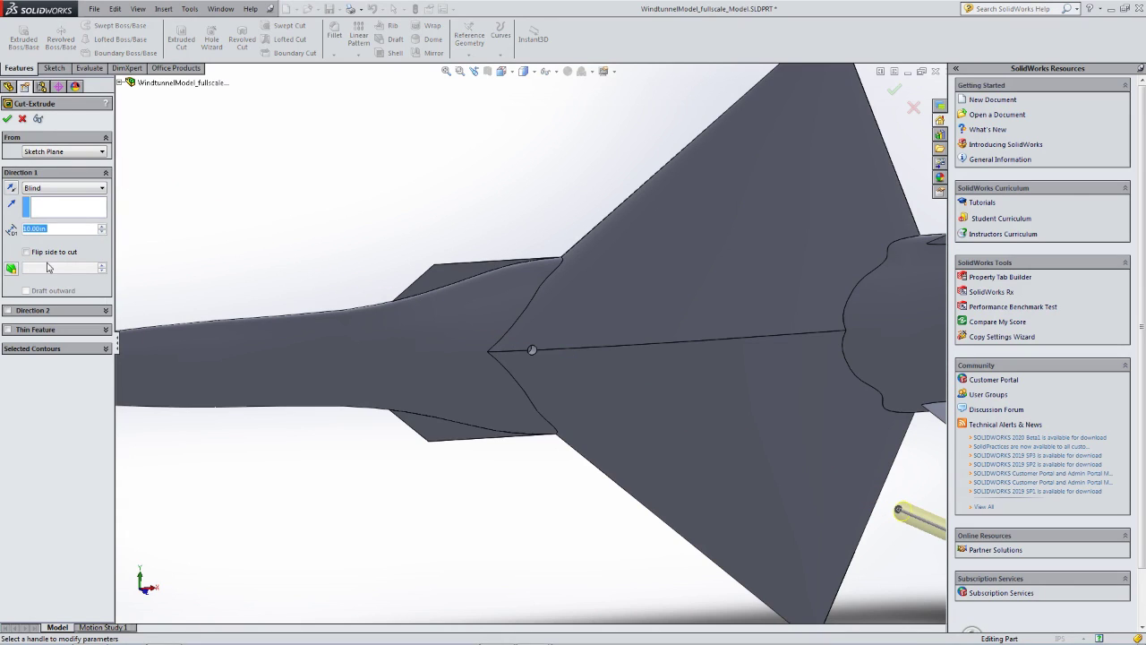
left_click(30, 230)
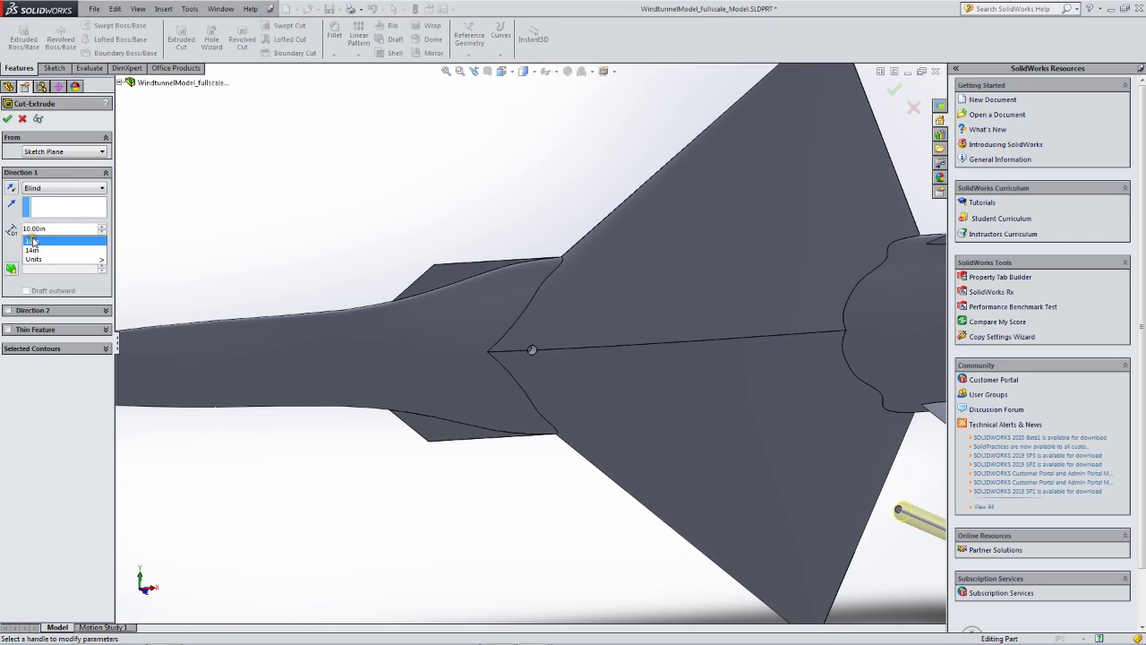
left_click(34, 250)
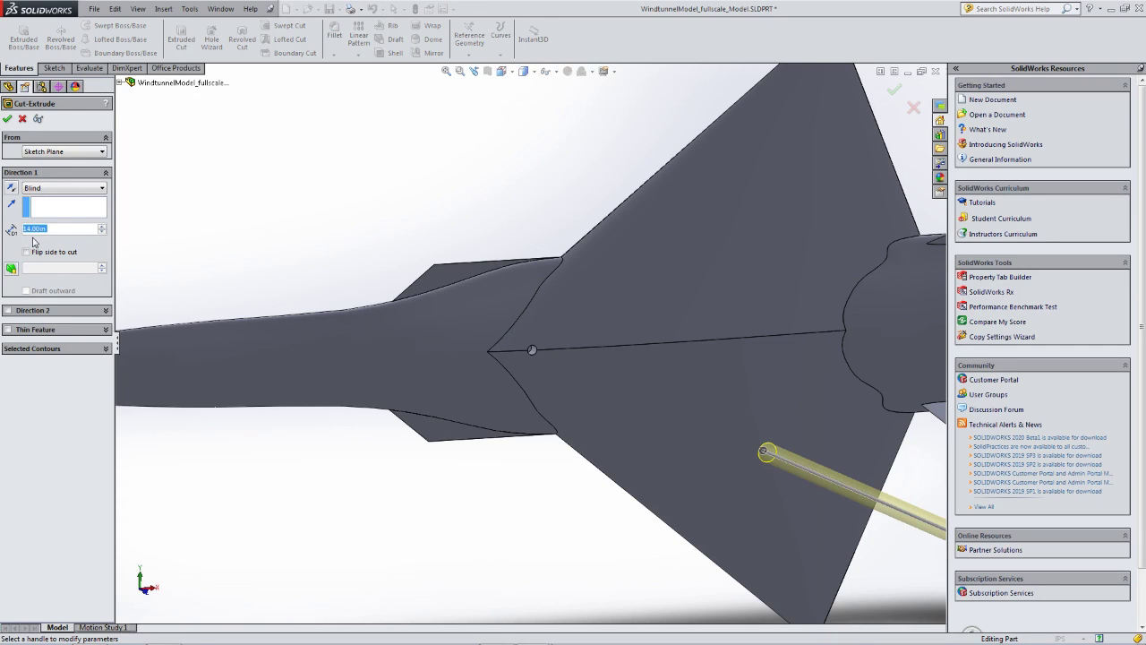
left_click(30, 231)
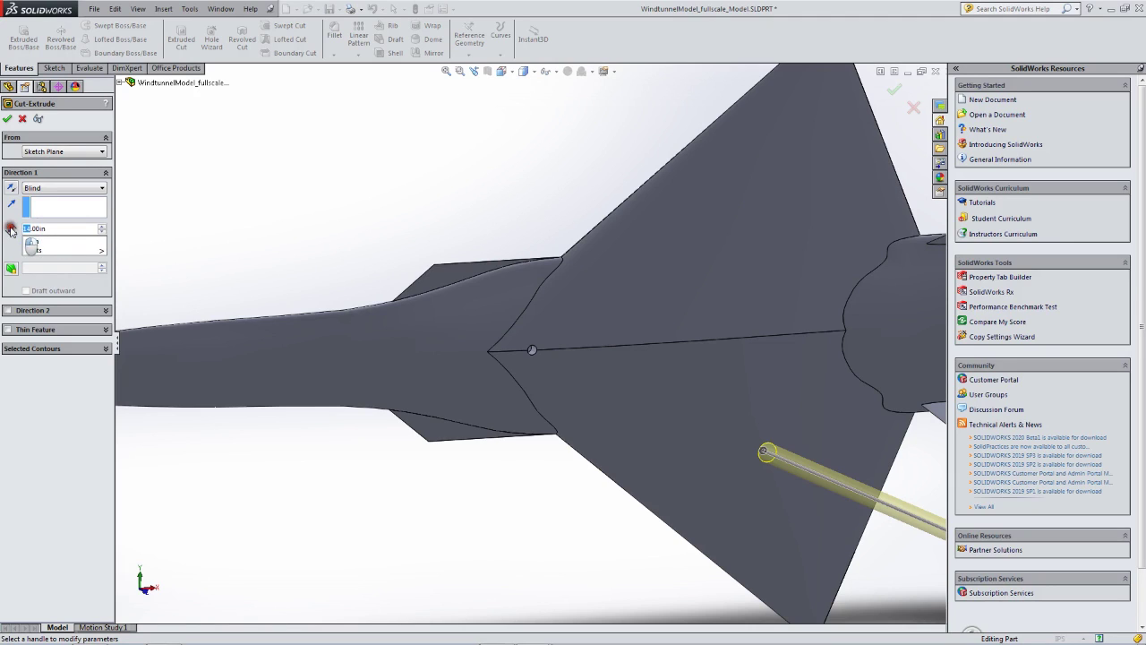
type("20")
key("Return")
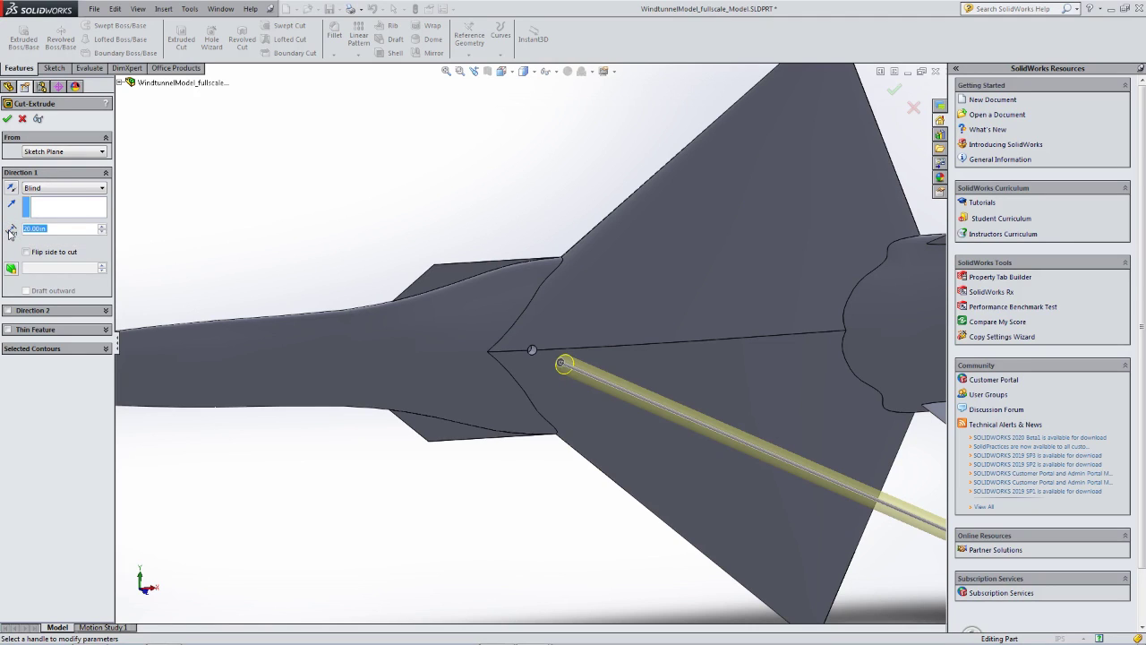
- Set the cut's blind depth to 21.00 in
middle_click_drag(121, 211, 213, 272)
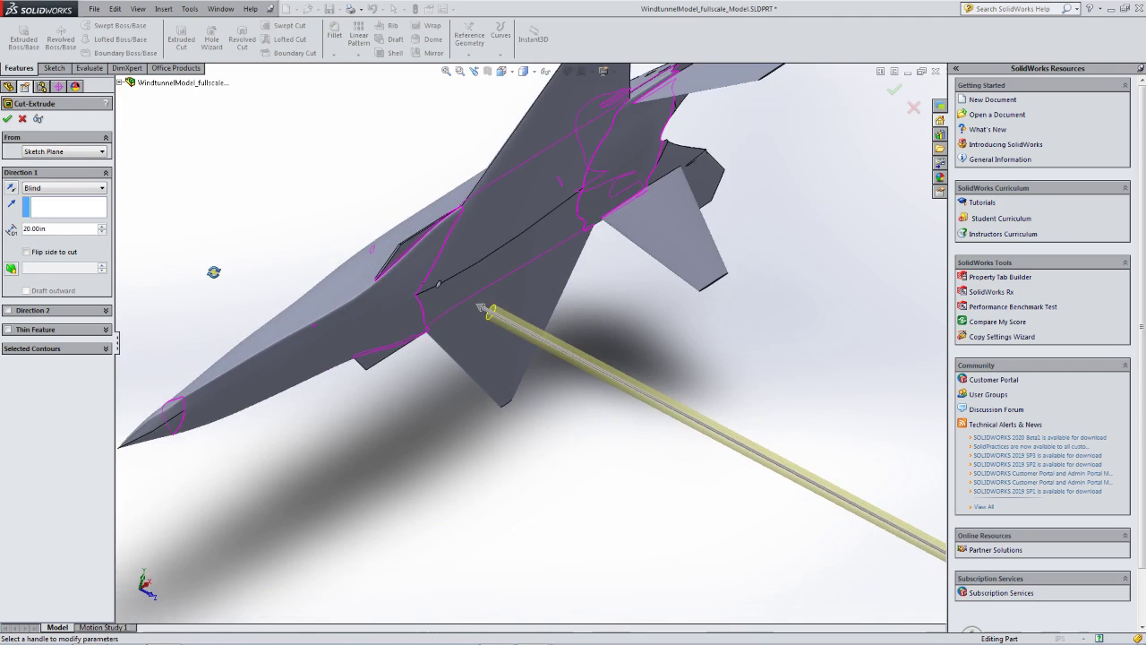
scroll(213, 271, "down", 4)
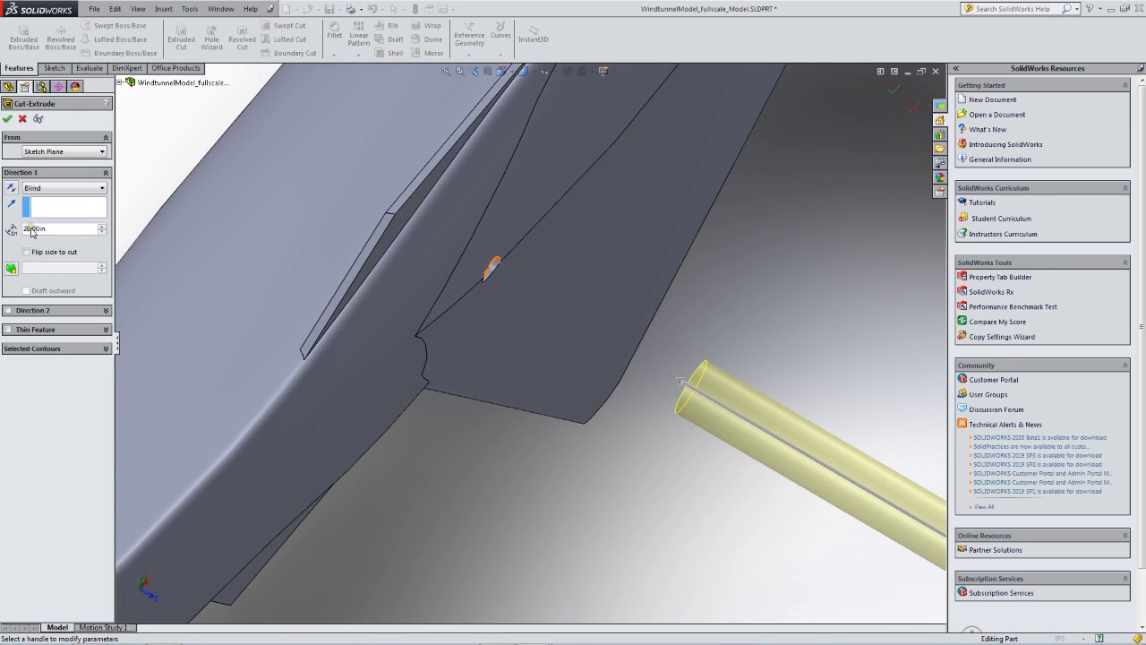
right_click(31, 230)
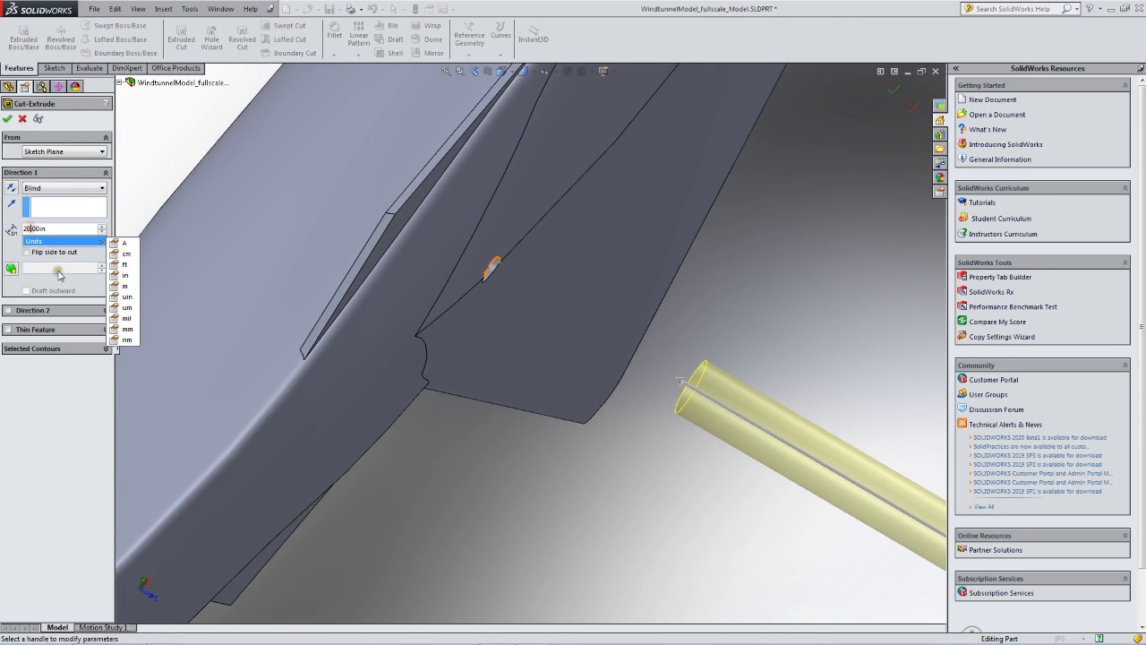
key("Escape")
type("21")
key("Return")
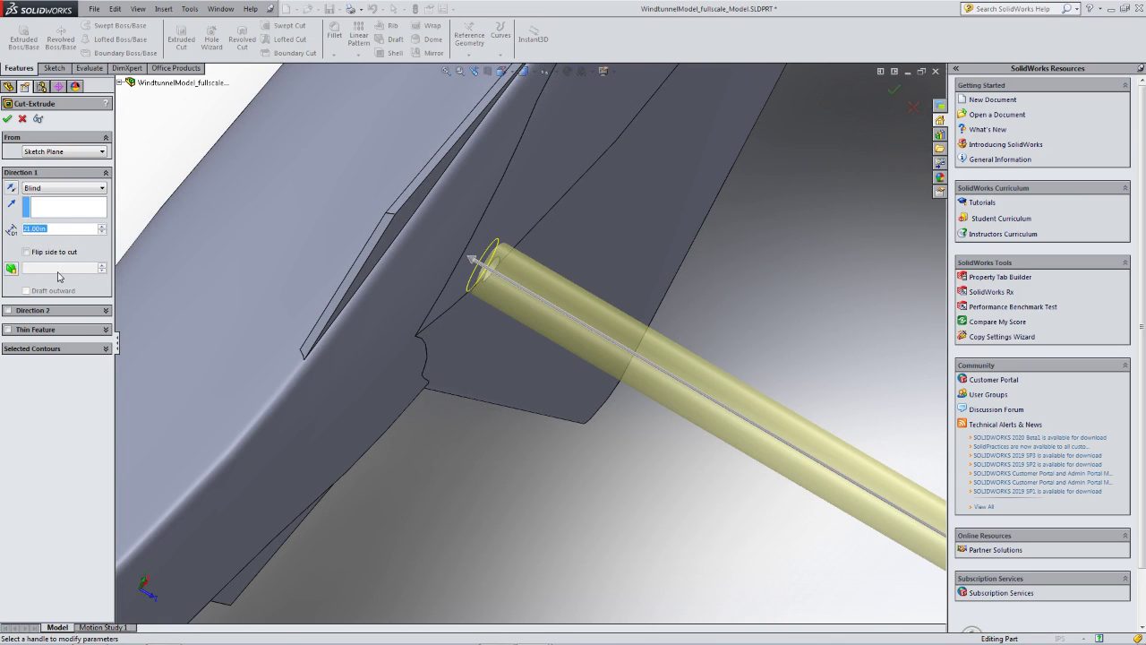
- Inspect where the preview cylinder enters the body, then confirm Cut-Extrude6
middle_click_drag(576, 279, 513, 252)
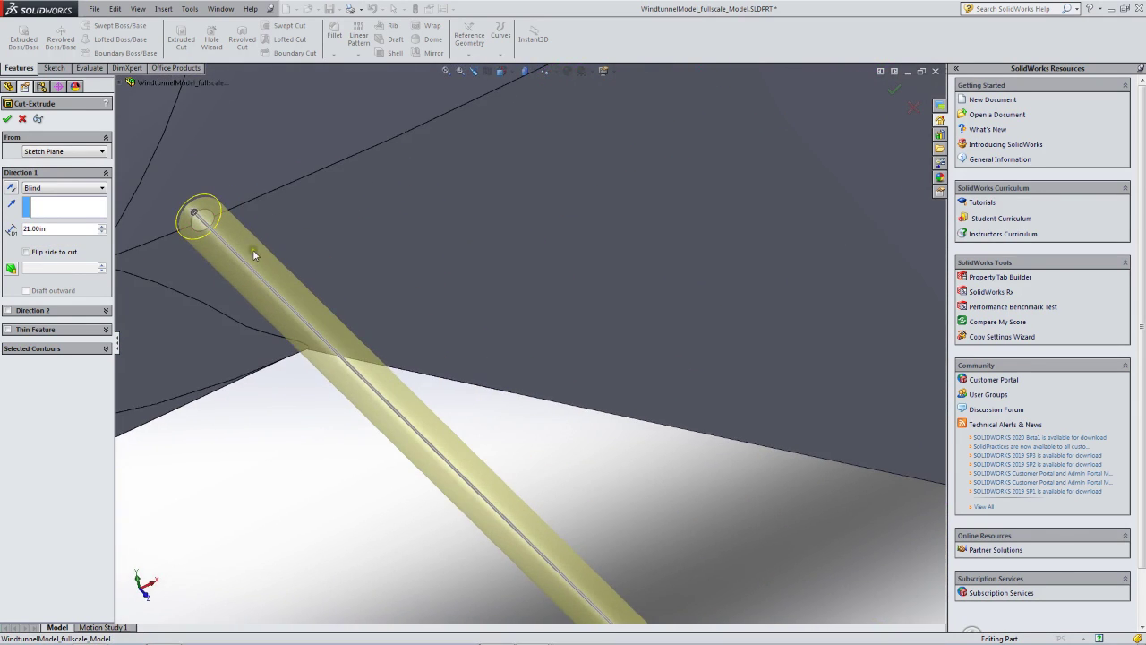
scroll(251, 243, "down", 8)
mouse_move(251, 222)
middle_mouse_down()
mouse_move(242, 204)
mouse_move(274, 184)
mouse_move(325, 184)
mouse_move(302, 248)
mouse_move(230, 218)
mouse_move(281, 226)
middle_mouse_up()
scroll(330, 195, "up", 5)
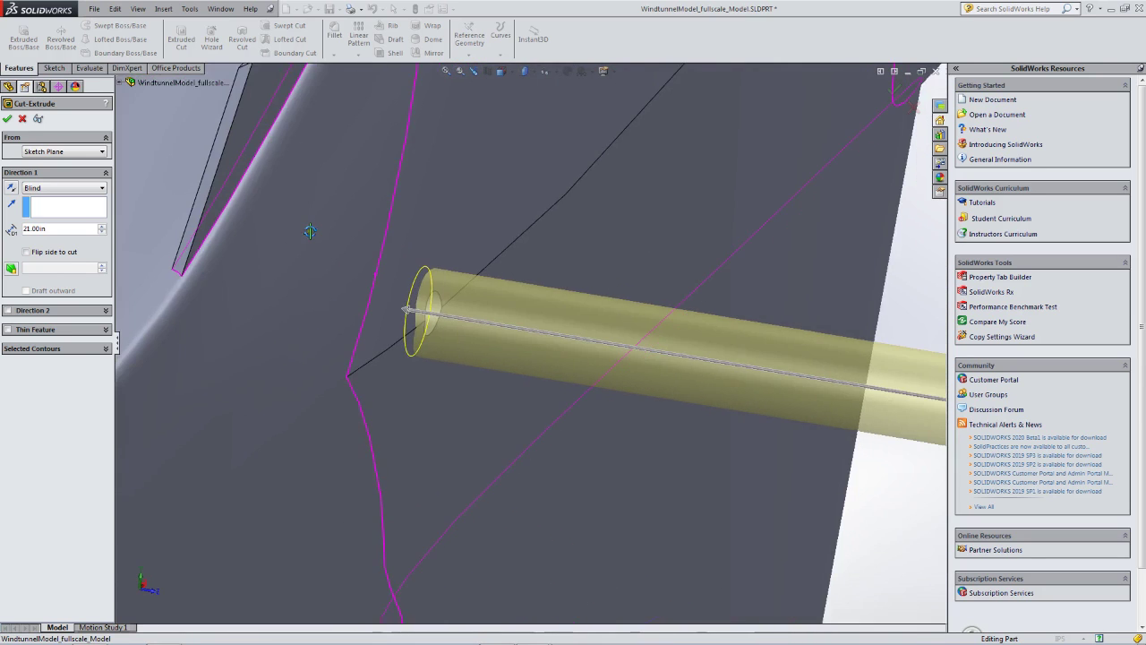
scroll(438, 320, "down", 3)
scroll(438, 320, "up", 3)
mouse_move(455, 340)
middle_mouse_down()
mouse_move(456, 358)
mouse_move(448, 350)
middle_mouse_up()
scroll(420, 296, "down", 3)
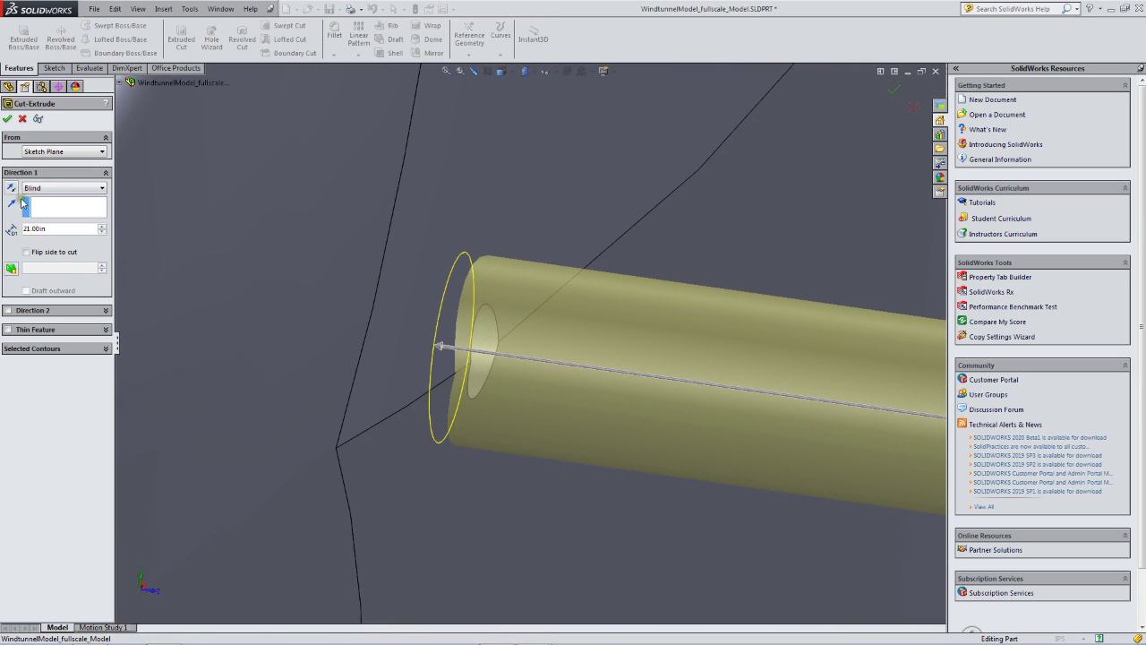
left_click(8, 119)
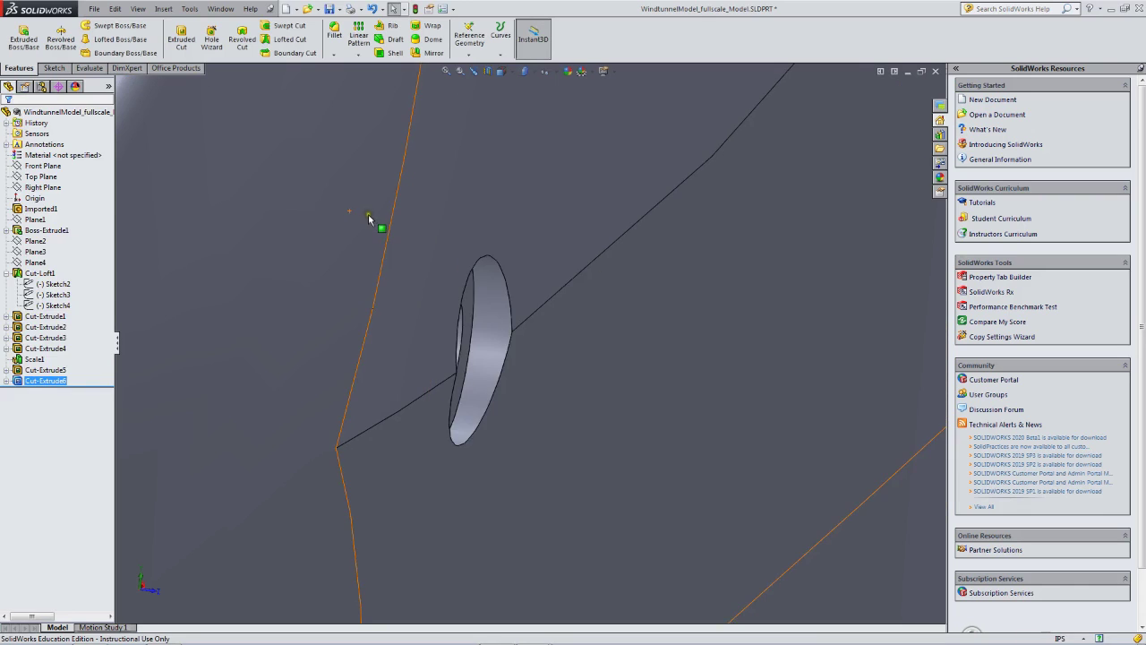
- Orbit and zoom around the jet to inspect the new mounting hole and whole aircraft
middle_click_drag(598, 296, 639, 335)
scroll(627, 340, "down", 5)
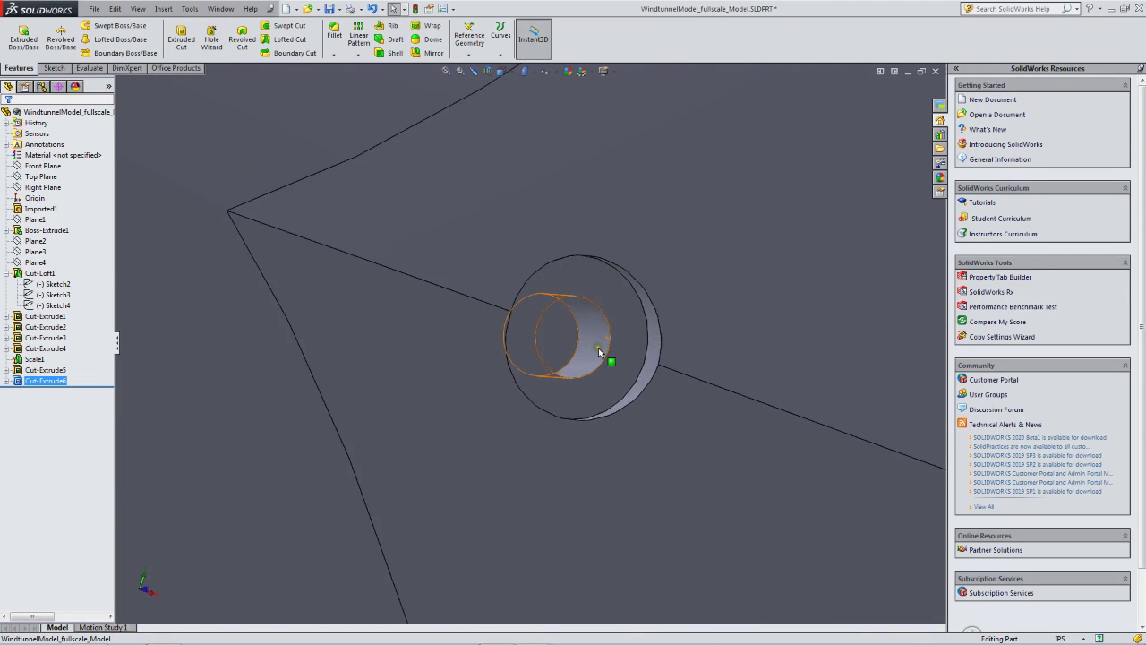
scroll(618, 333, "up", 3)
mouse_move(581, 376)
middle_mouse_down()
mouse_move(602, 363)
mouse_move(653, 379)
mouse_move(672, 400)
mouse_move(570, 377)
middle_mouse_up()
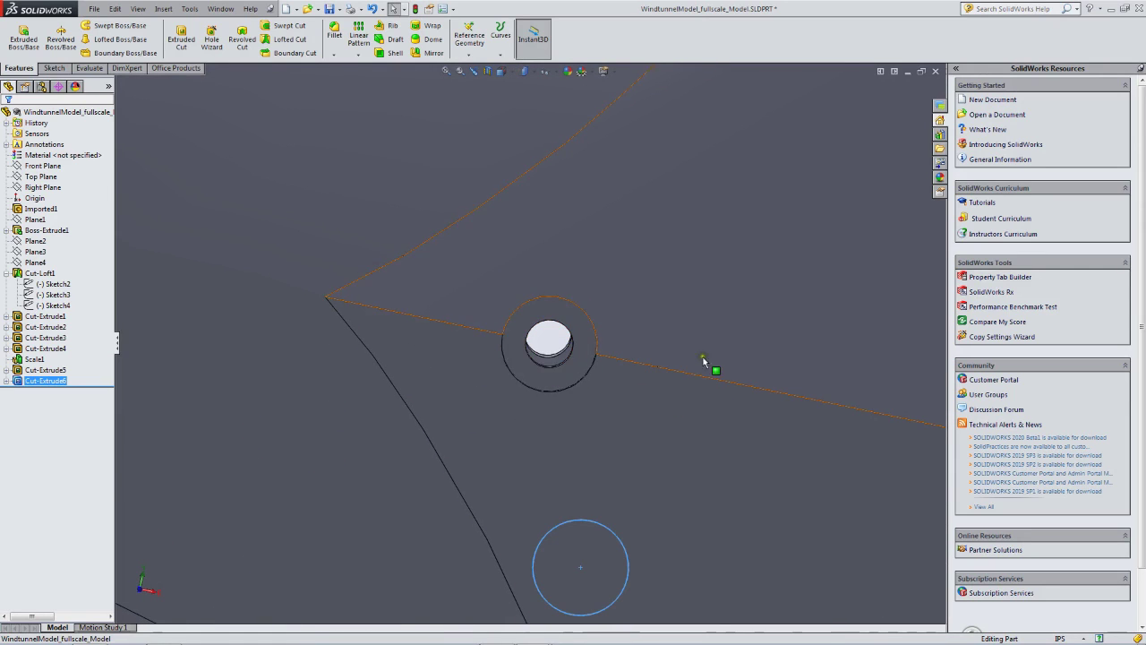
scroll(617, 354, "up", 4)
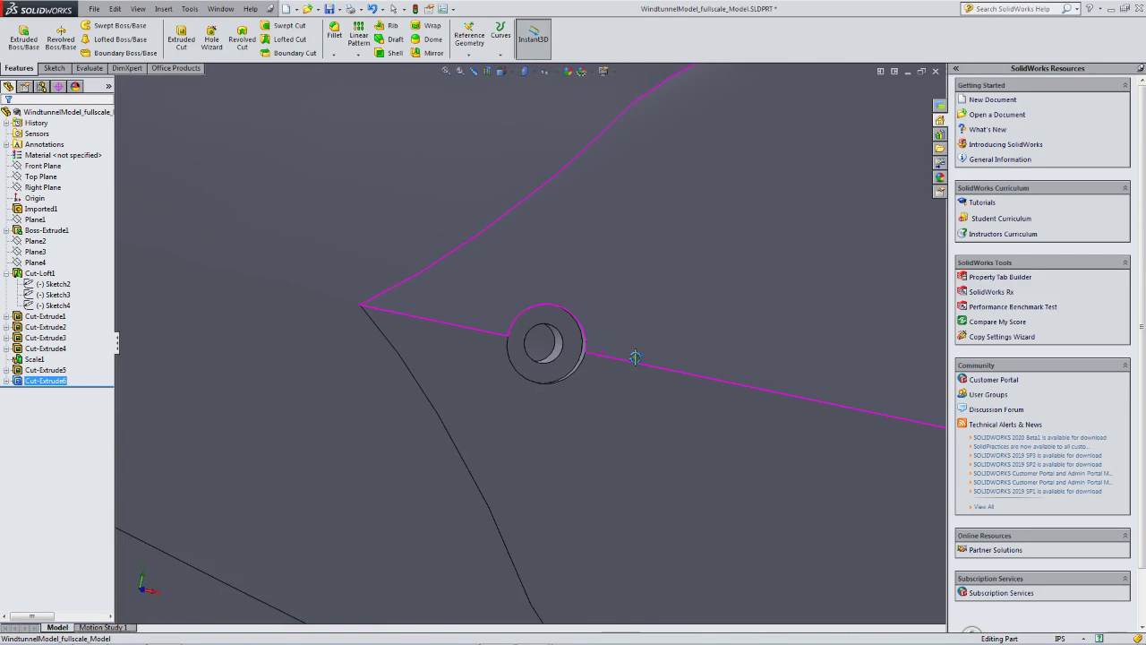
scroll(611, 351, "up", 8)
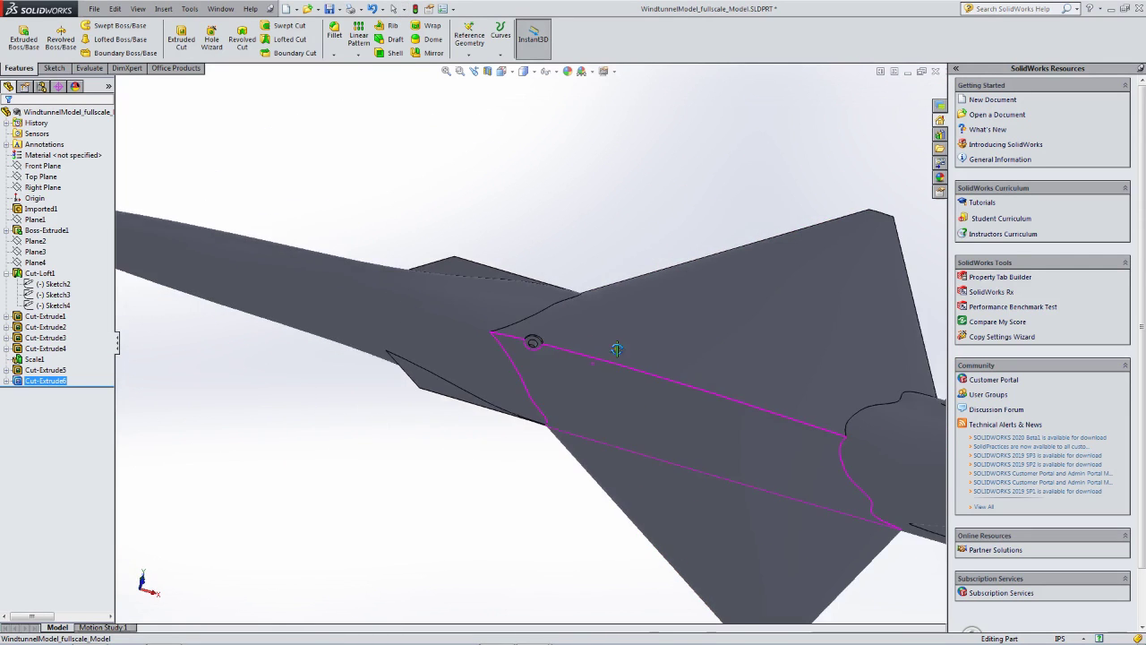
middle_click_drag(627, 366, 691, 391)
scroll(672, 380, "down", 3)
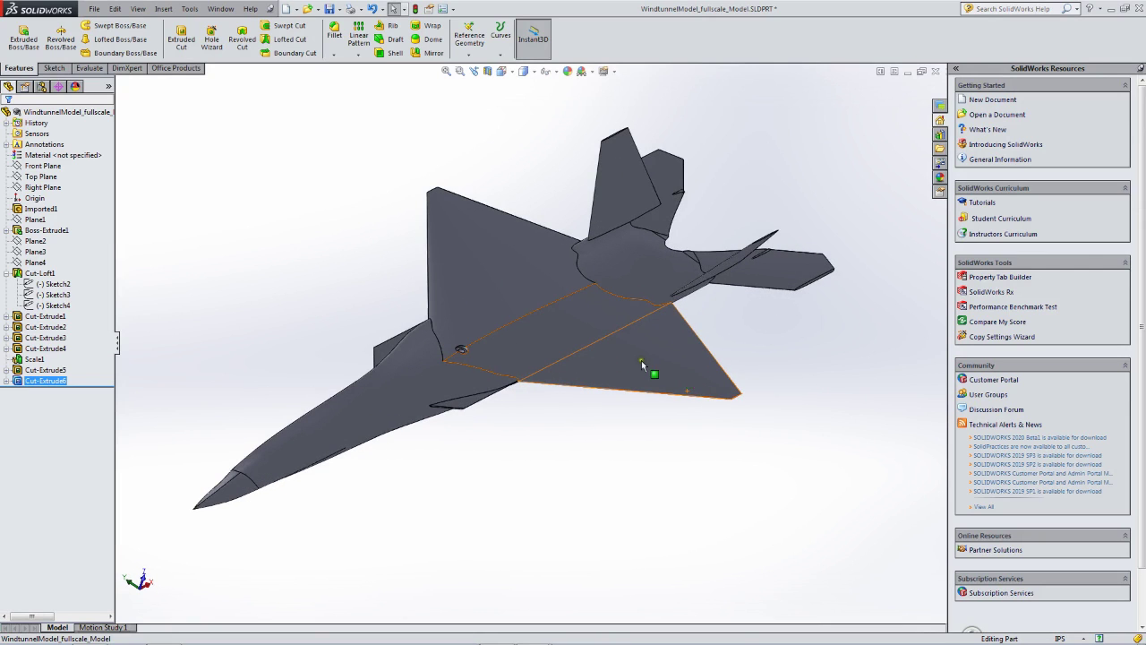
scroll(483, 371, "up", 2)
scroll(492, 359, "down", 2)
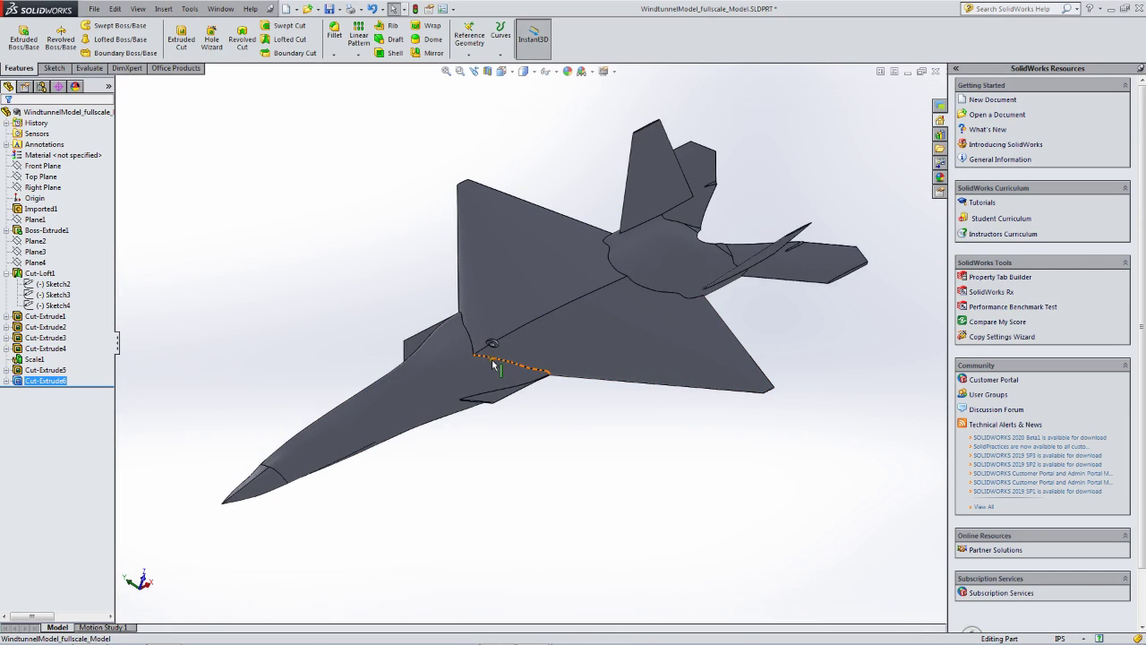
left_click(95, 9)
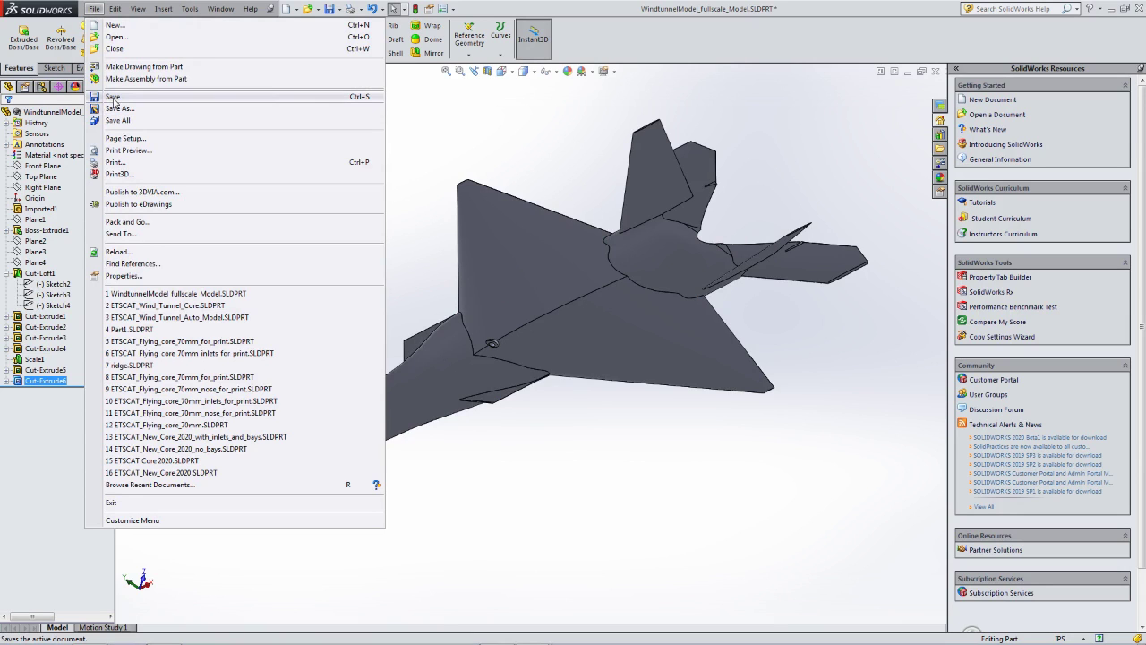
- Save the part as WindtunnelModel_48scale_Model.SLDPRT, replacing 'fullscale' with '48scale'
left_click(113, 99)
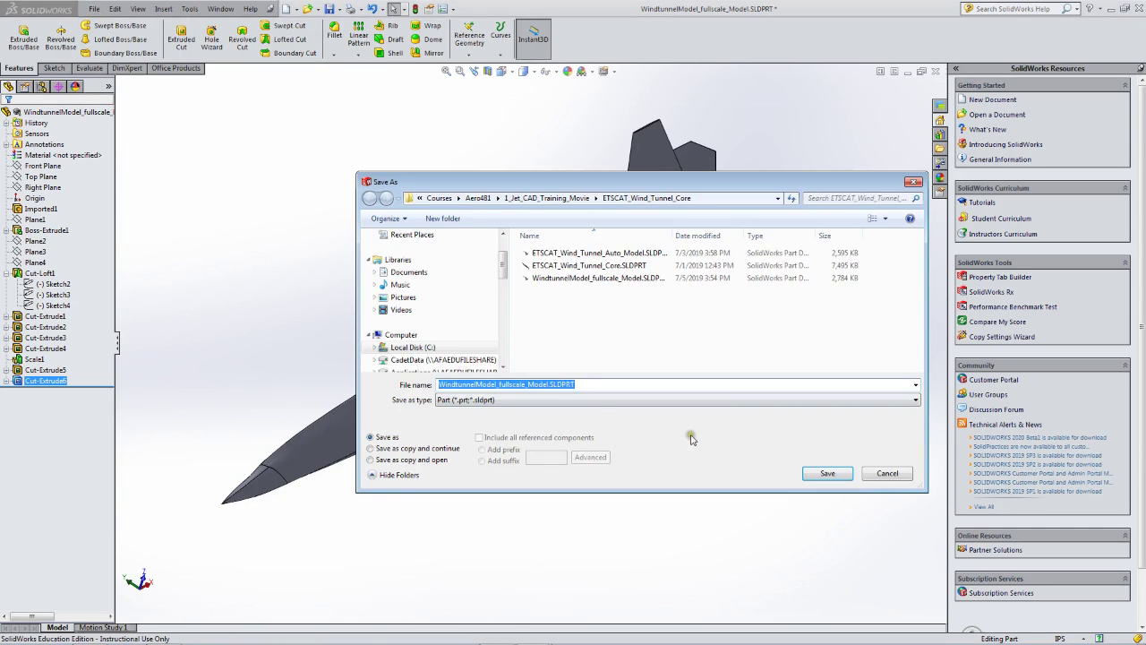
left_click(511, 384)
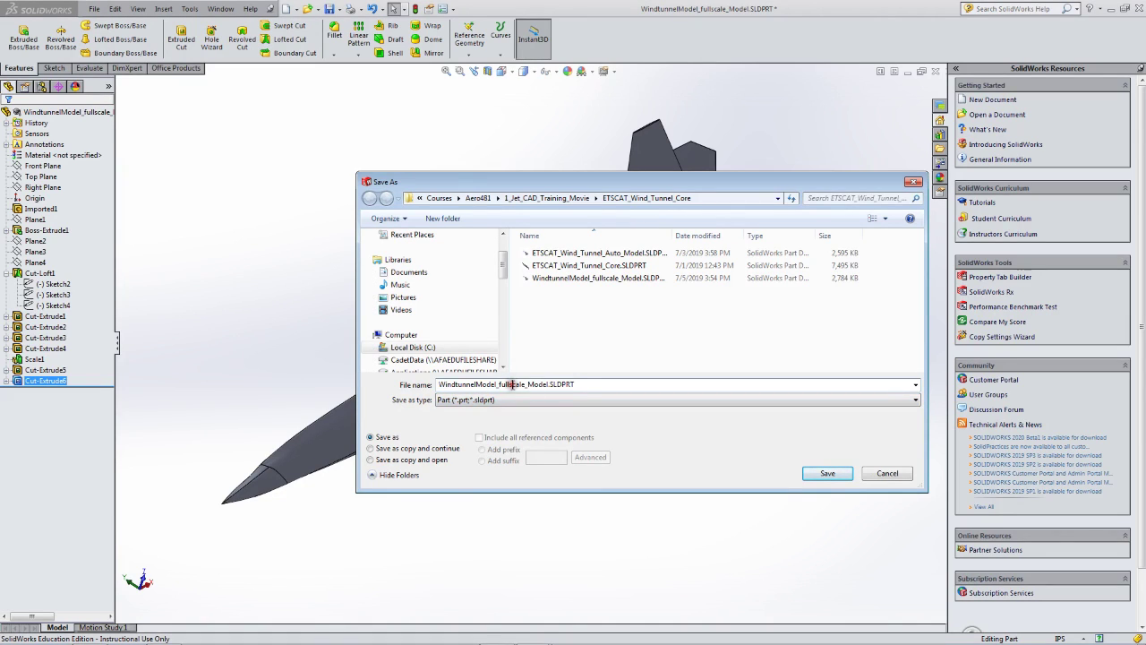
left_click_drag(511, 384, 500, 384)
type("3")
left_click(822, 474)
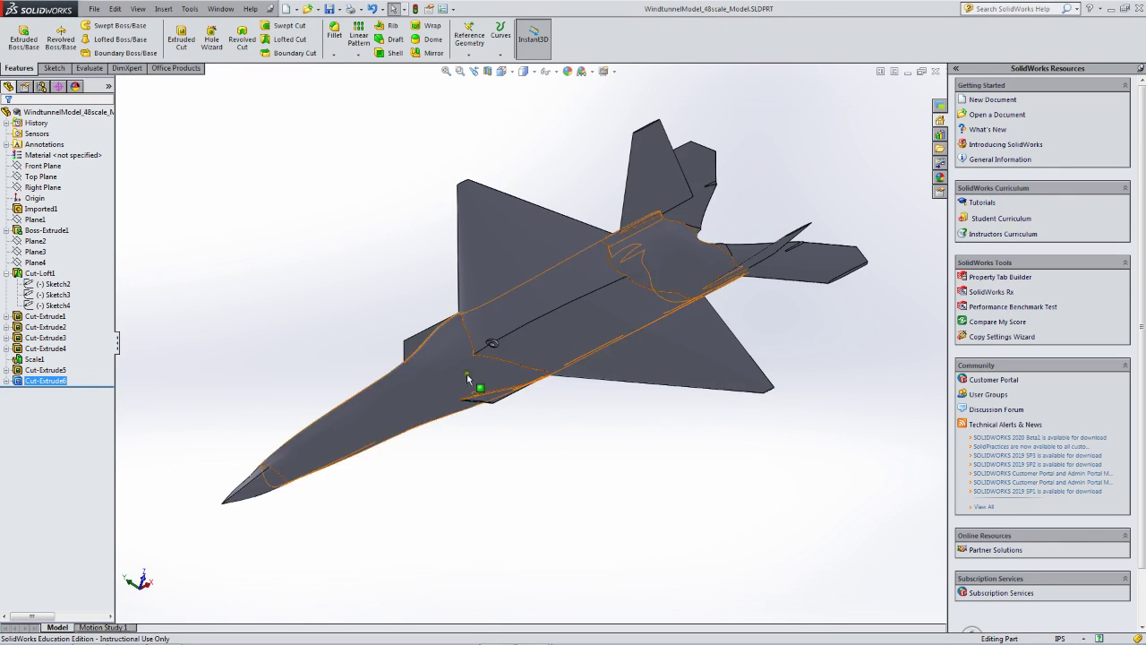
- Export WindtunnelModel_48scale_Model.STEP in STEP AP203 format with all bodies
left_click(94, 9)
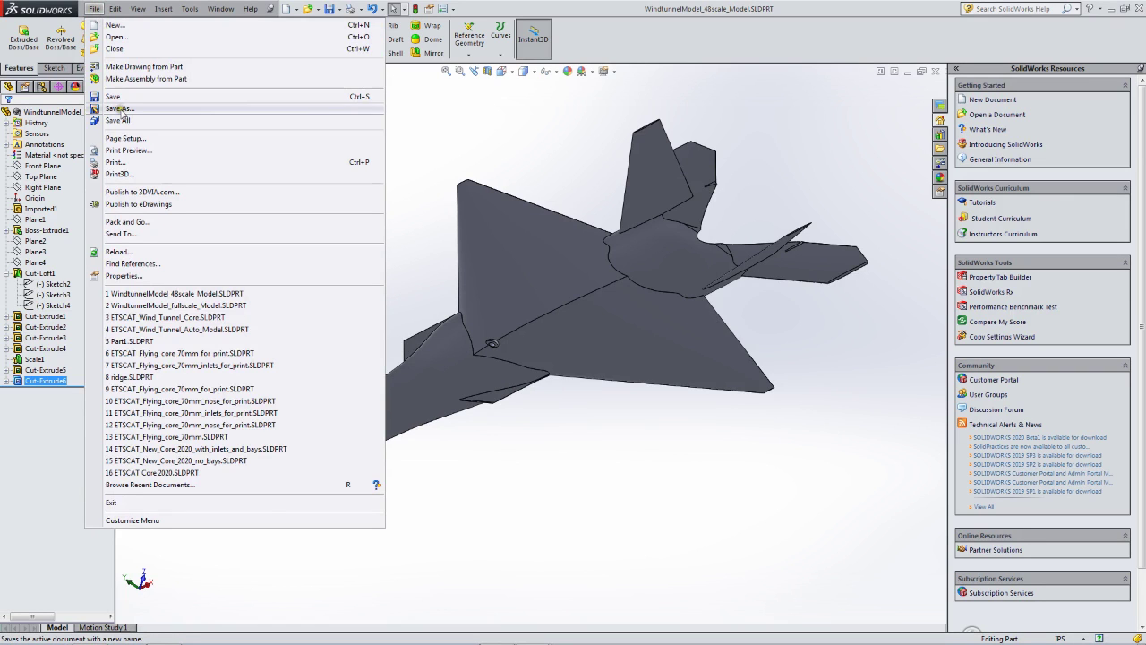
left_click(120, 108)
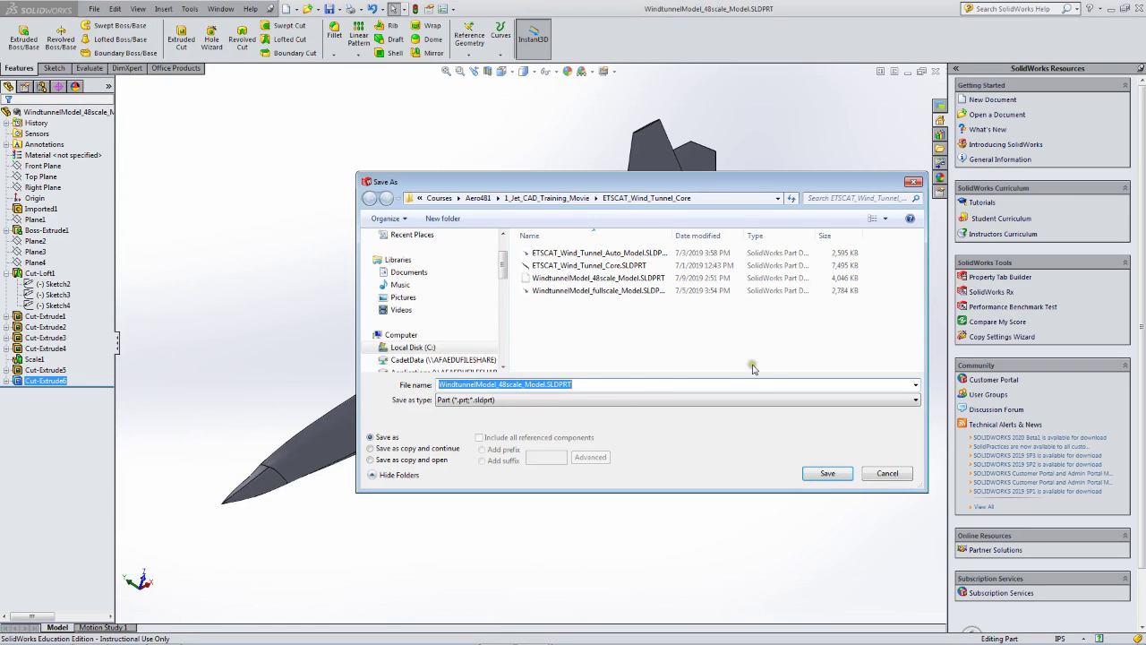
left_click(564, 401)
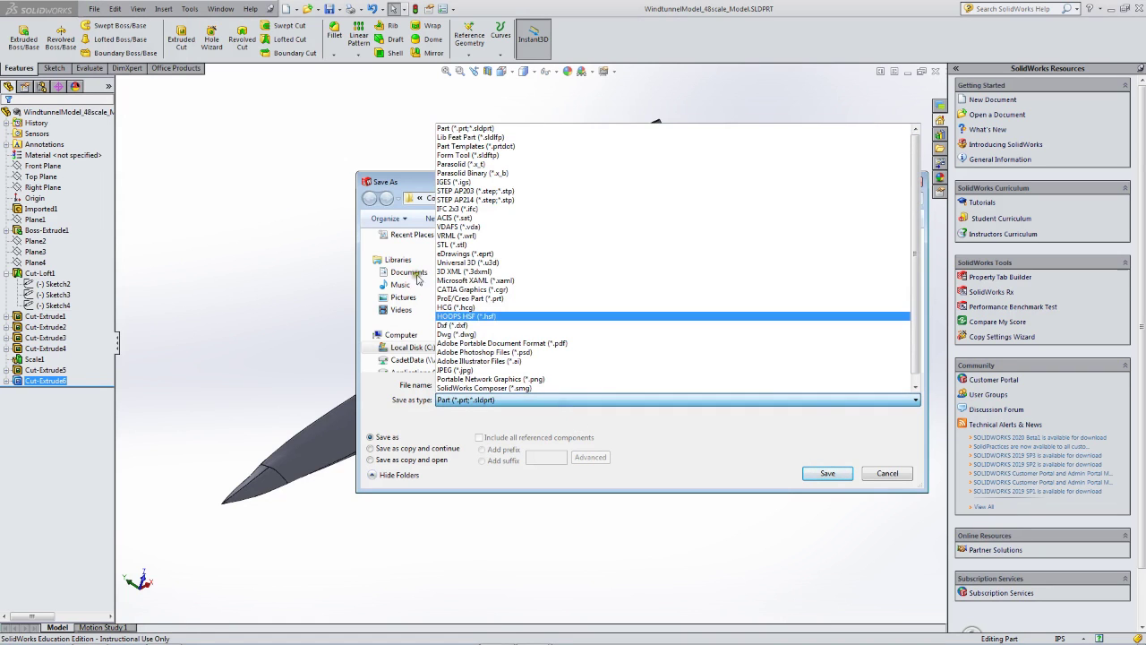
left_click(462, 190)
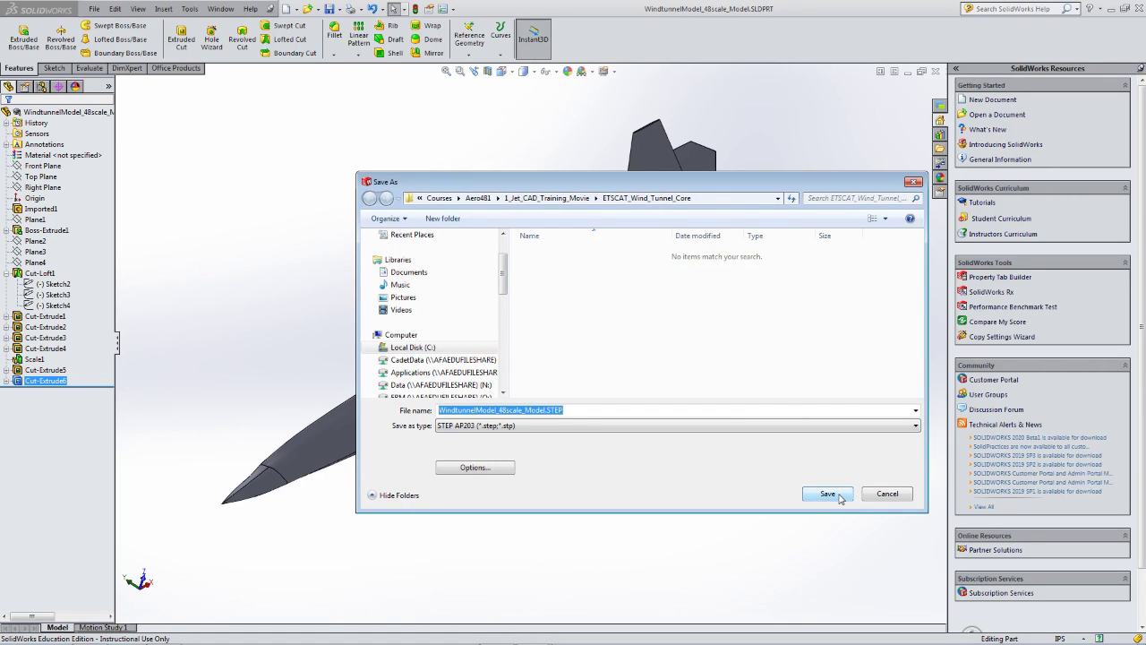
left_click(840, 498)
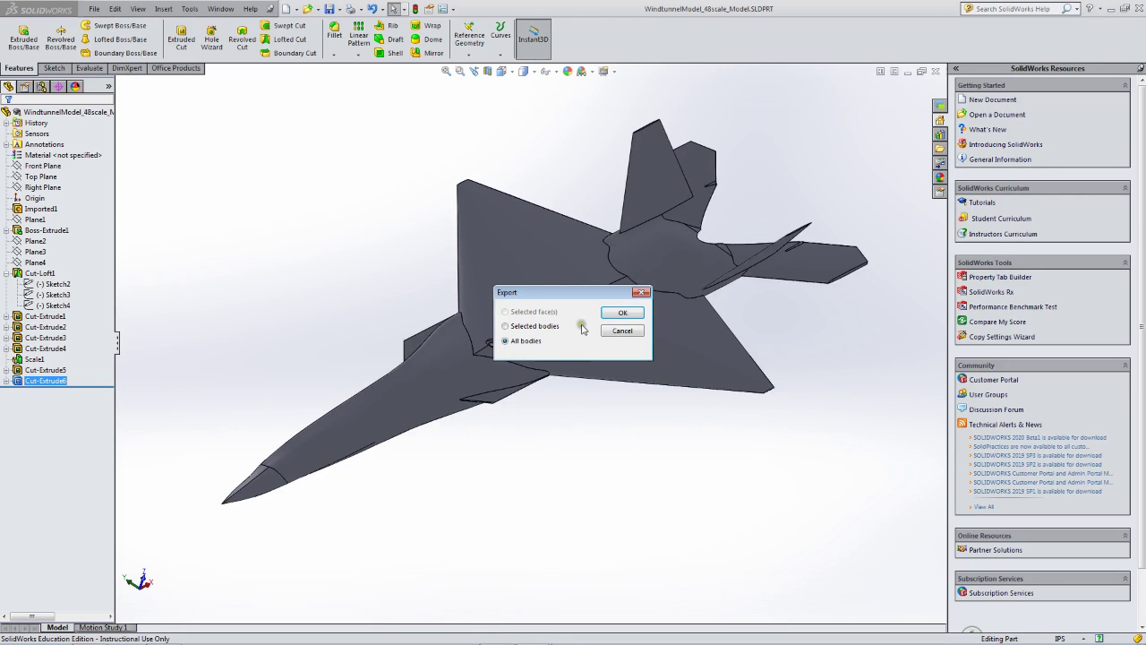
left_click(621, 312)
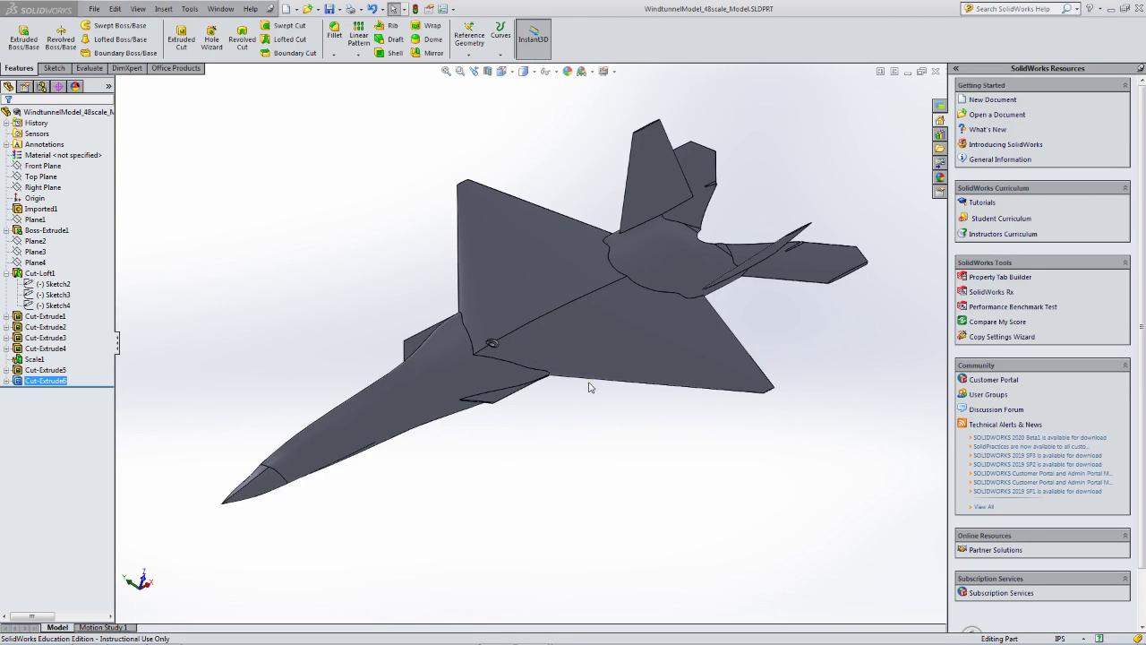
left_click(95, 9)
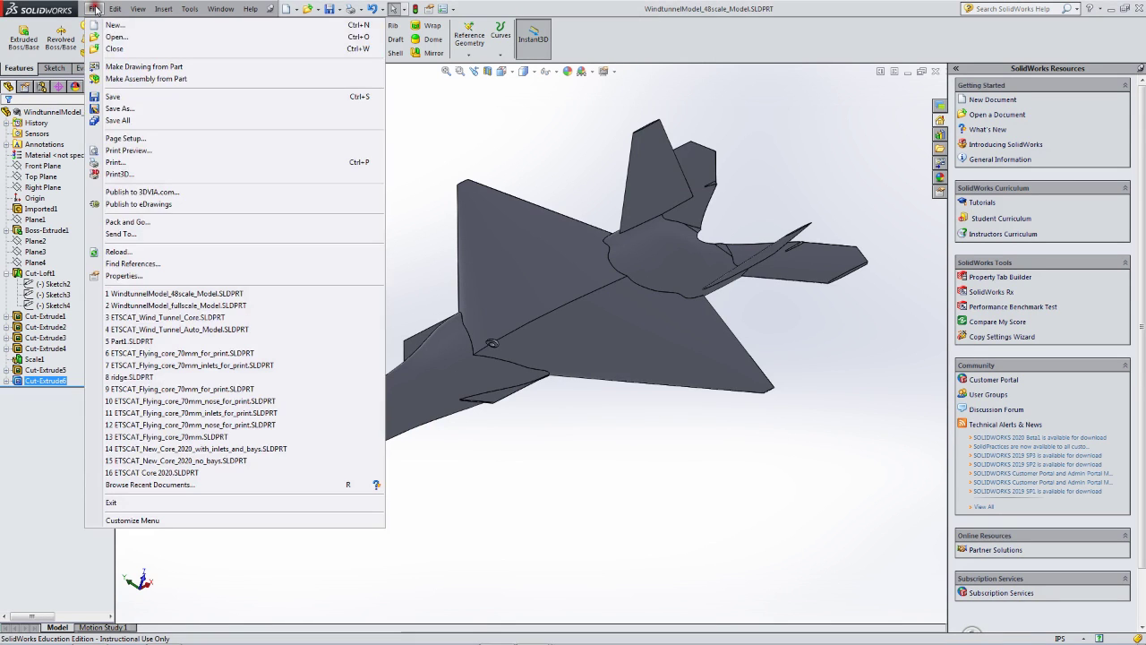
- Export WindtunnelModel_48scale_Model.STL with all bodies, accepting the 14814-triangle count
left_click(109, 109)
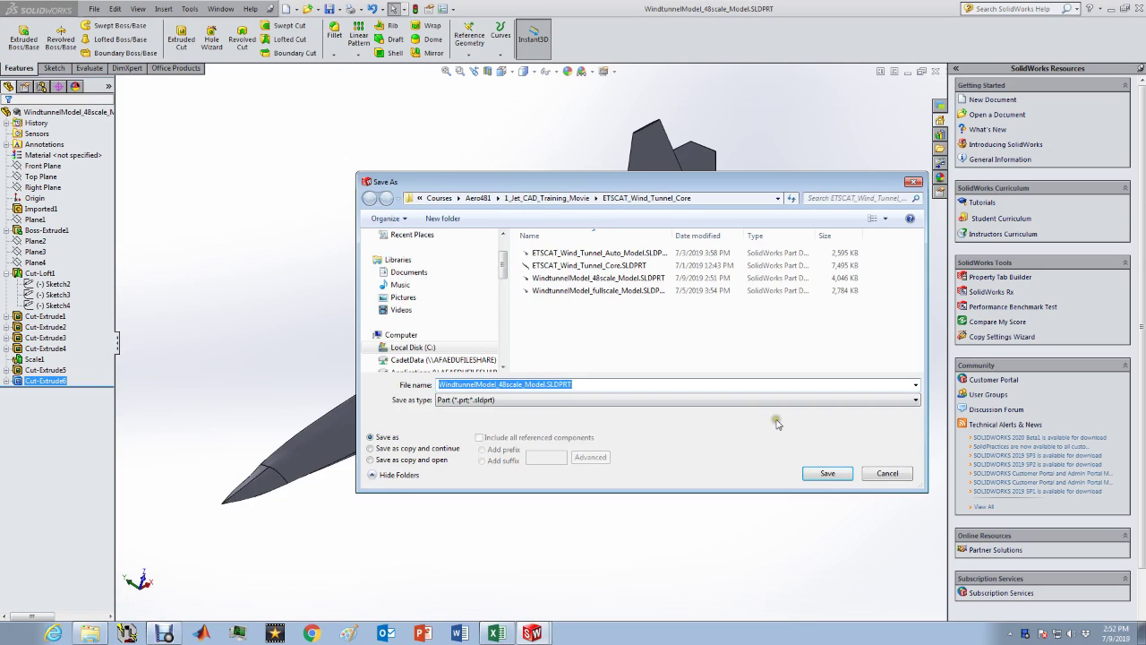
left_click(624, 399)
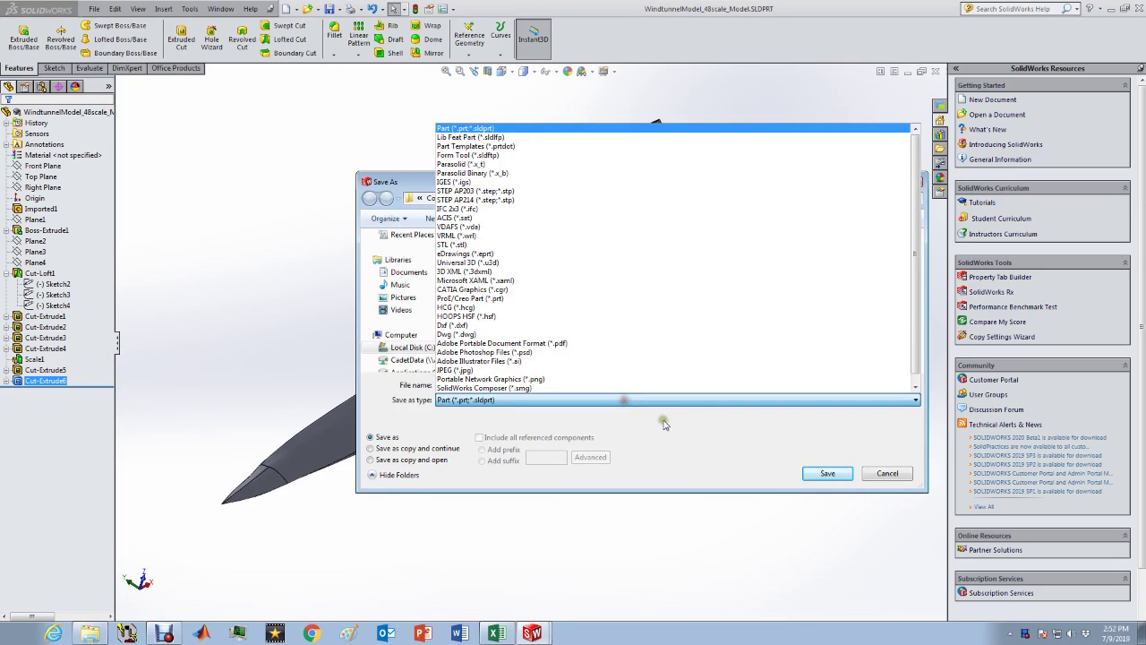
left_click(465, 245)
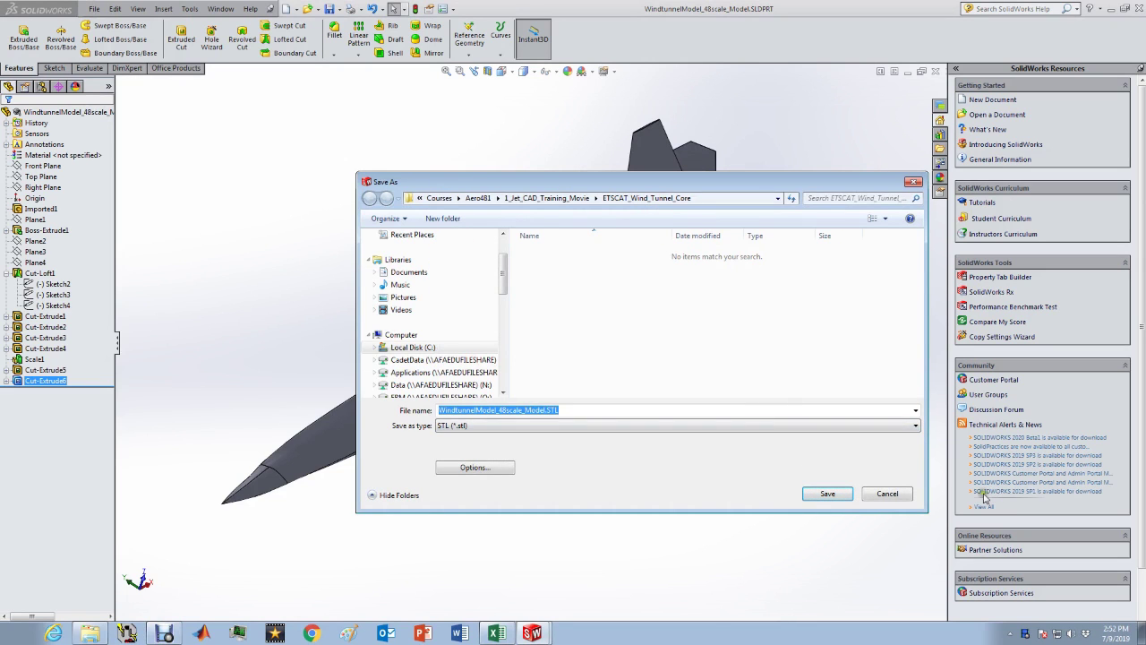
left_click(828, 493)
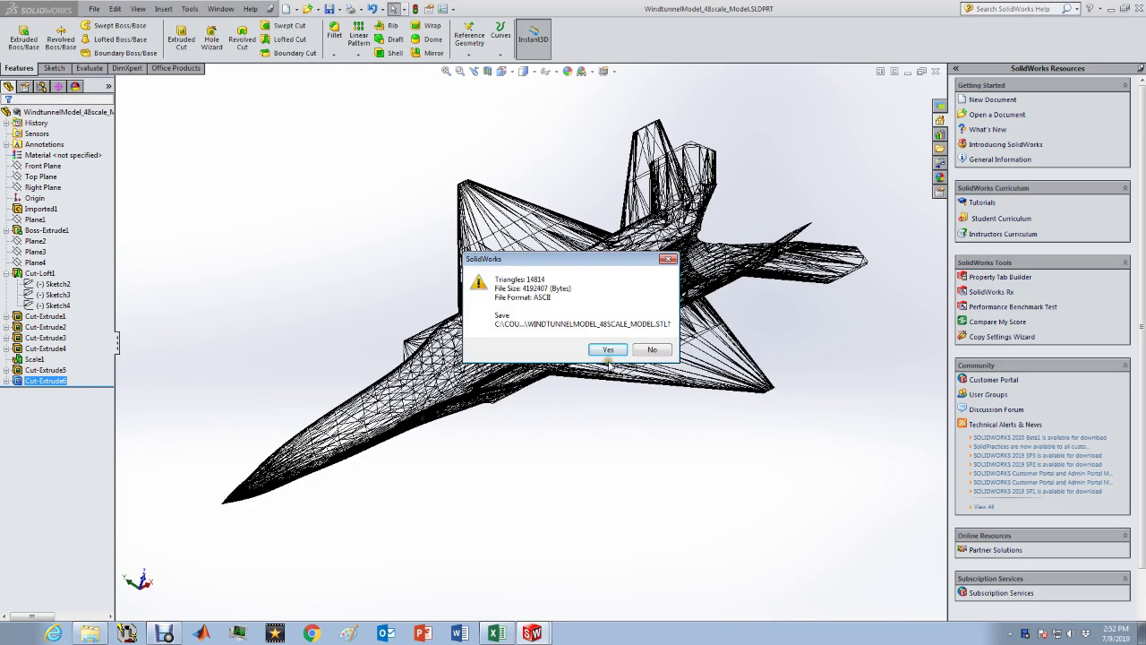
left_click(608, 350)
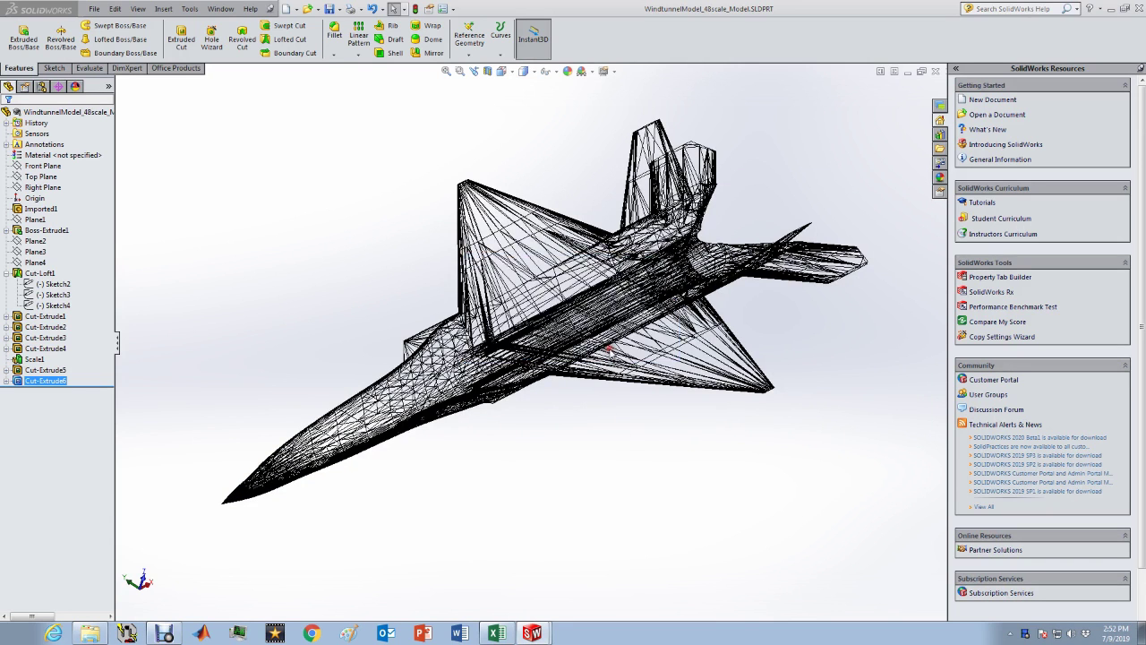
left_click(622, 314)
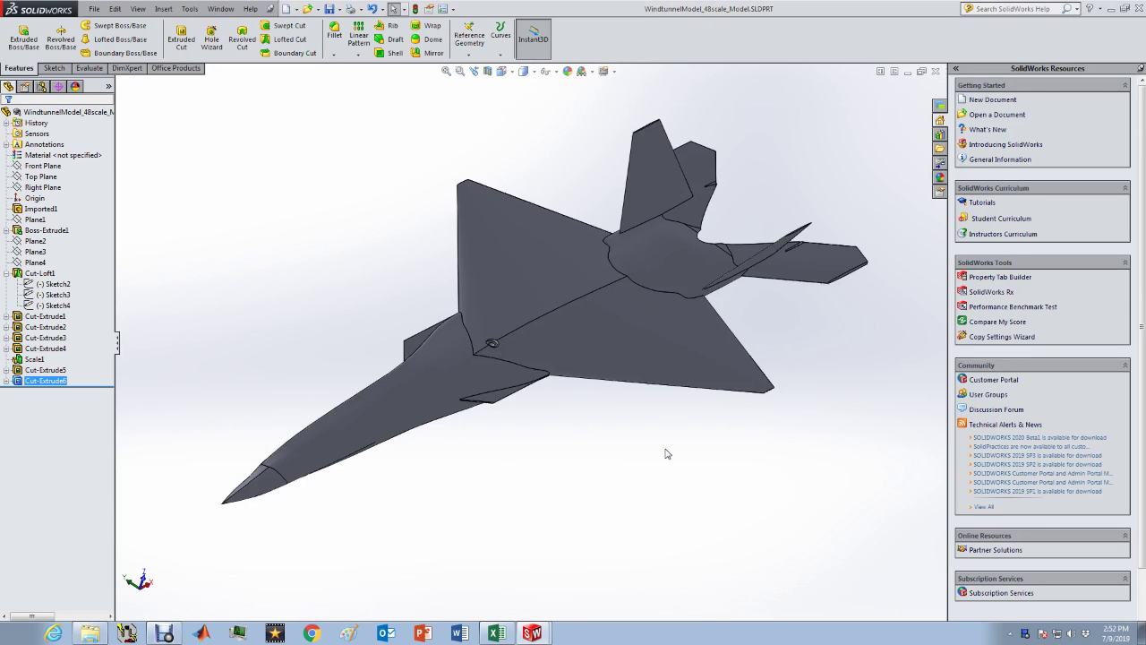
left_click(891, 581)
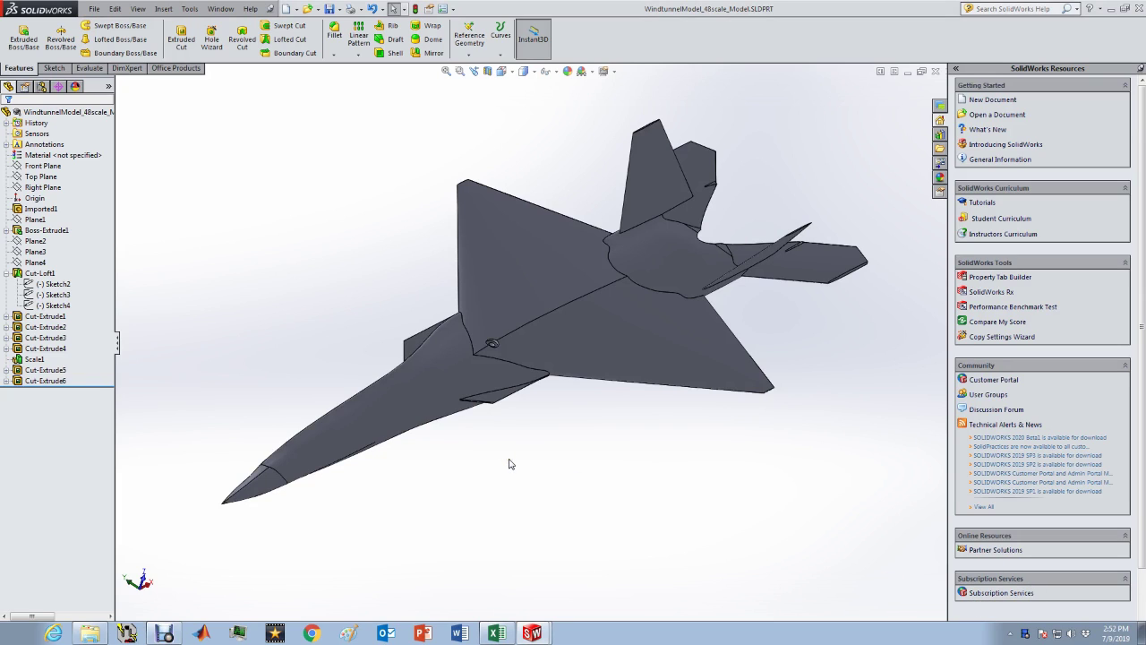